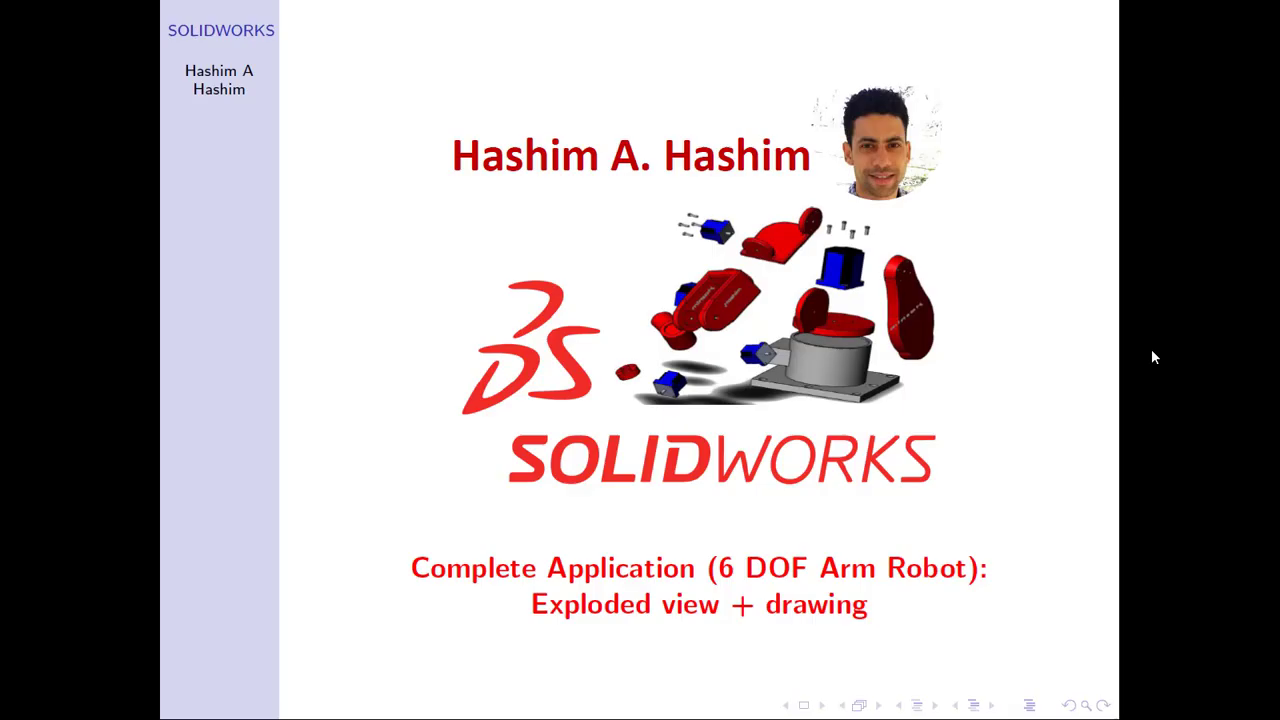
Advance the PDF presentation from the title slide to the outline slide
{"action": "key", "text": "Page_Down"}
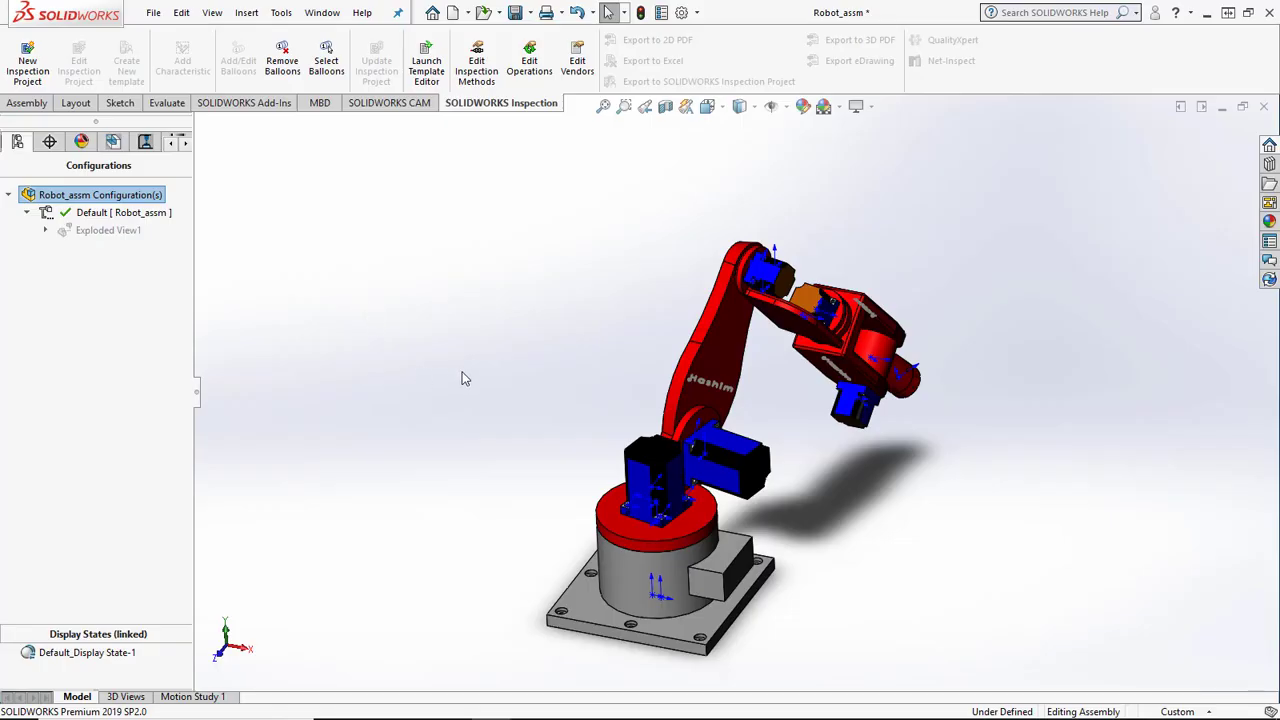
{"action": "double_click", "coordinate": [108, 230]}
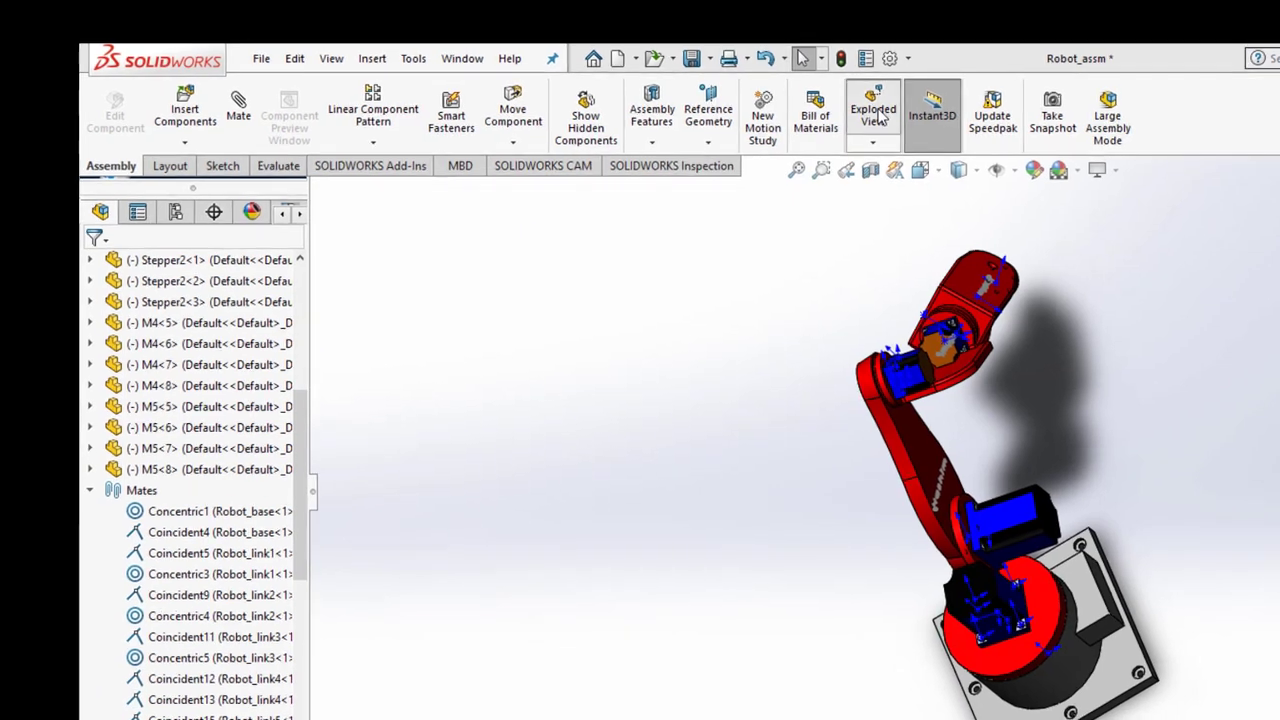
Start a new exploded view and select base screws M5-7, M5-5, M5-6 and M5-8
{"action": "left_click", "coordinate": [873, 118]}
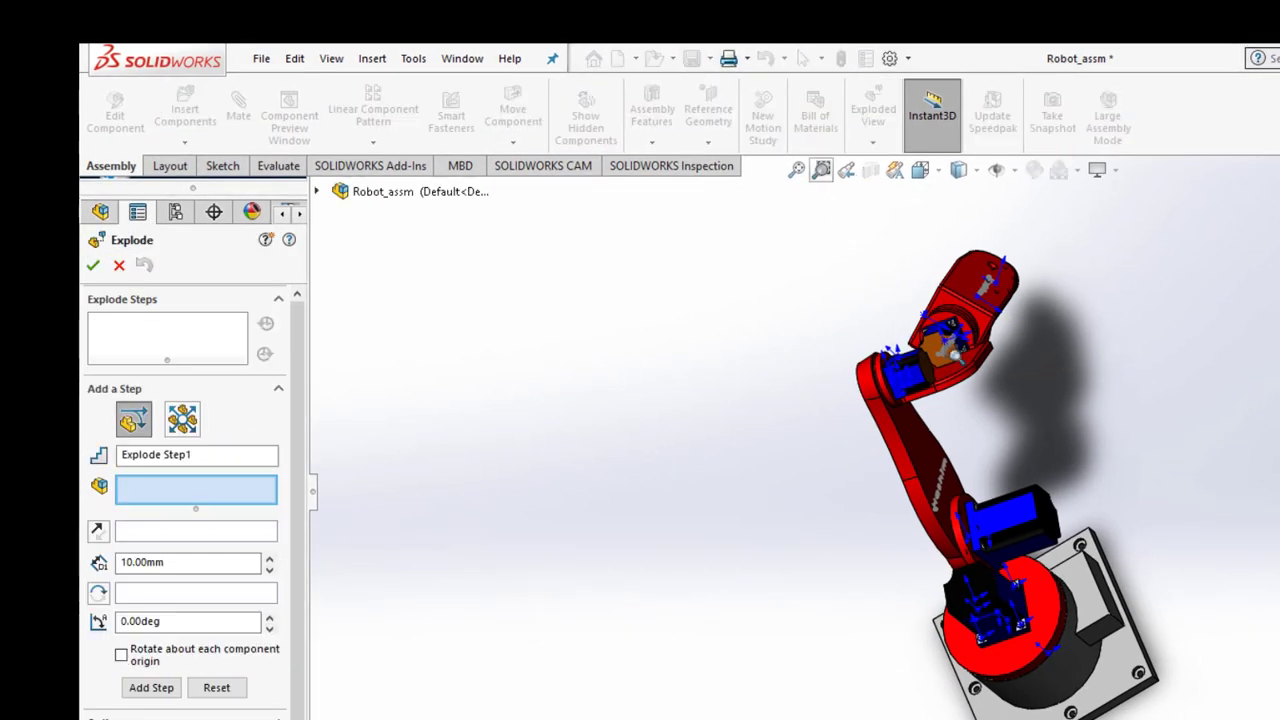
{"action": "left_click_drag", "start_coordinate": [1157, 470], "coordinate": [930, 695]}
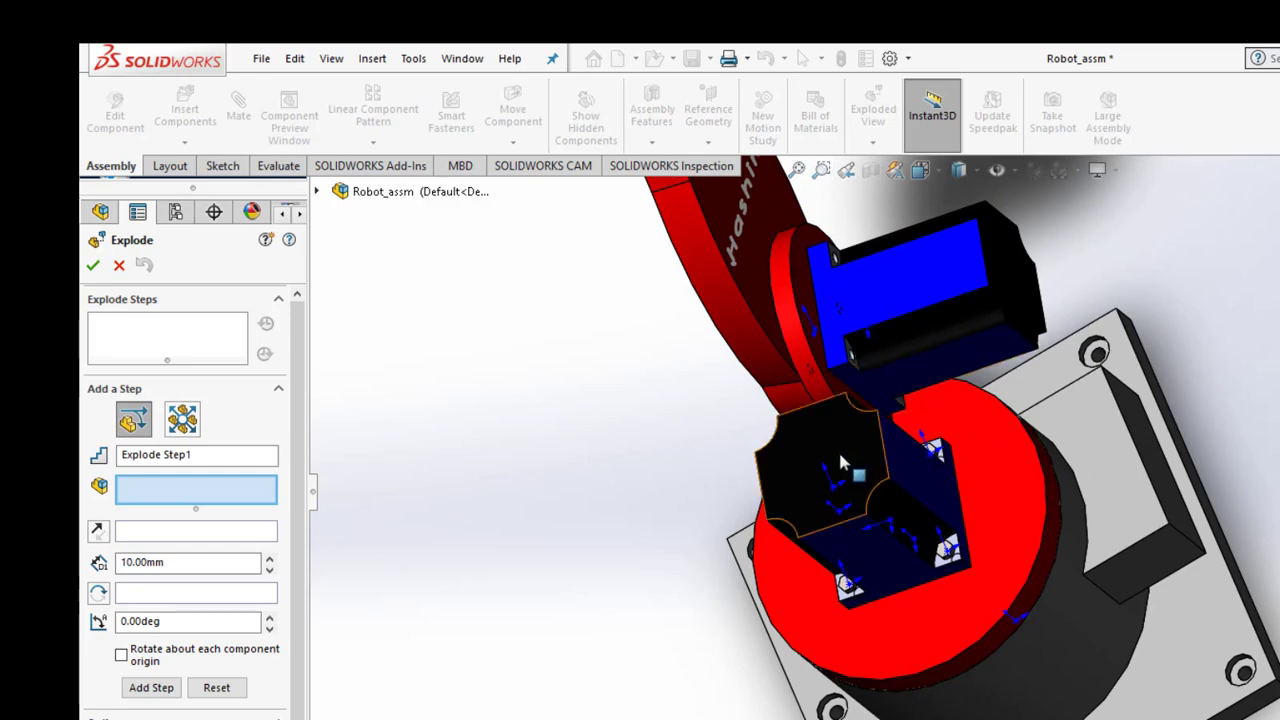
{"action": "mouse_move", "coordinate": [868, 247]}
{"action": "middle_mouse_down"}
{"action": "mouse_move", "coordinate": [882, 512]}
{"action": "mouse_move", "coordinate": [815, 228]}
{"action": "middle_mouse_up"}
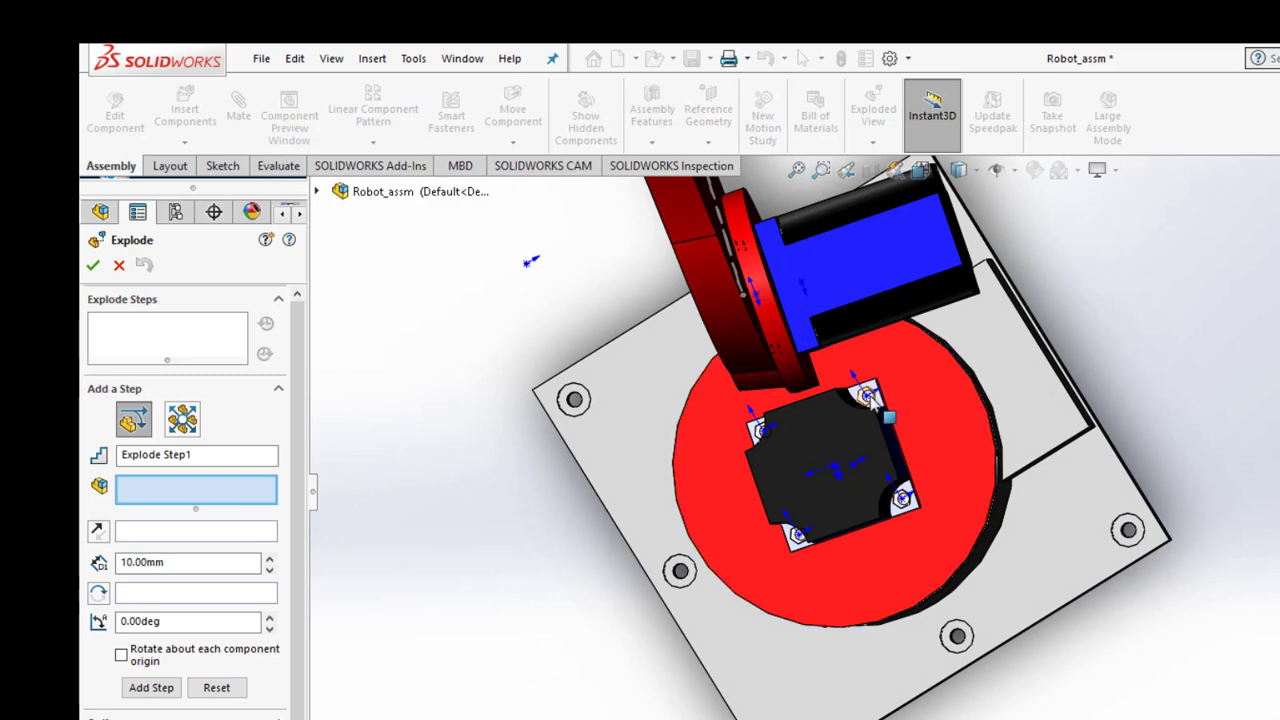
{"action": "left_click", "coordinate": [872, 398]}
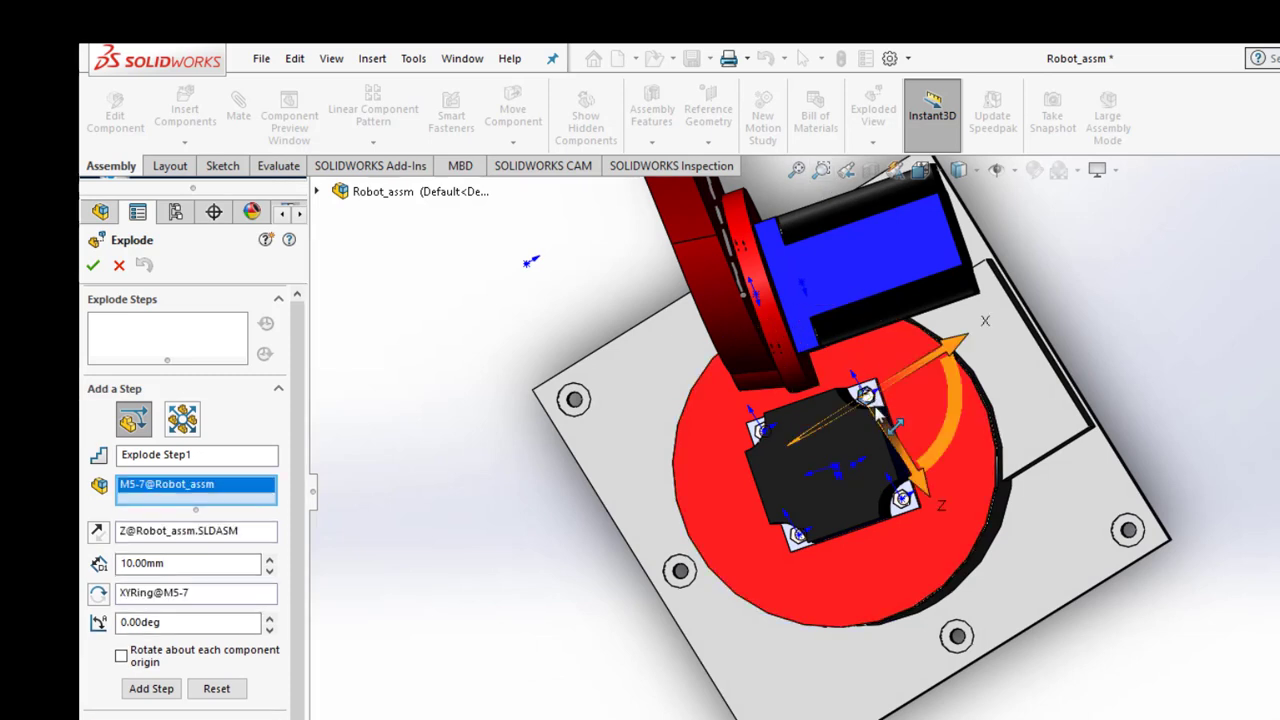
{"action": "left_click", "coordinate": [903, 500]}
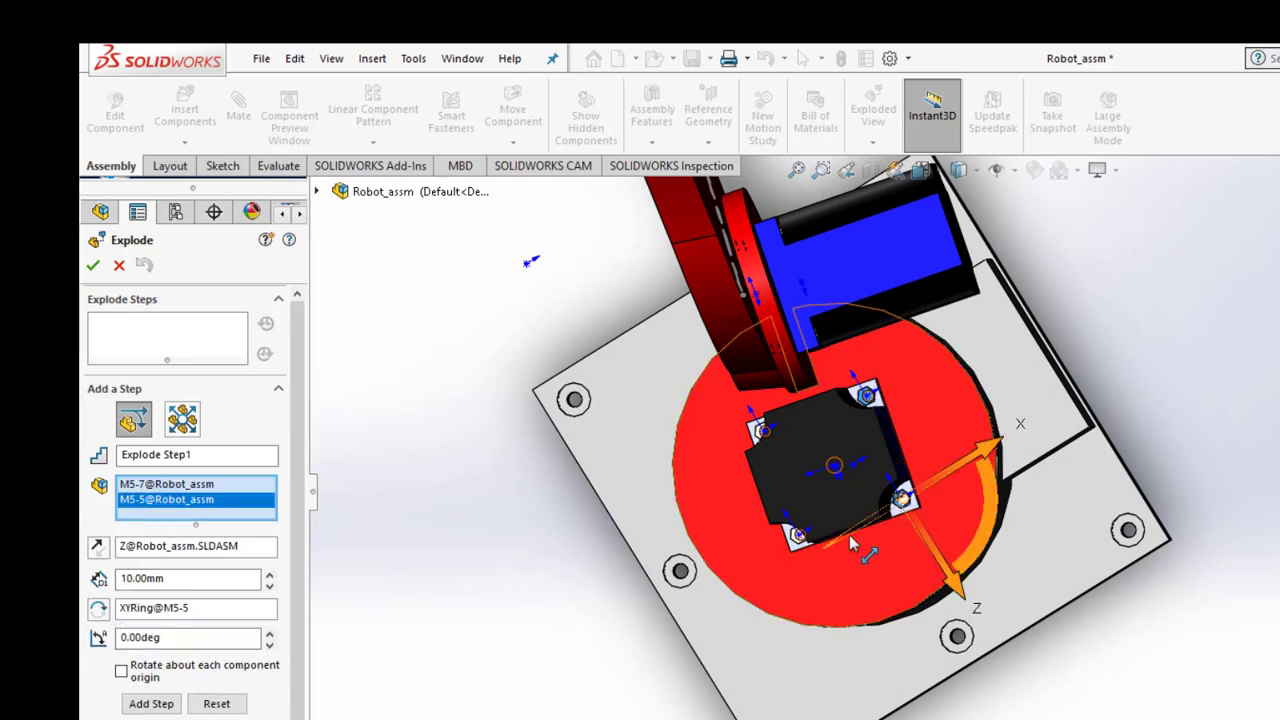
{"action": "left_click", "coordinate": [797, 536]}
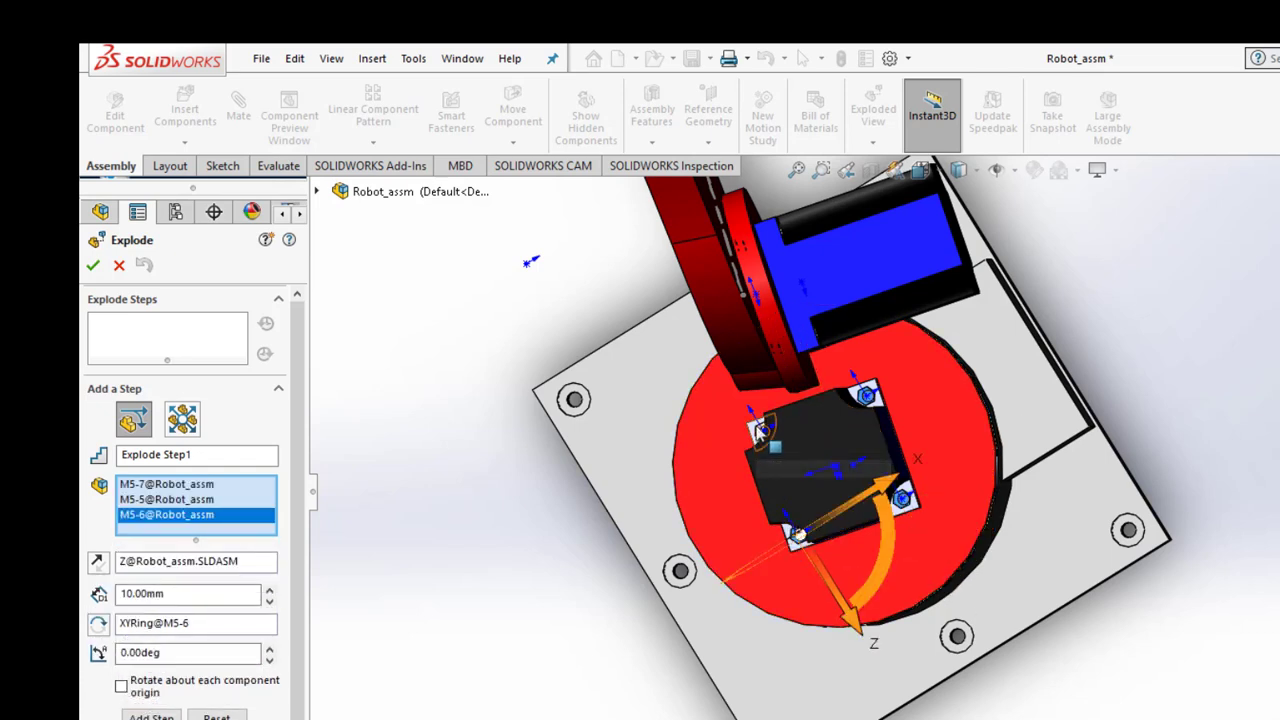
{"action": "left_click", "coordinate": [762, 432]}
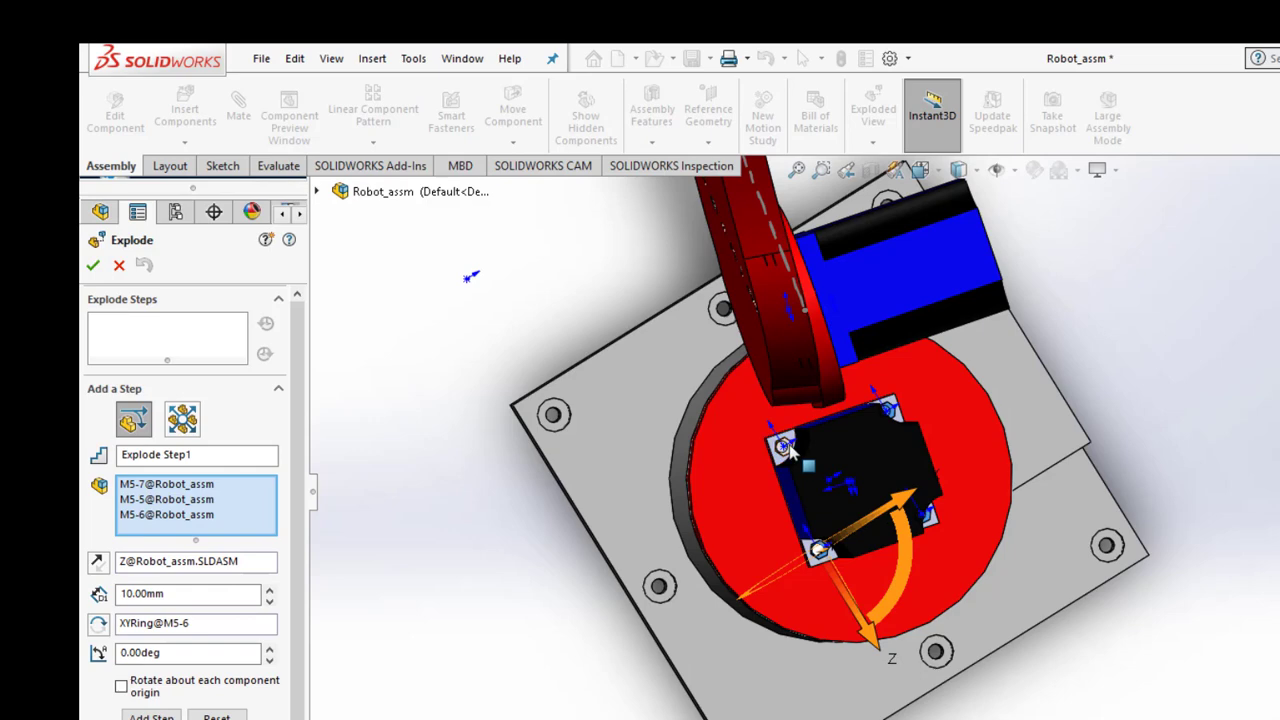
{"action": "left_click", "coordinate": [789, 447]}
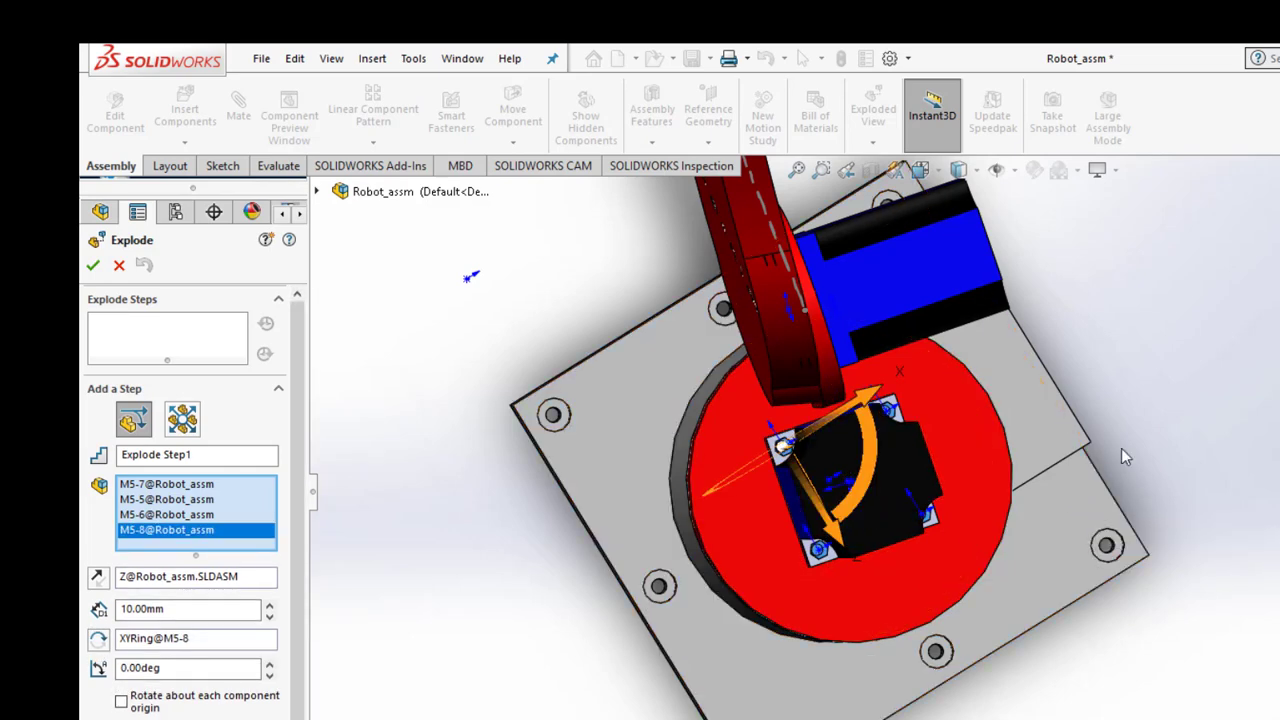
{"action": "middle_click_drag", "start_coordinate": [1121, 448], "coordinate": [1076, 372]}
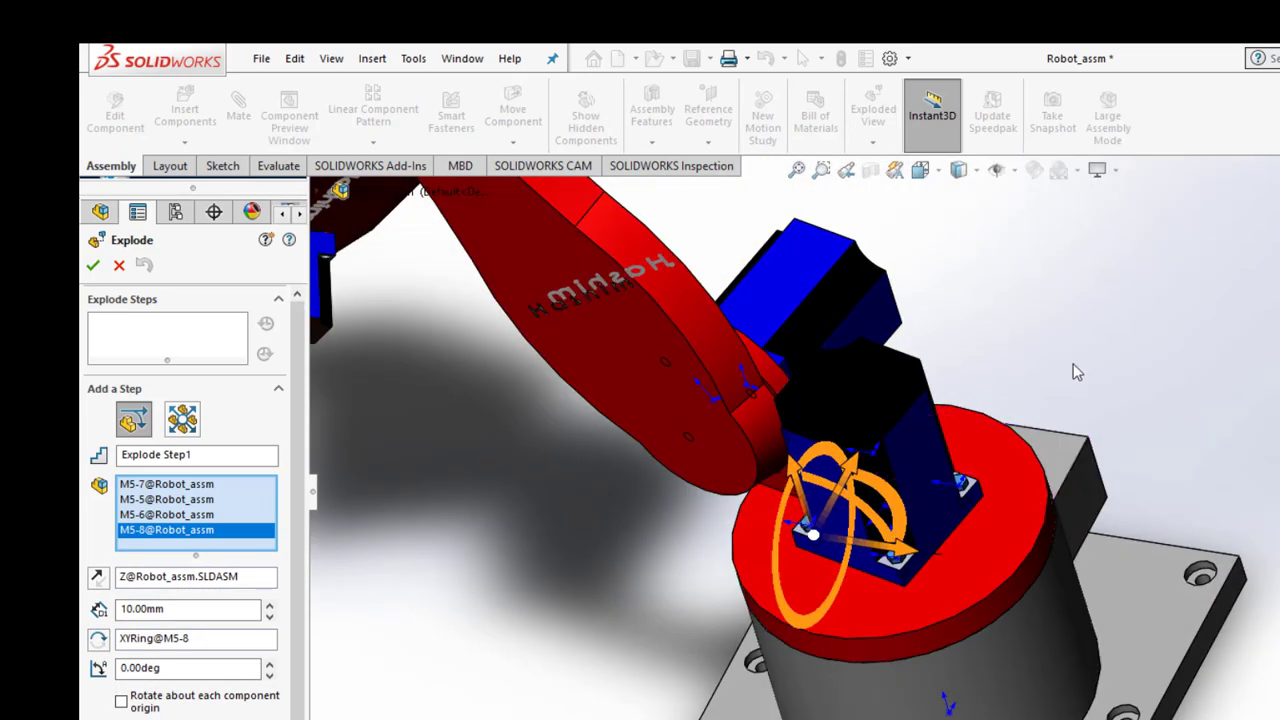
Align the explode direction with a vertical edge of Stepper1-1
{"action": "middle_click_drag", "start_coordinate": [955, 500], "coordinate": [935, 510]}
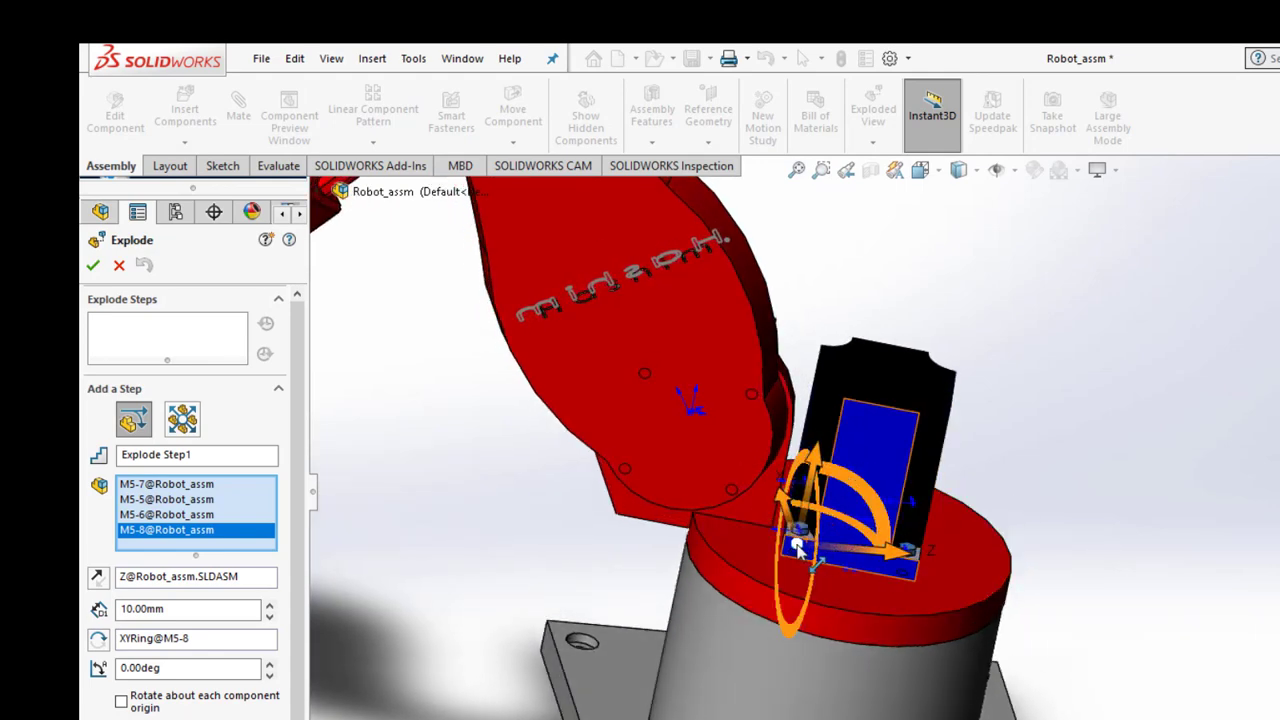
{"action": "left_click_drag", "start_coordinate": [797, 545], "coordinate": [800, 541]}
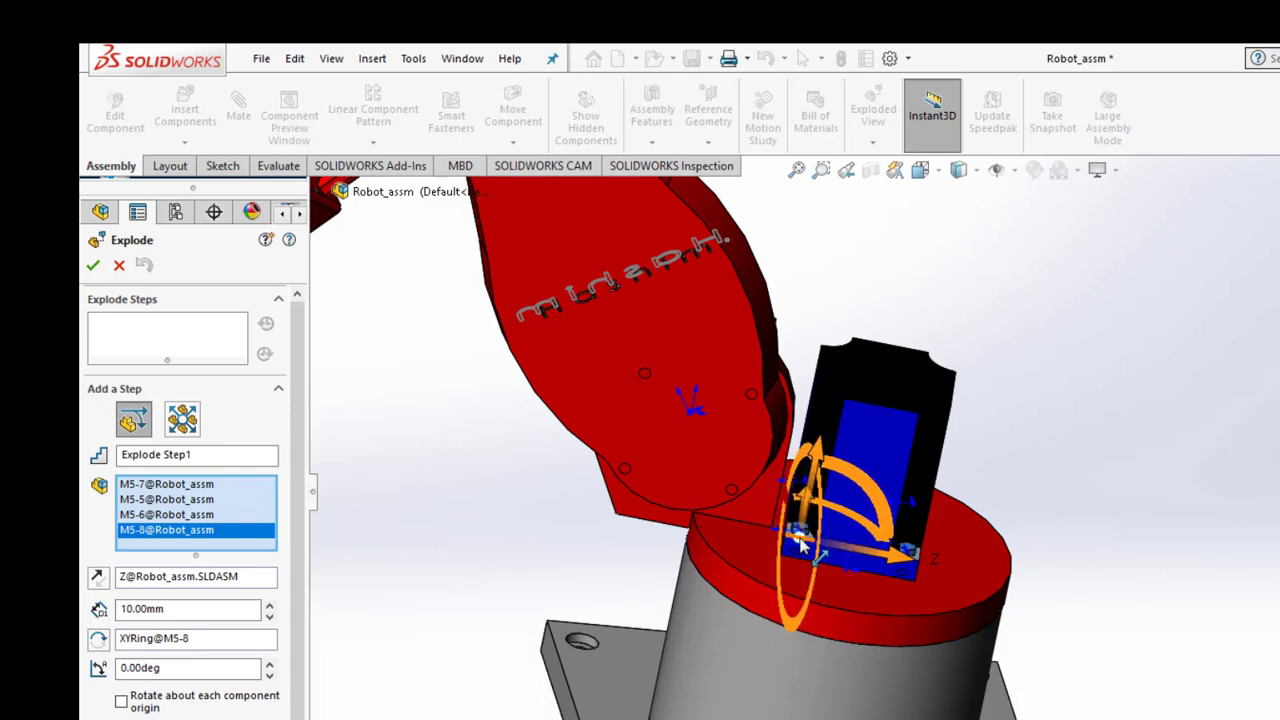
{"action": "left_click_drag", "start_coordinate": [800, 541], "coordinate": [790, 537]}
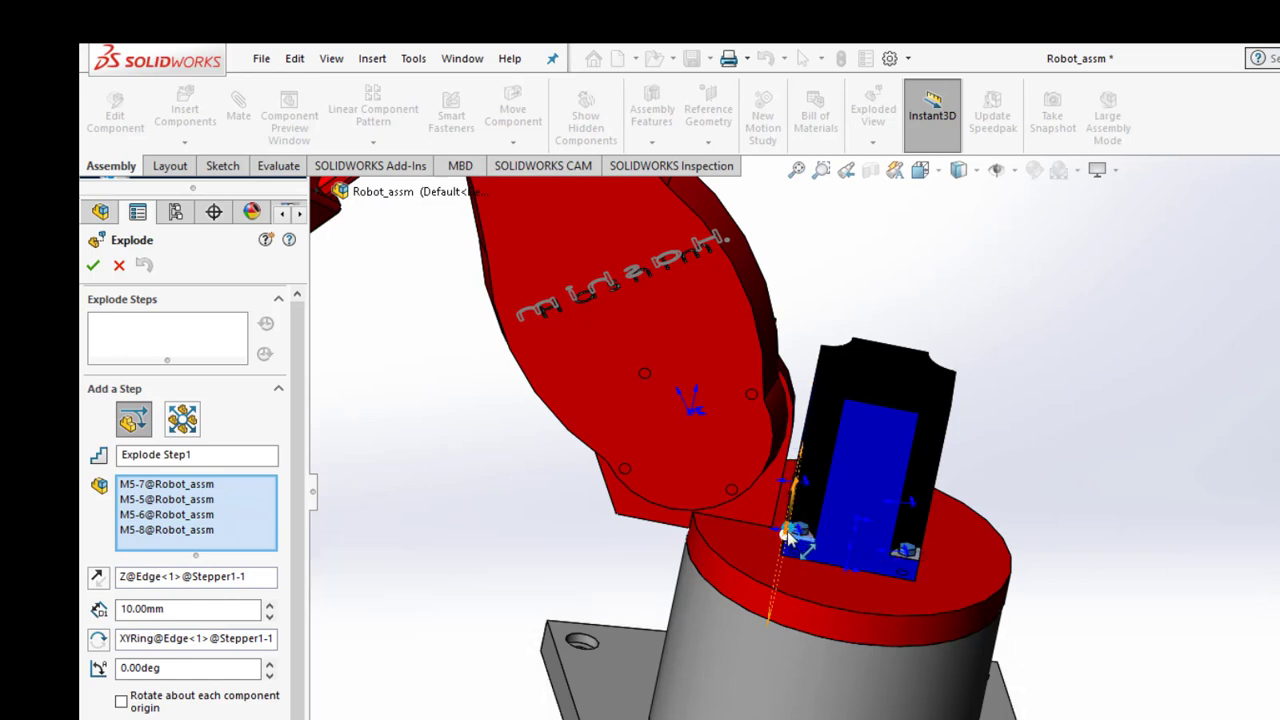
{"action": "left_click_drag", "start_coordinate": [786, 543], "coordinate": [792, 520]}
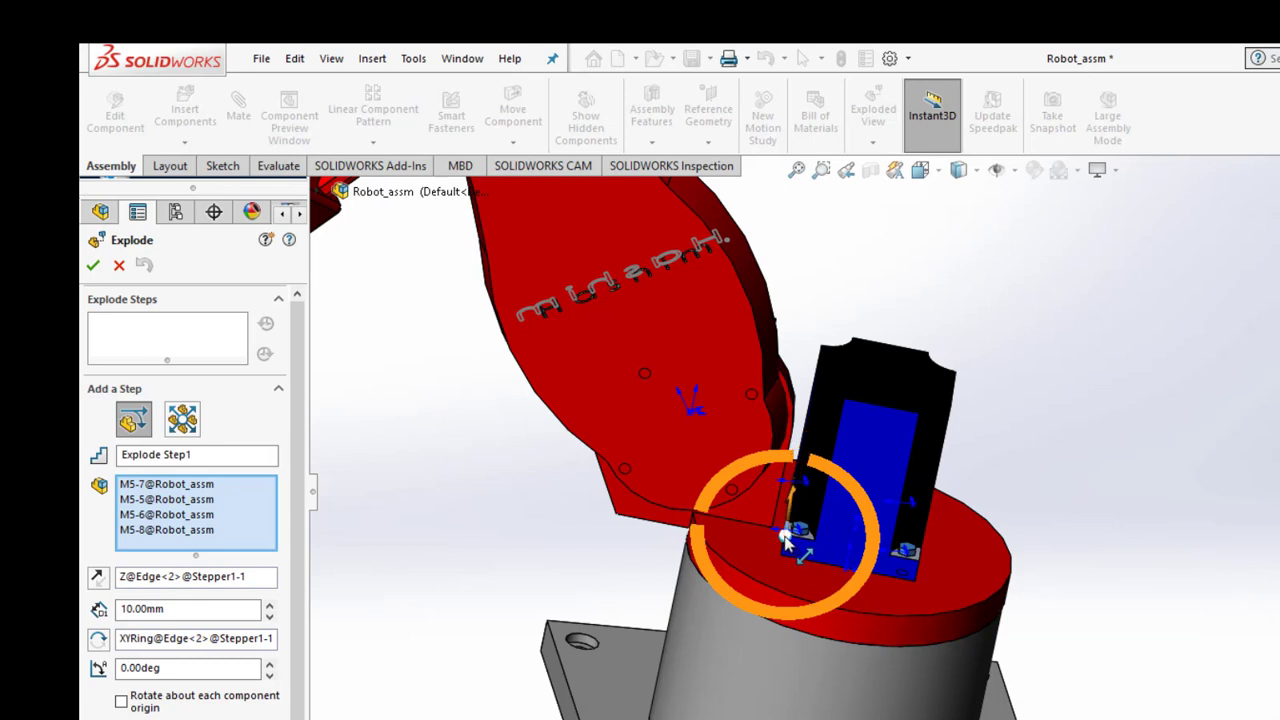
{"action": "left_click_drag", "start_coordinate": [786, 540], "coordinate": [786, 543]}
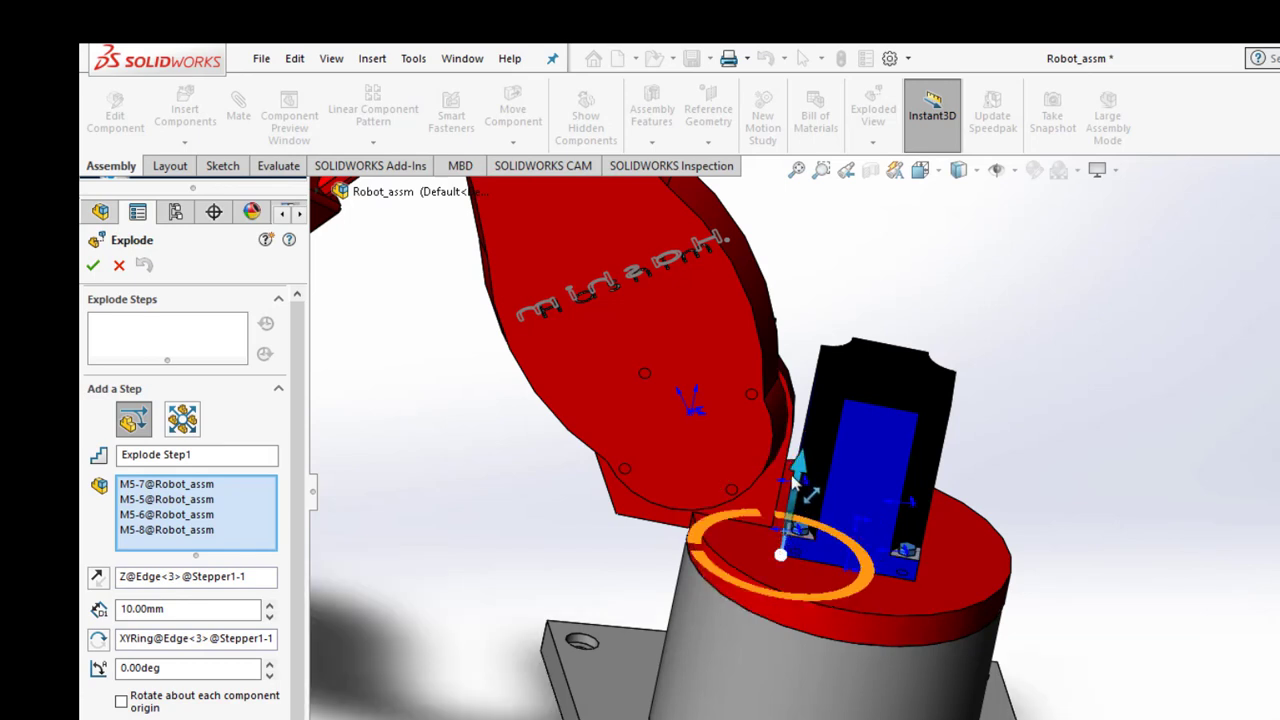
Raise the four screws 238.69 mm along Z and finish Explode Step1
{"action": "left_click_drag", "start_coordinate": [800, 478], "coordinate": [842, 181]}
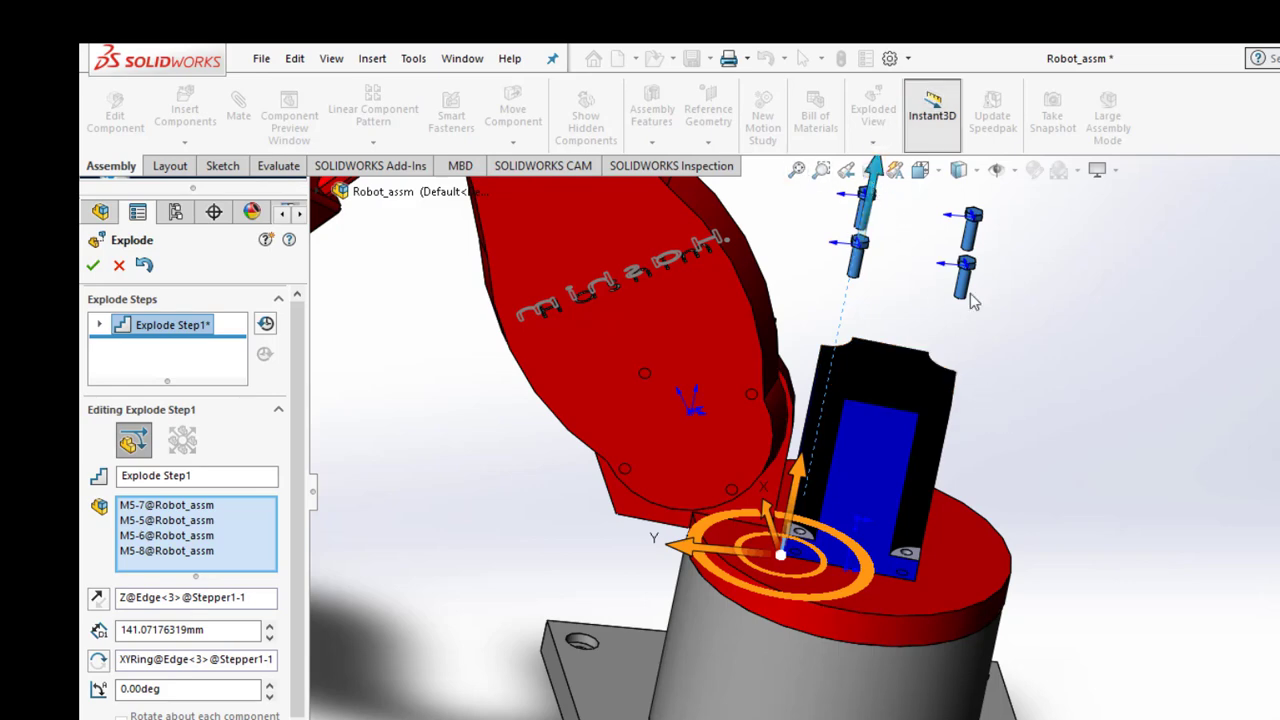
{"action": "left_click", "coordinate": [797, 170]}
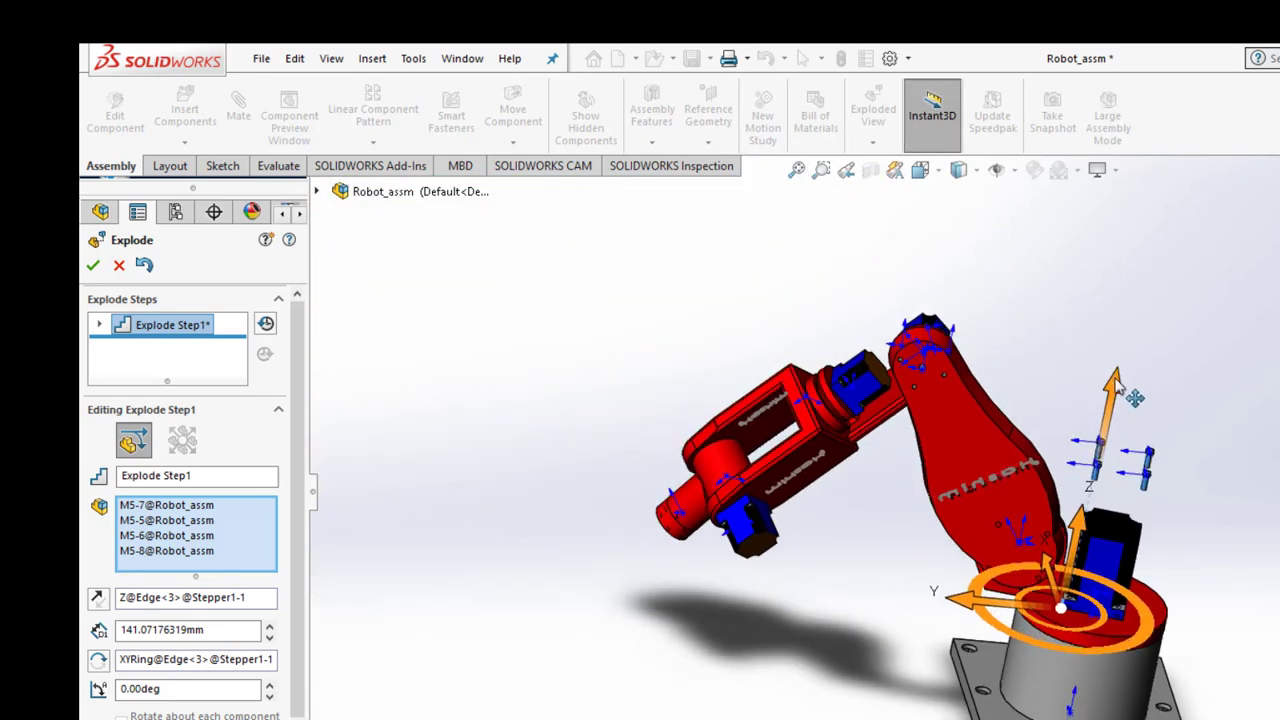
{"action": "left_click_drag", "start_coordinate": [1122, 390], "coordinate": [1125, 300]}
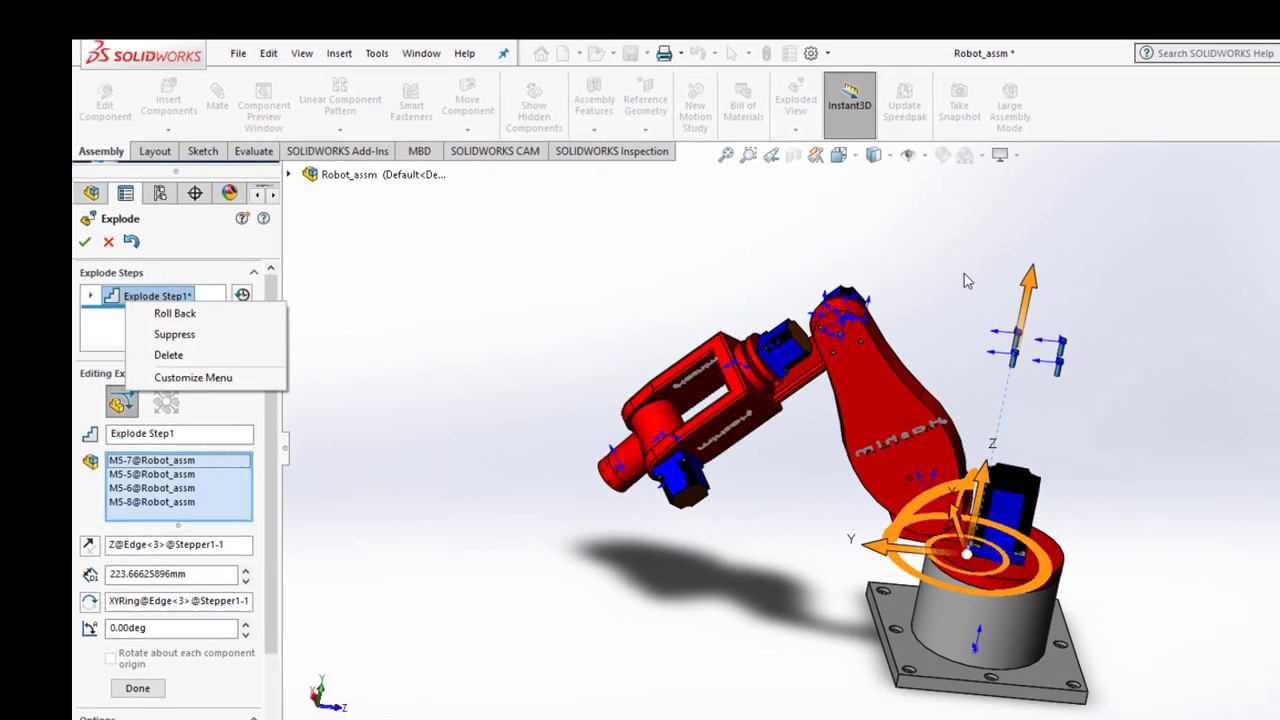
{"action": "left_click_drag", "start_coordinate": [990, 258], "coordinate": [992, 243]}
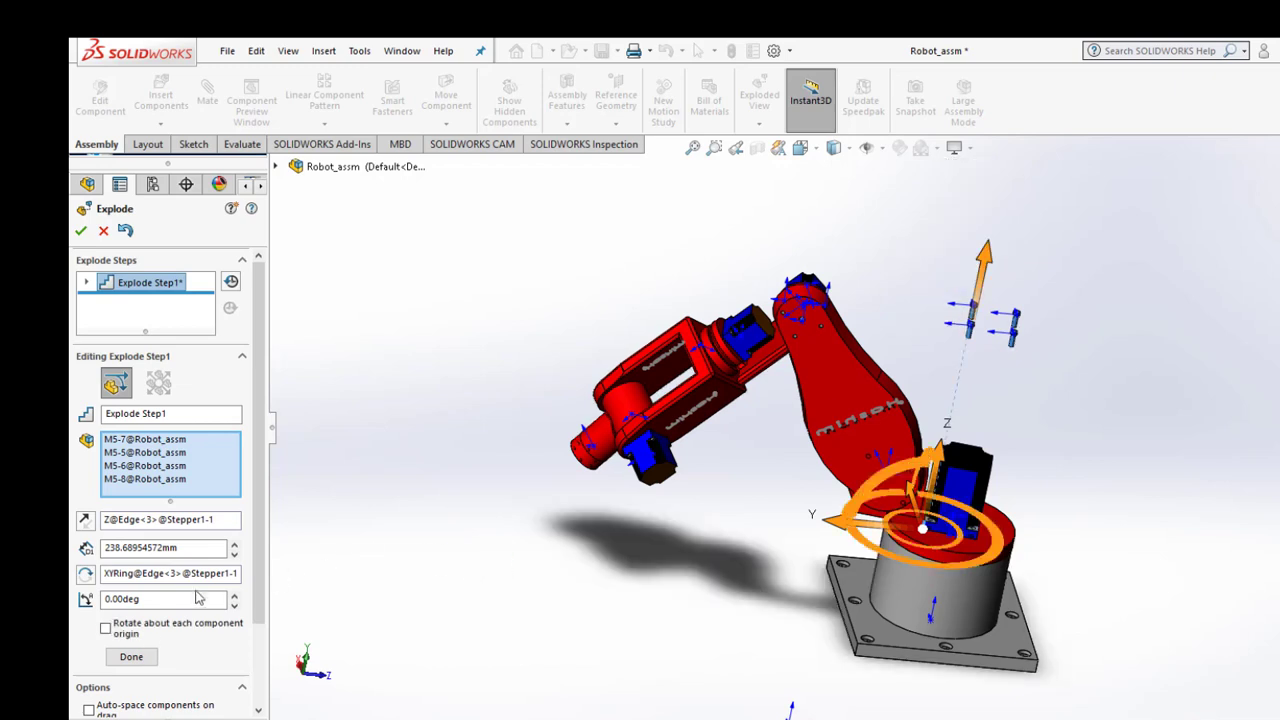
{"action": "left_click", "coordinate": [131, 656]}
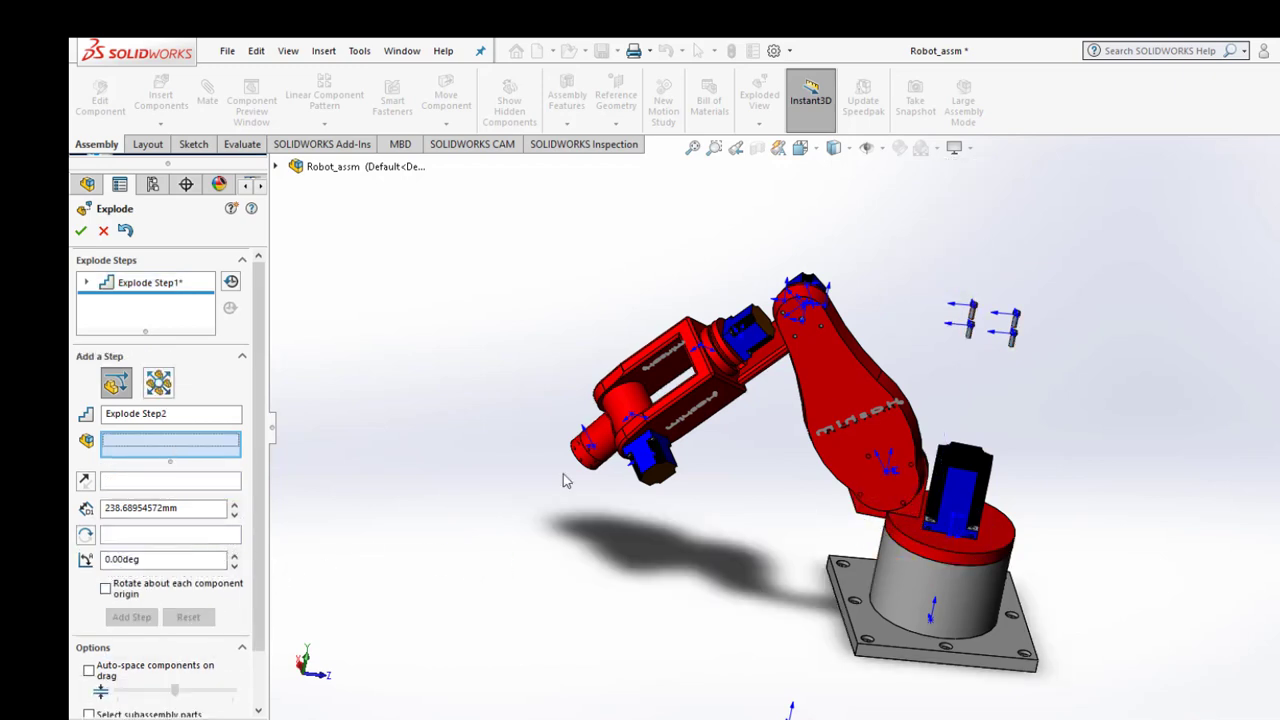
Lift Stepper1-1 113.89 mm along Y as Explode Step2, then zoom to the elbow joint
{"action": "left_click", "coordinate": [962, 497]}
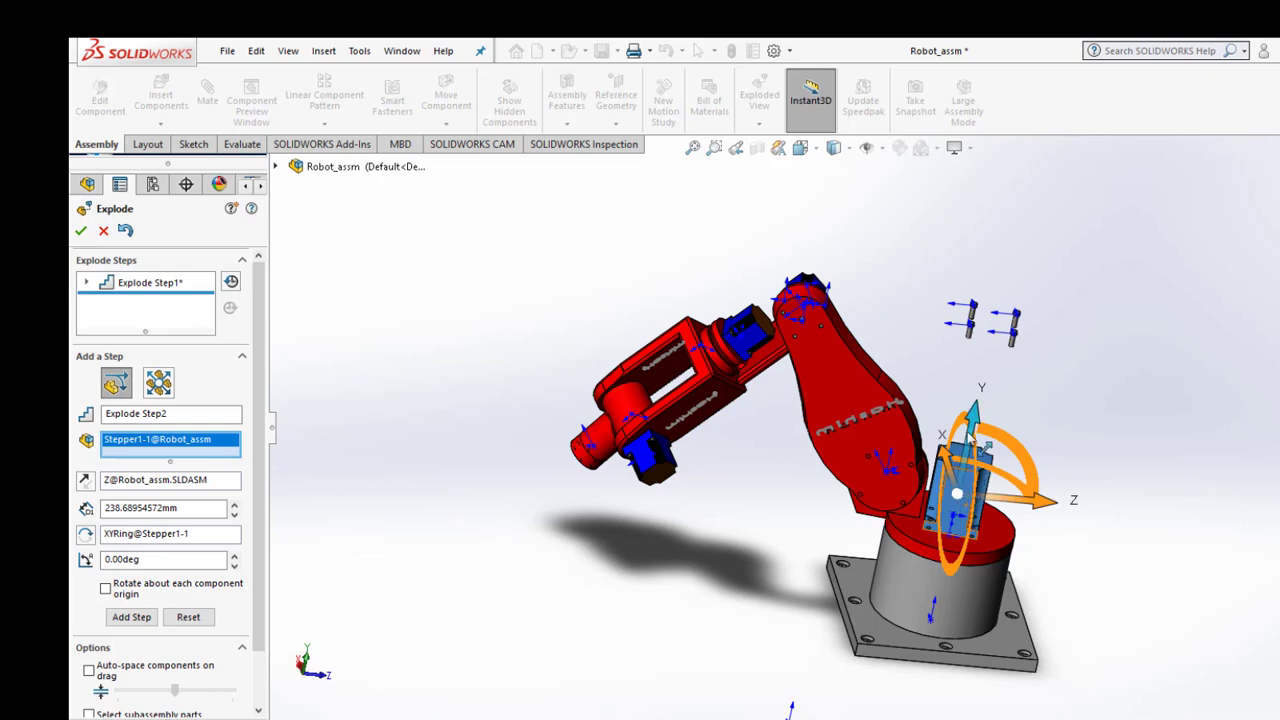
{"action": "left_click_drag", "start_coordinate": [982, 438], "coordinate": [978, 342]}
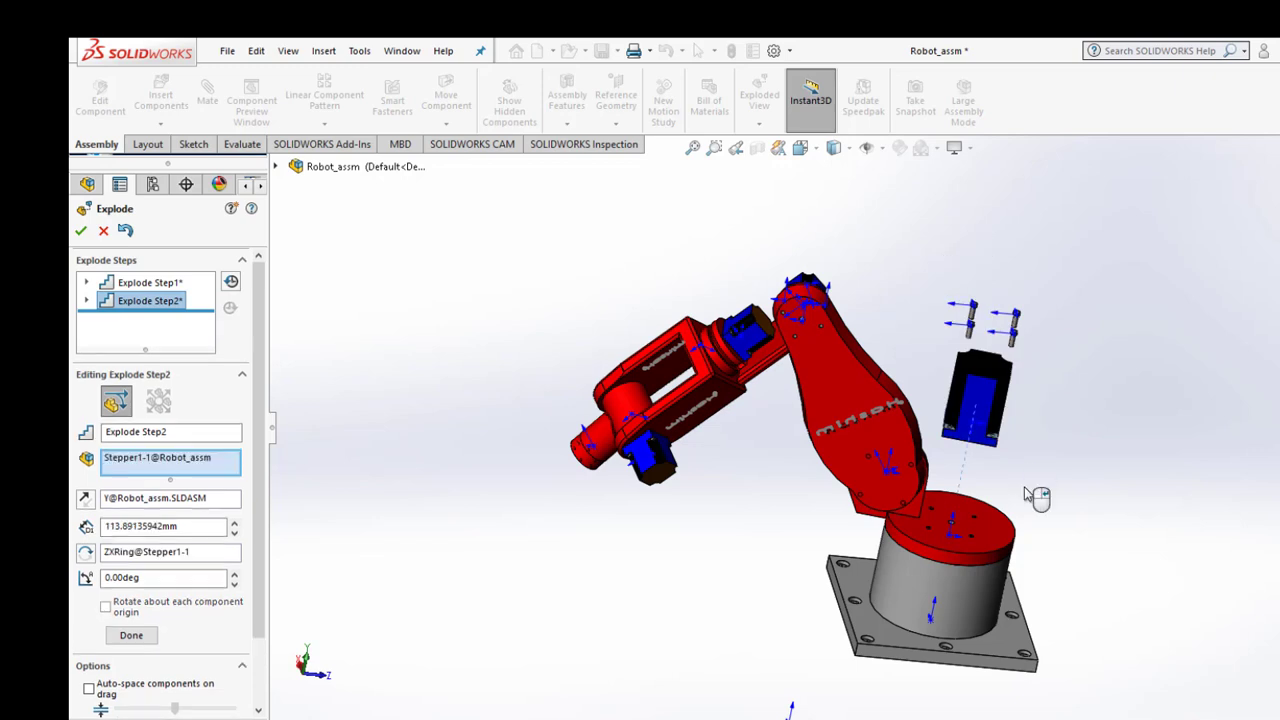
{"action": "left_click", "coordinate": [139, 642]}
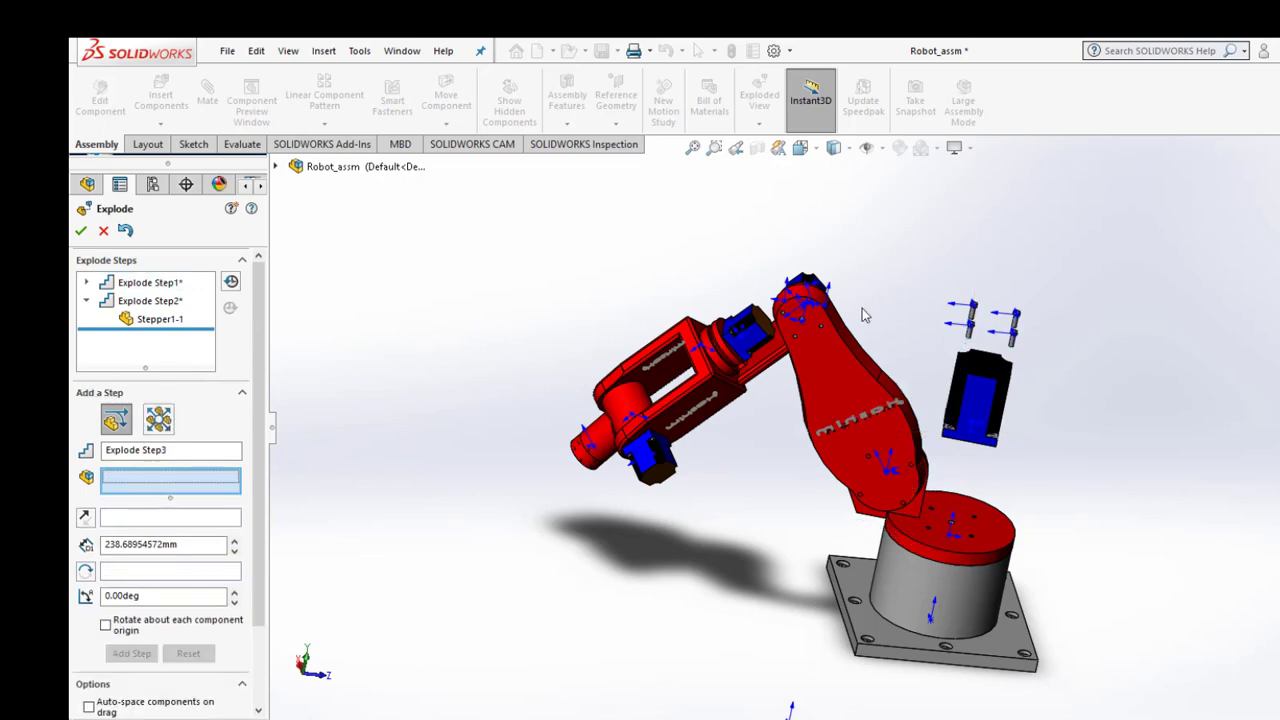
{"action": "middle_click_drag", "start_coordinate": [896, 283], "coordinate": [684, 192]}
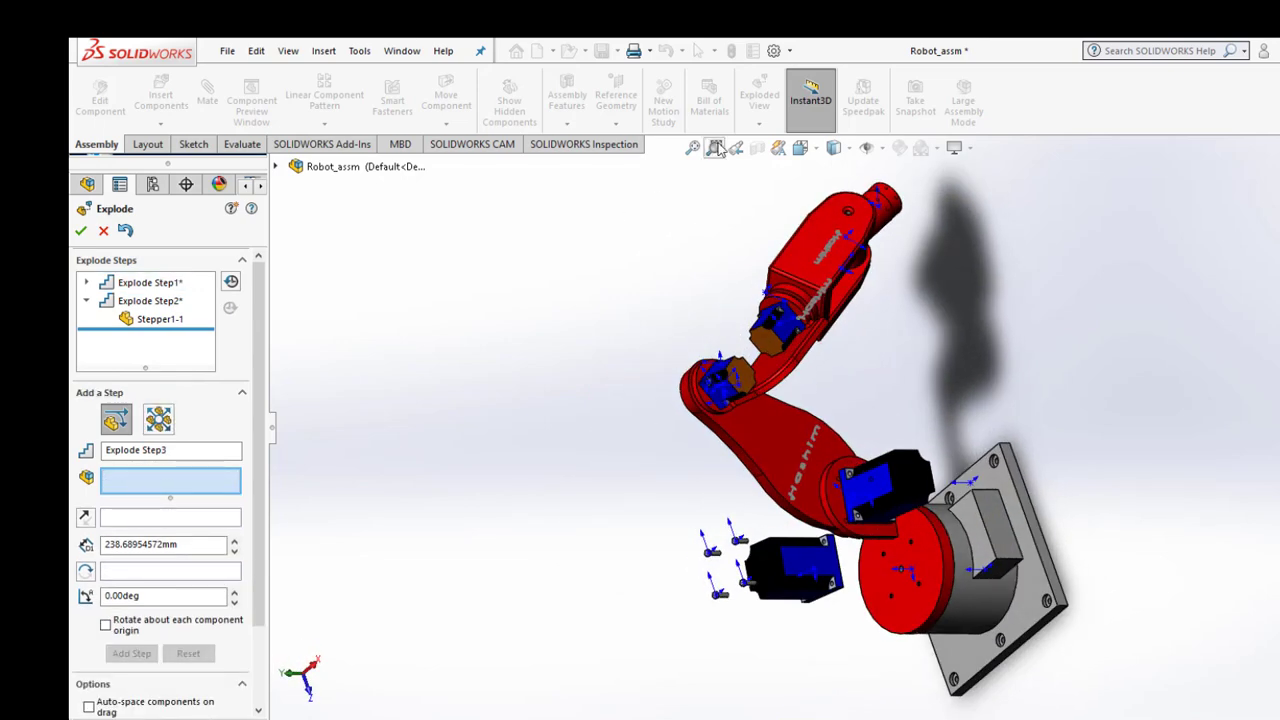
{"action": "left_click_drag", "start_coordinate": [757, 337], "coordinate": [666, 443]}
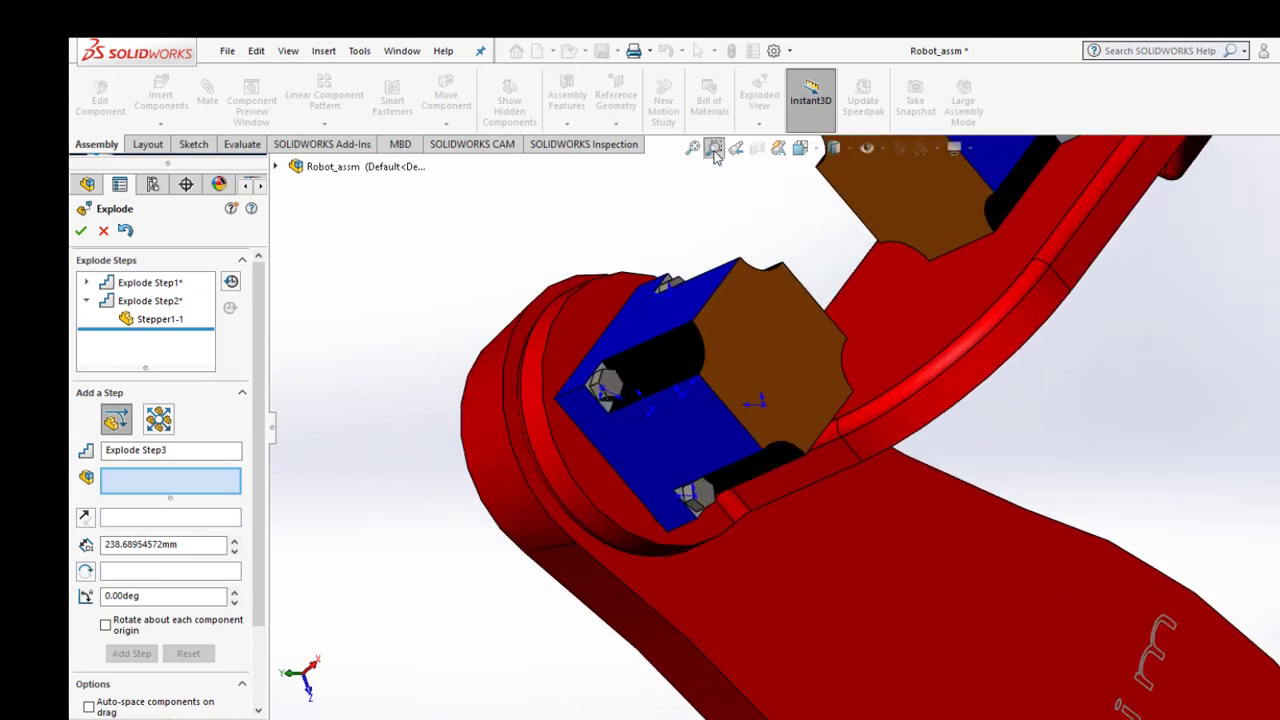
Select elbow bolts M4-6, M4-5, M4-8 and M4-7 for Explode Step3
{"action": "left_click", "coordinate": [715, 148]}
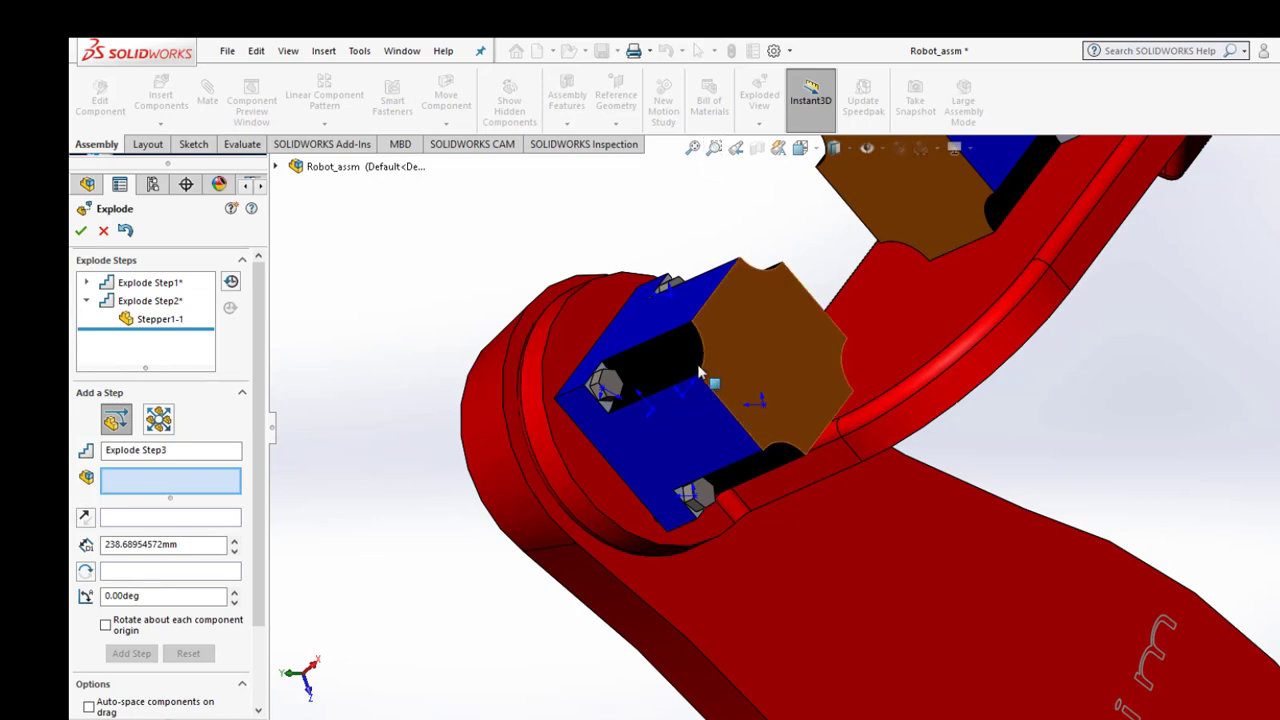
{"action": "left_click", "coordinate": [612, 390]}
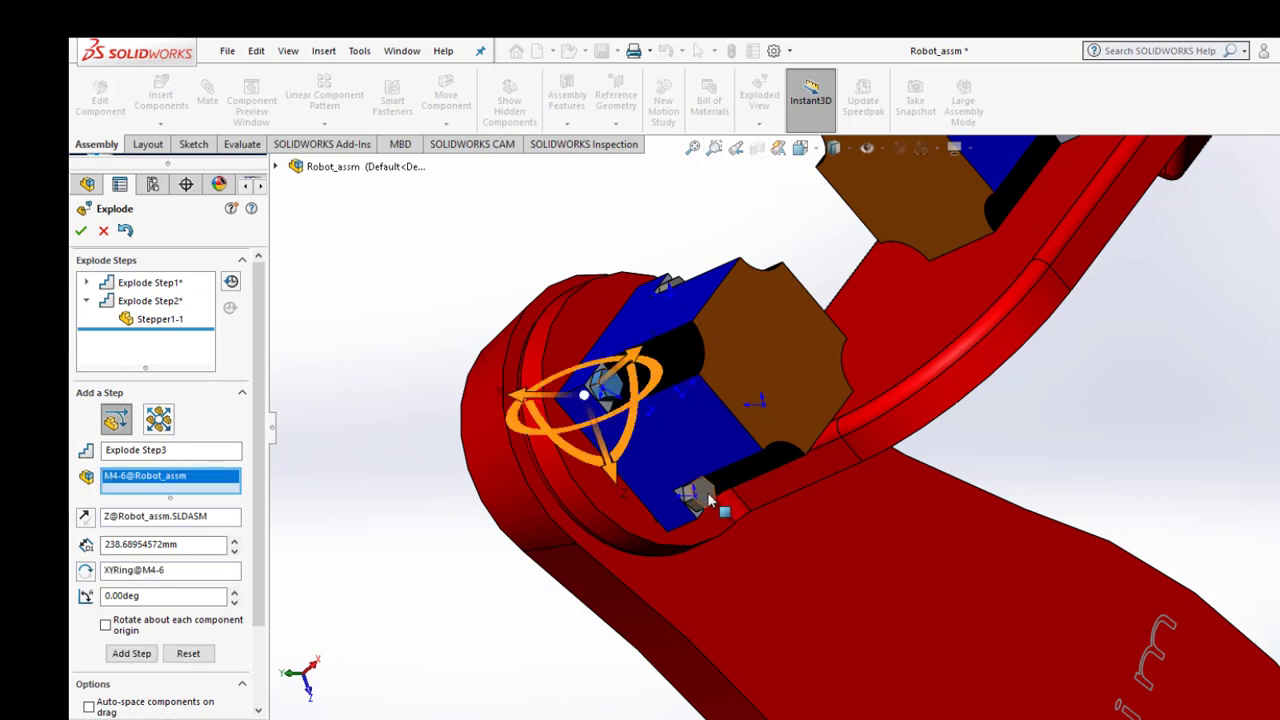
{"action": "left_click", "coordinate": [708, 500]}
{"action": "mouse_move", "coordinate": [708, 500]}
{"action": "middle_mouse_down"}
{"action": "mouse_move", "coordinate": [755, 407]}
{"action": "mouse_move", "coordinate": [807, 368]}
{"action": "middle_mouse_up"}
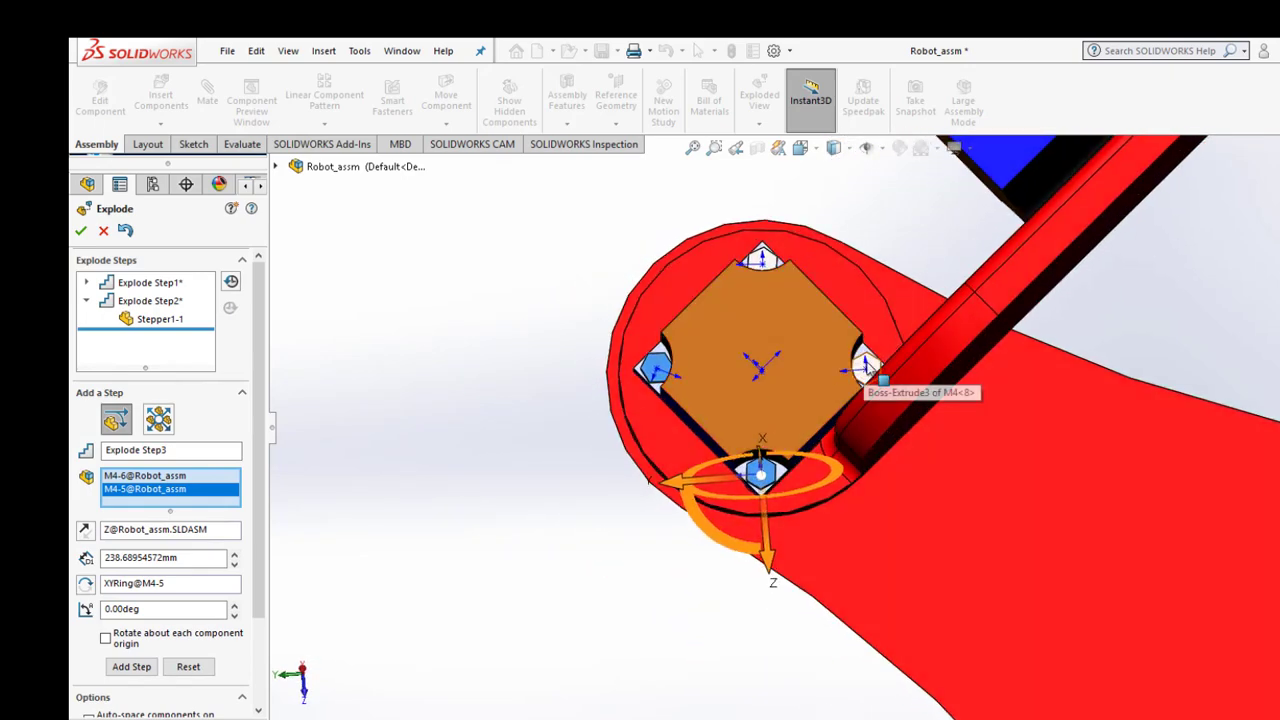
{"action": "left_click", "coordinate": [866, 366]}
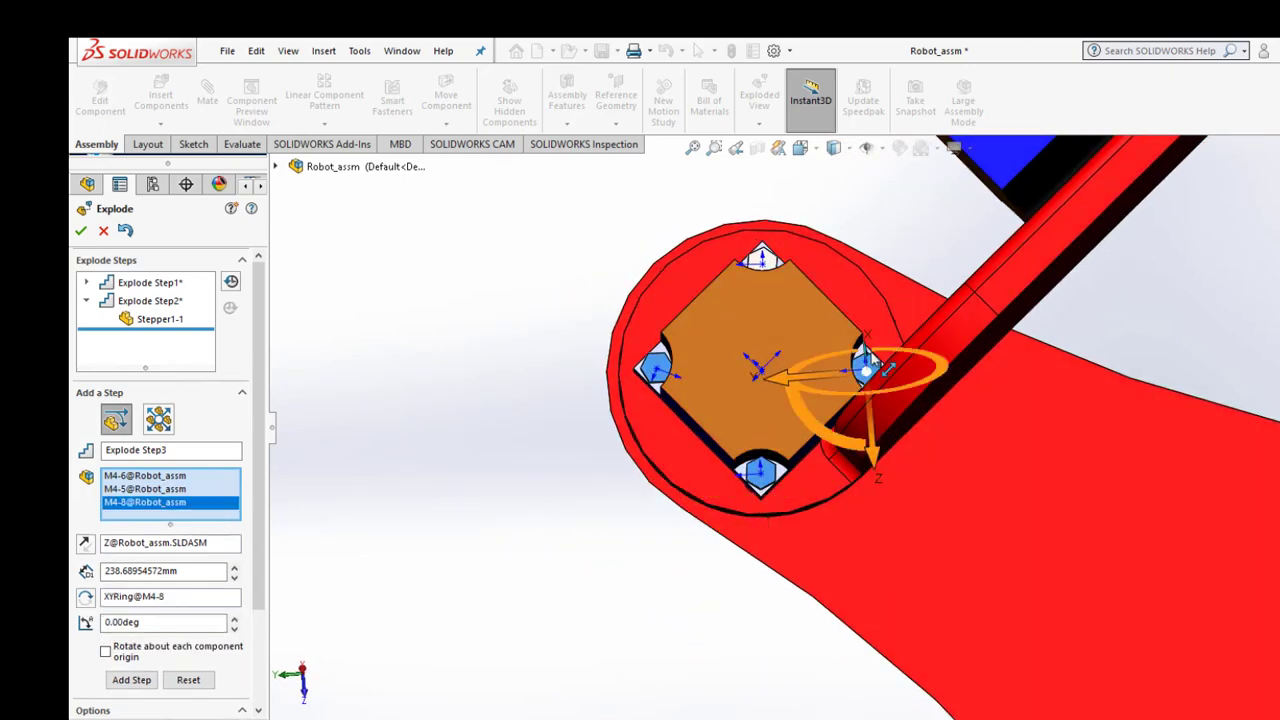
{"action": "left_click", "coordinate": [762, 258]}
Align the direction to a Stepper2-1 edge and pull the bolts out about 200 mm
{"action": "left_click", "coordinate": [692, 148]}
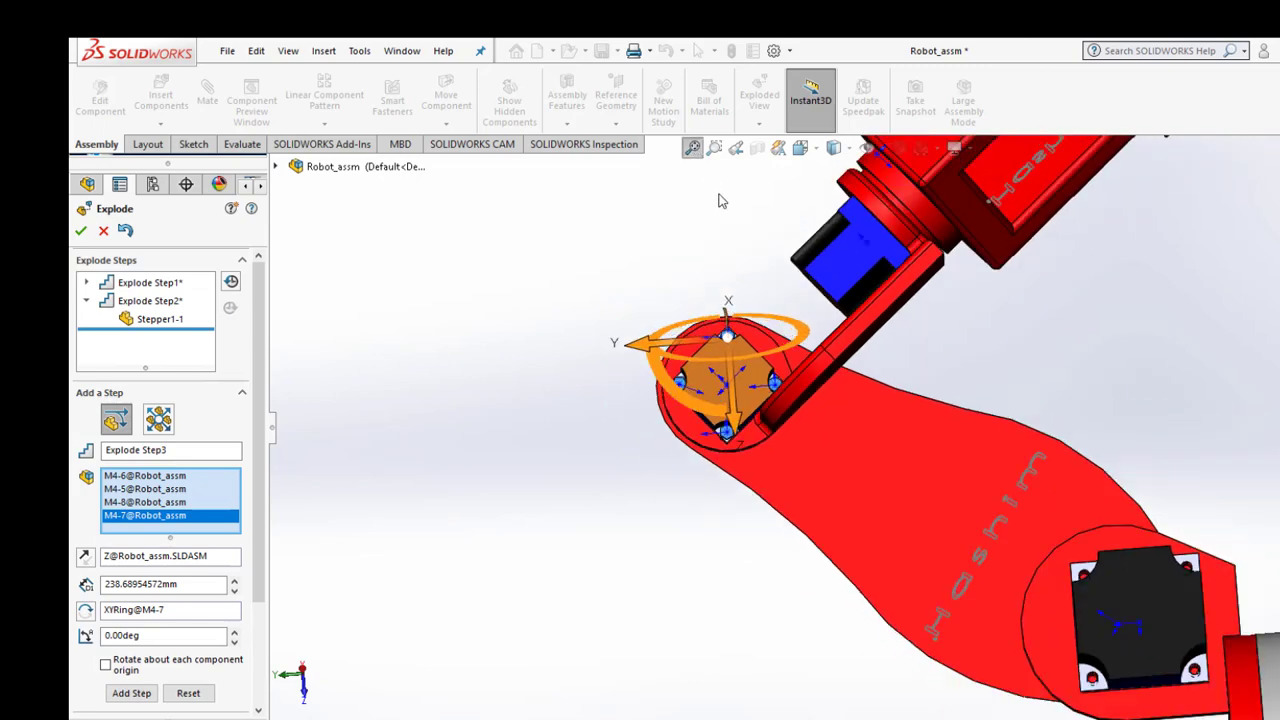
{"action": "middle_click_drag", "start_coordinate": [980, 300], "coordinate": [898, 306]}
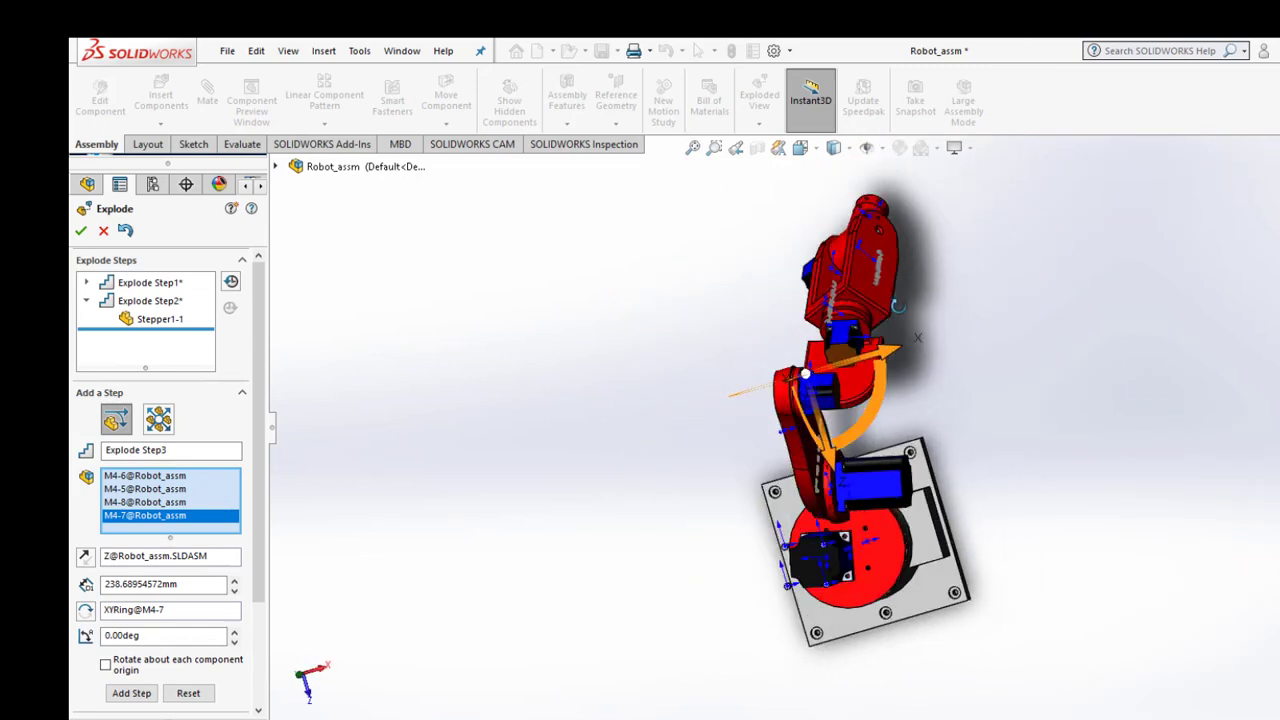
{"action": "left_click", "coordinate": [806, 375]}
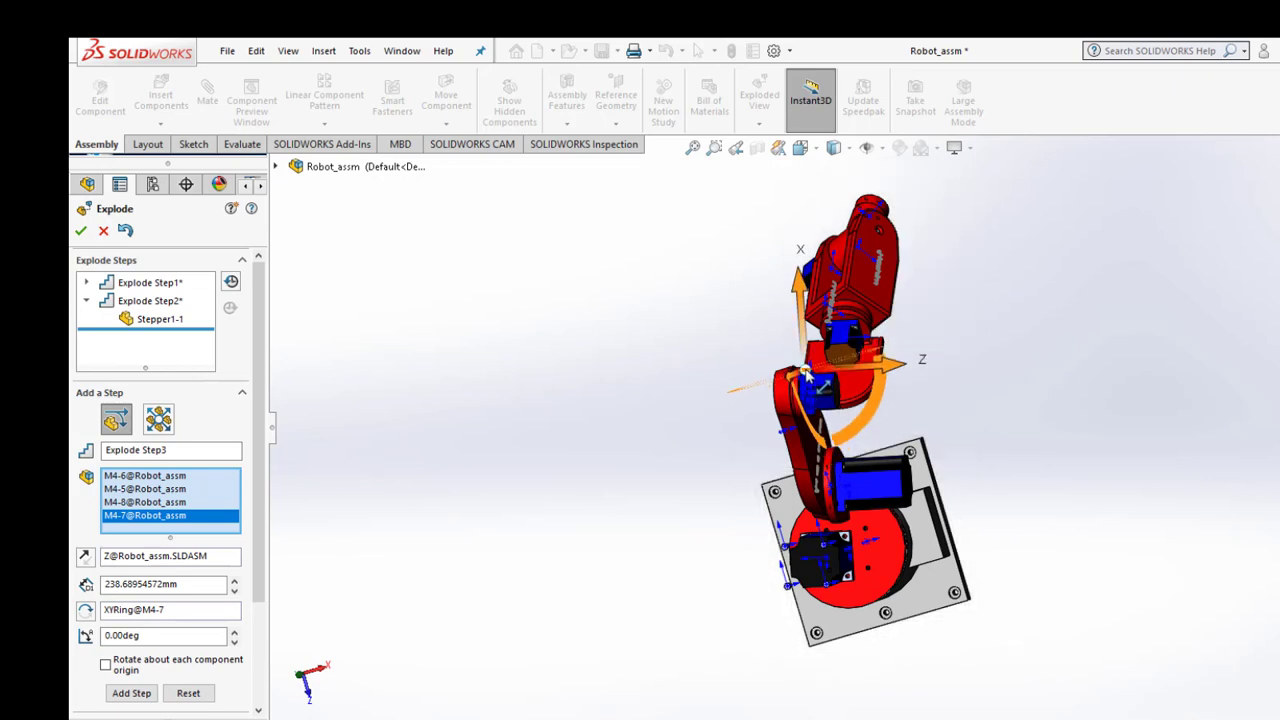
{"action": "left_click", "coordinate": [806, 375]}
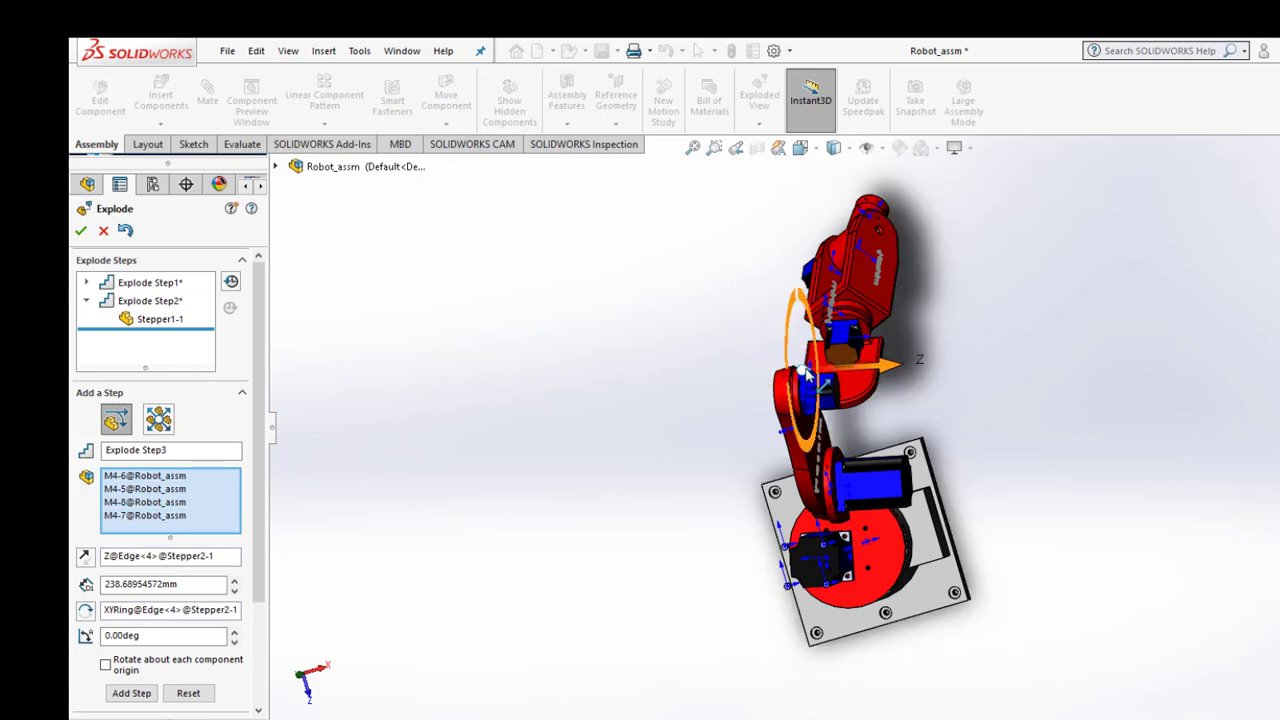
{"action": "mouse_move", "coordinate": [806, 375]}
{"action": "left_mouse_down"}
{"action": "mouse_move", "coordinate": [917, 375]}
{"action": "mouse_move", "coordinate": [897, 380]}
{"action": "mouse_move", "coordinate": [978, 352]}
{"action": "mouse_move", "coordinate": [925, 350]}
{"action": "left_mouse_up"}
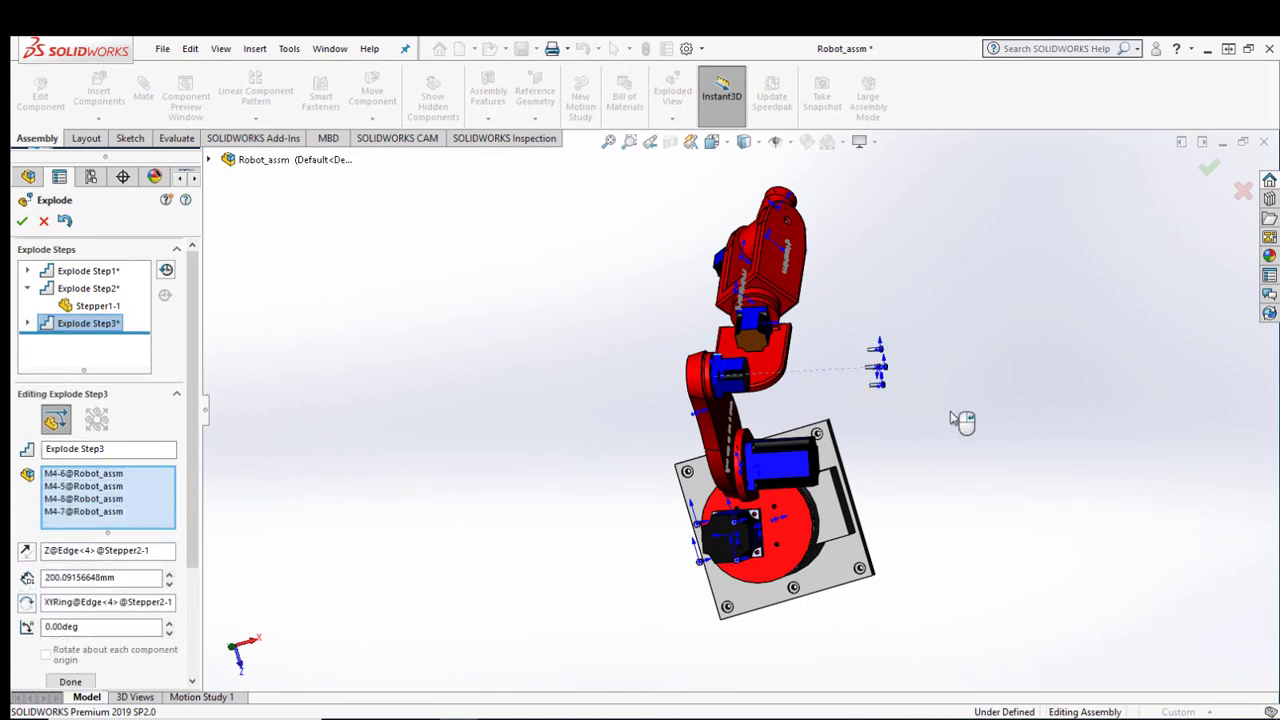
Commit Explode Step3, then slide Stepper2-1 131.14 mm along a Robot_link3-1 edge as Step4
{"action": "left_click", "coordinate": [72, 681]}
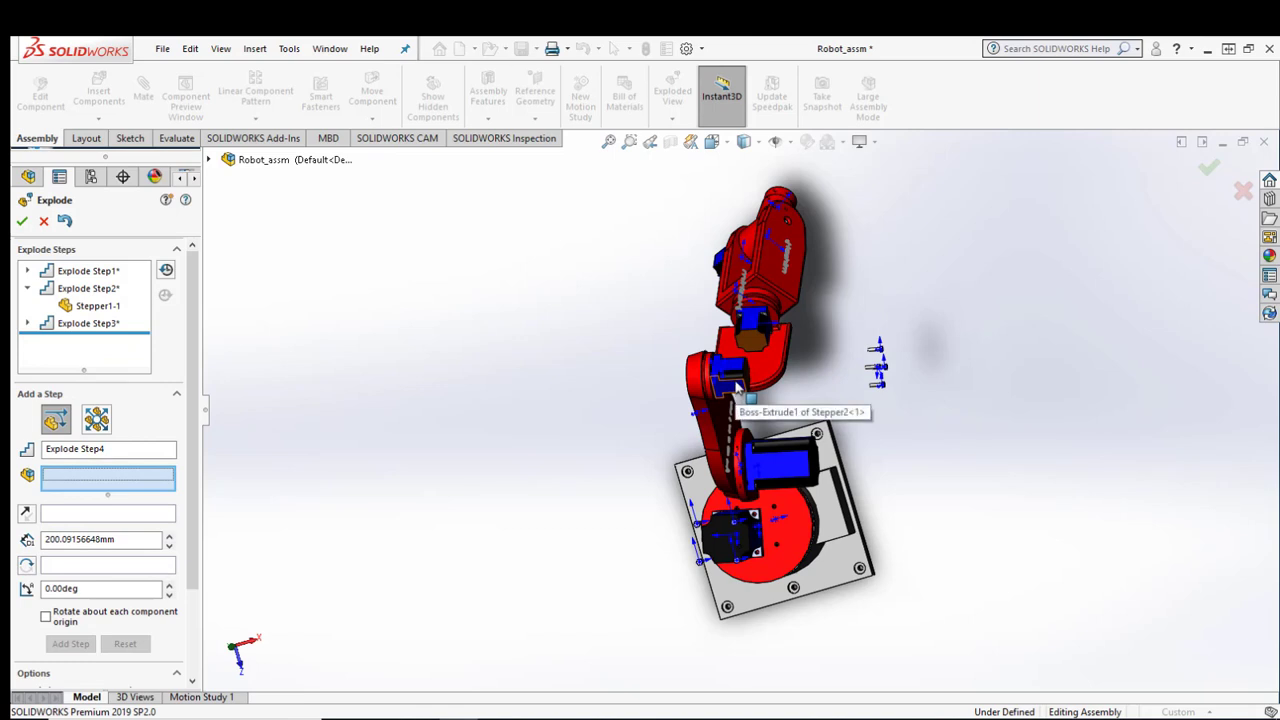
{"action": "left_click", "coordinate": [738, 387]}
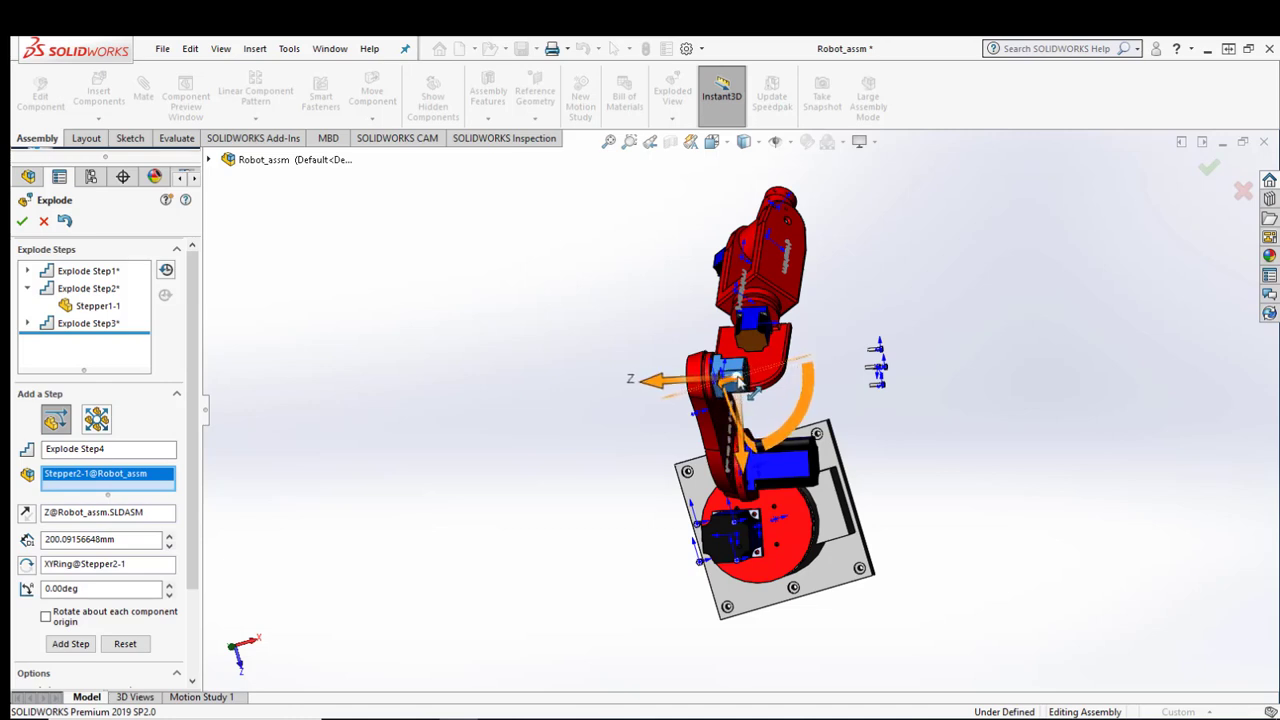
{"action": "left_click_drag", "start_coordinate": [740, 378], "coordinate": [708, 376]}
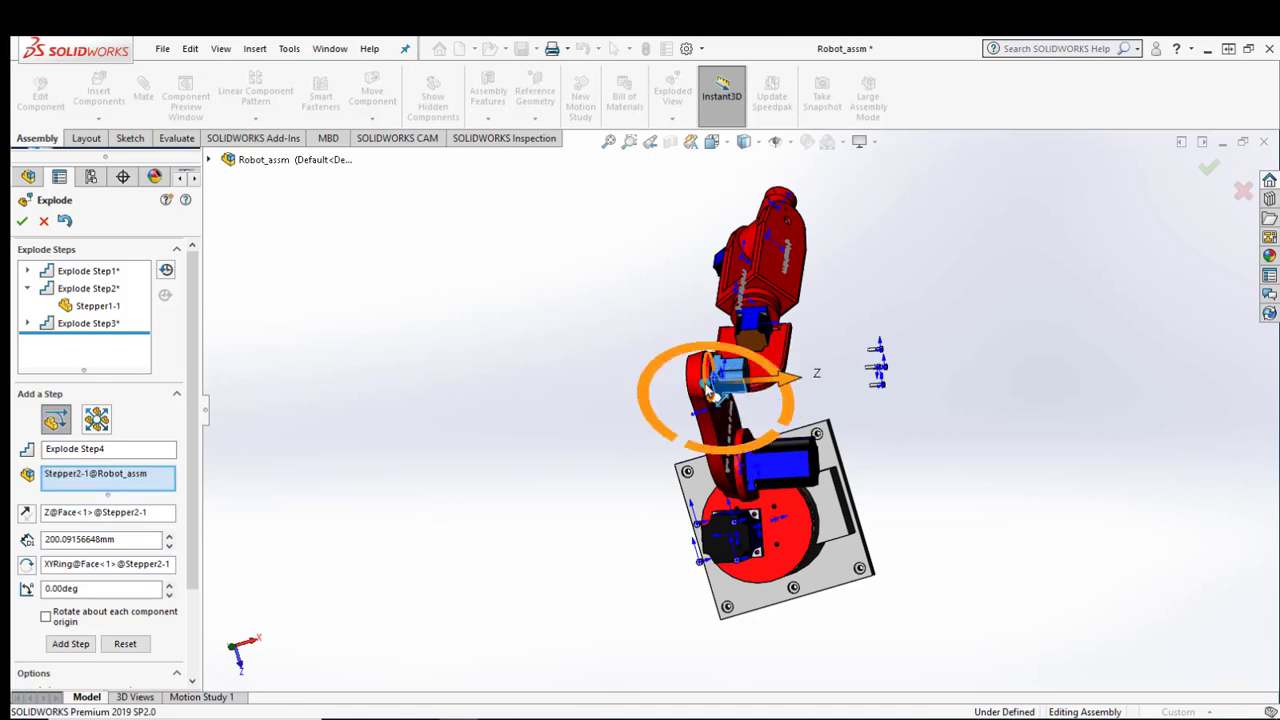
{"action": "left_click_drag", "start_coordinate": [792, 373], "coordinate": [862, 380]}
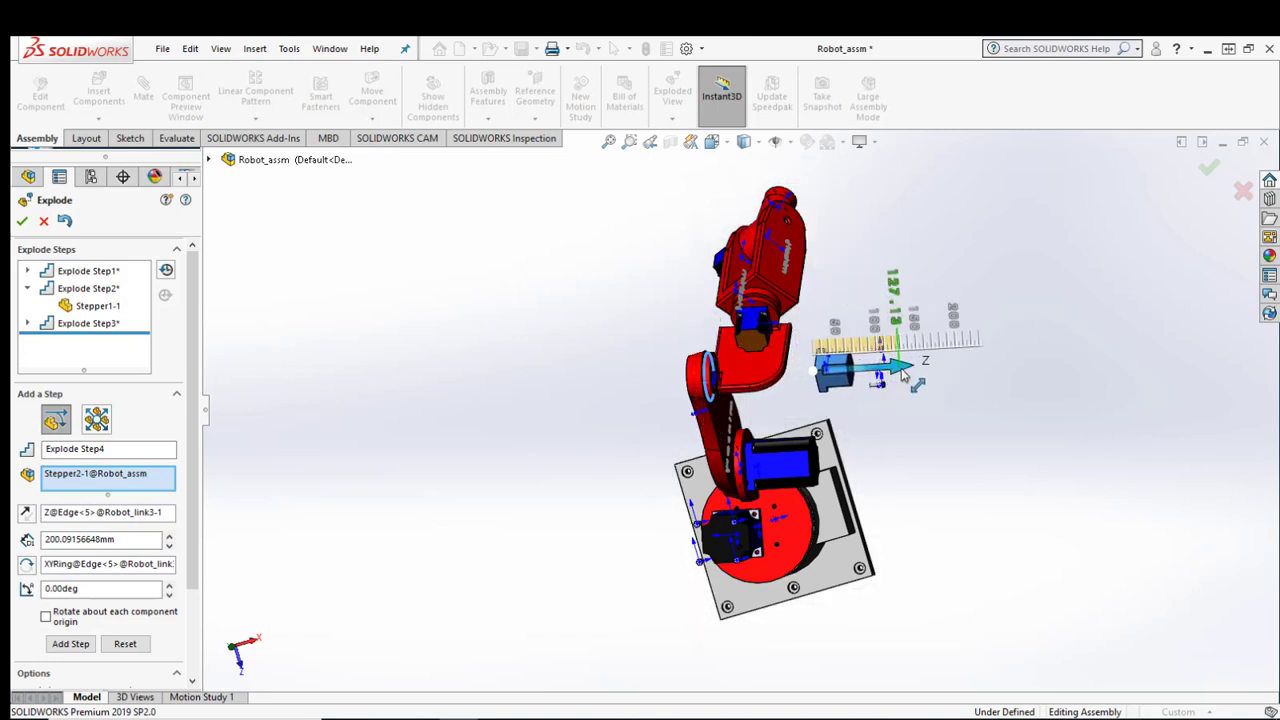
{"action": "left_click_drag", "start_coordinate": [862, 380], "coordinate": [912, 380]}
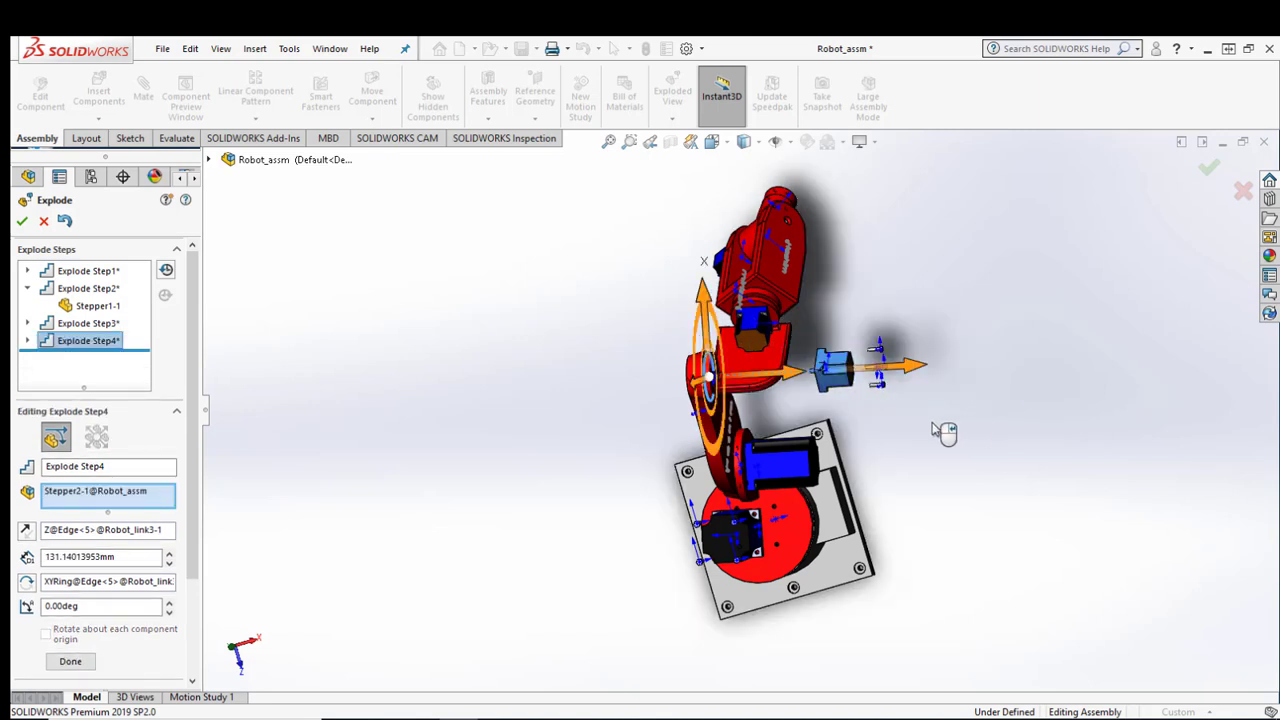
{"action": "left_click", "coordinate": [70, 661]}
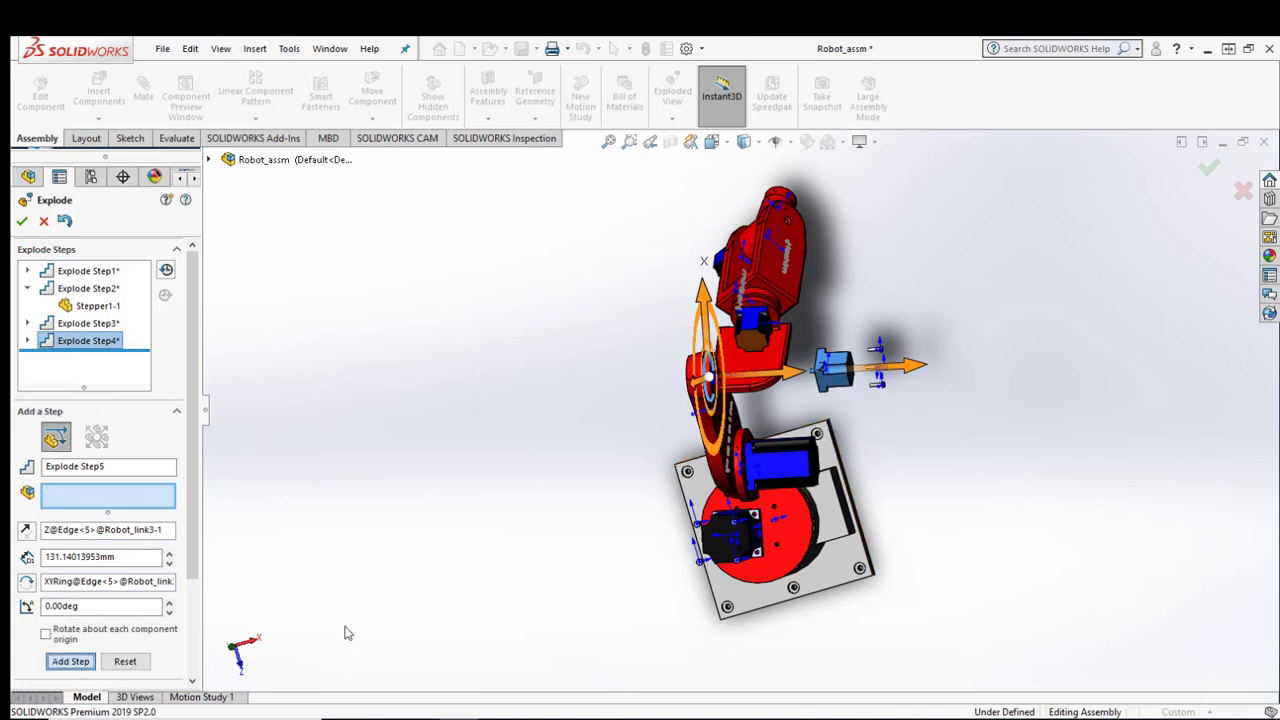
Slide Stepper1-2 out to the right as Explode Step5
{"action": "left_click", "coordinate": [793, 472]}
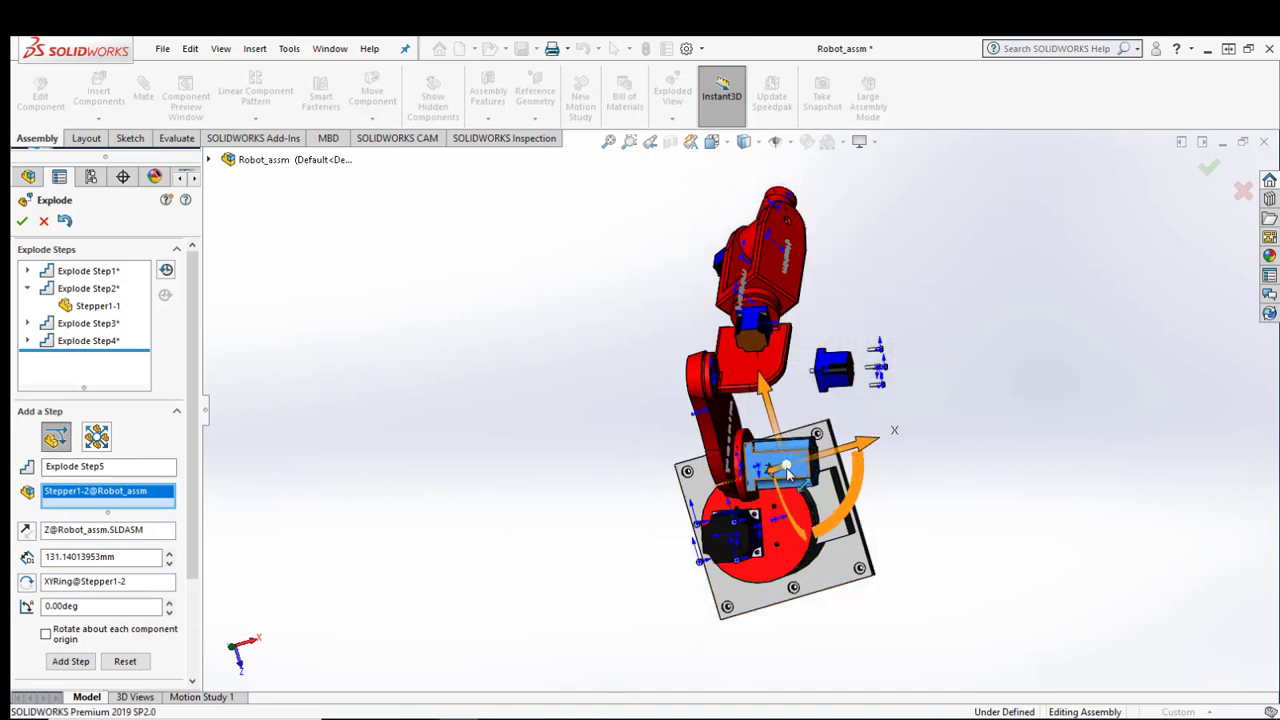
{"action": "left_click_drag", "start_coordinate": [789, 474], "coordinate": [733, 460]}
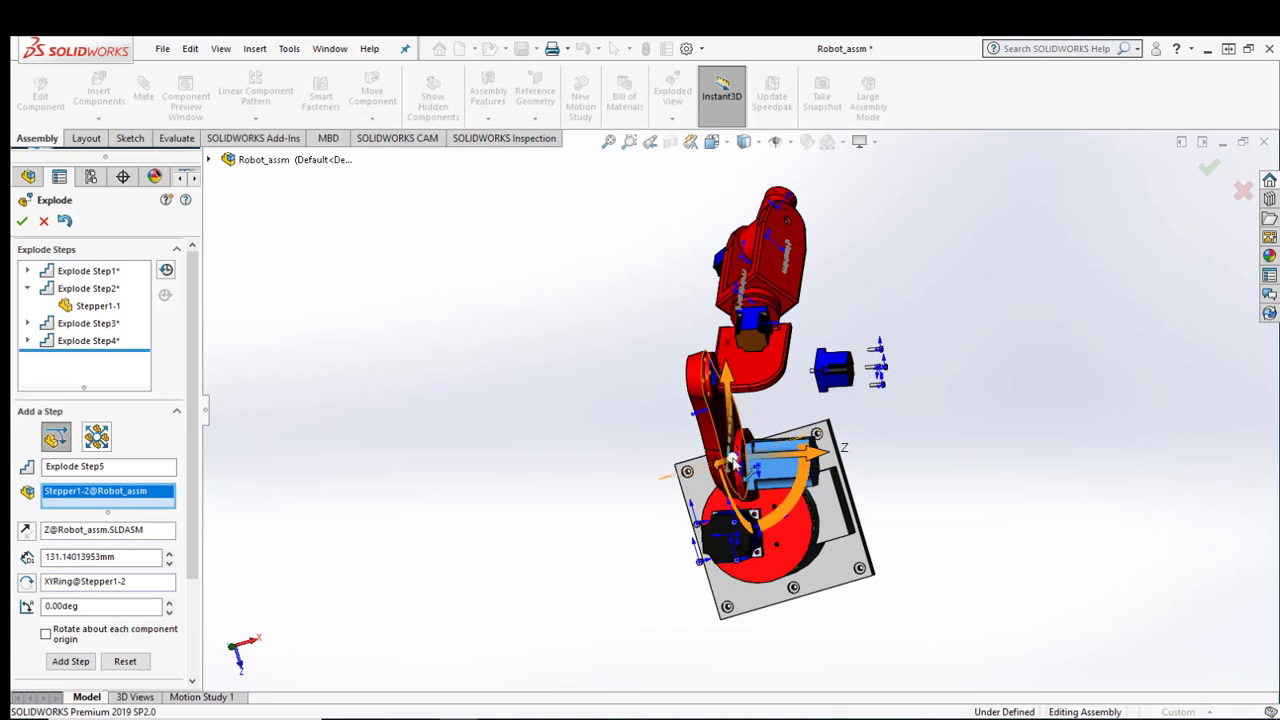
{"action": "left_click_drag", "start_coordinate": [815, 455], "coordinate": [972, 463]}
Pull Robot_link2 out to the left along one of its edges as Explode Step6
{"action": "left_click", "coordinate": [716, 452]}
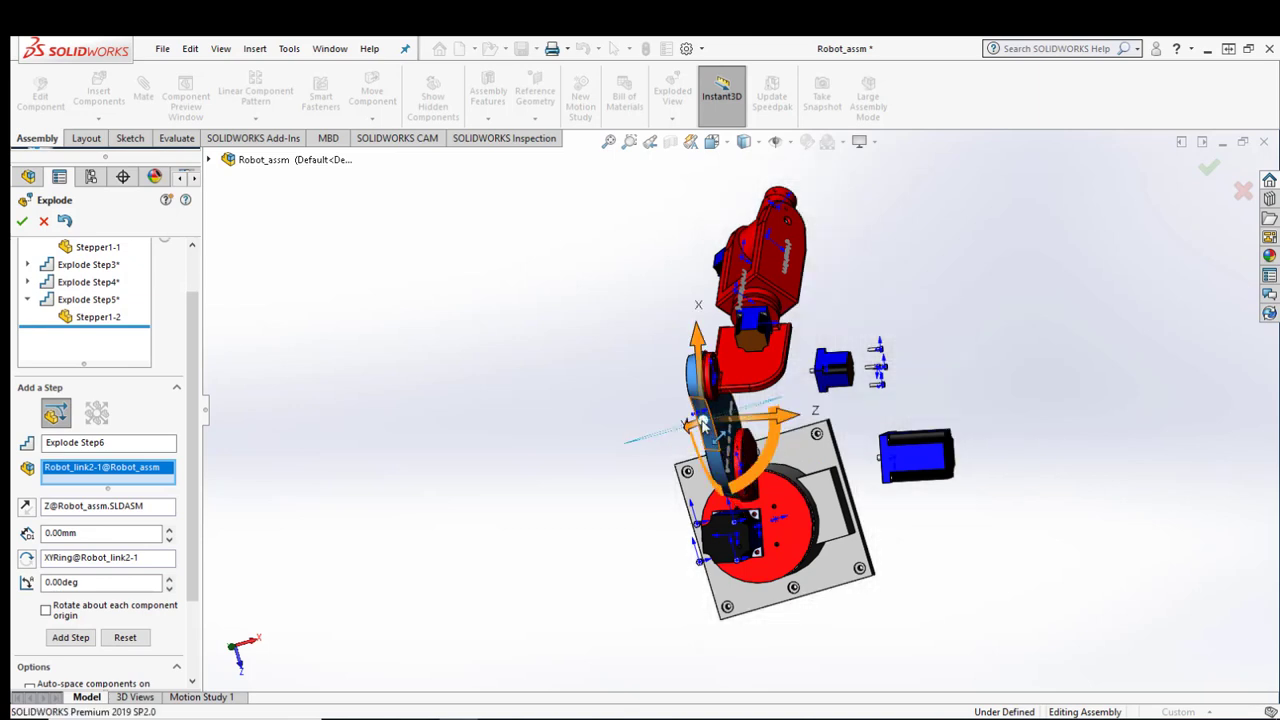
{"action": "left_click", "coordinate": [700, 425]}
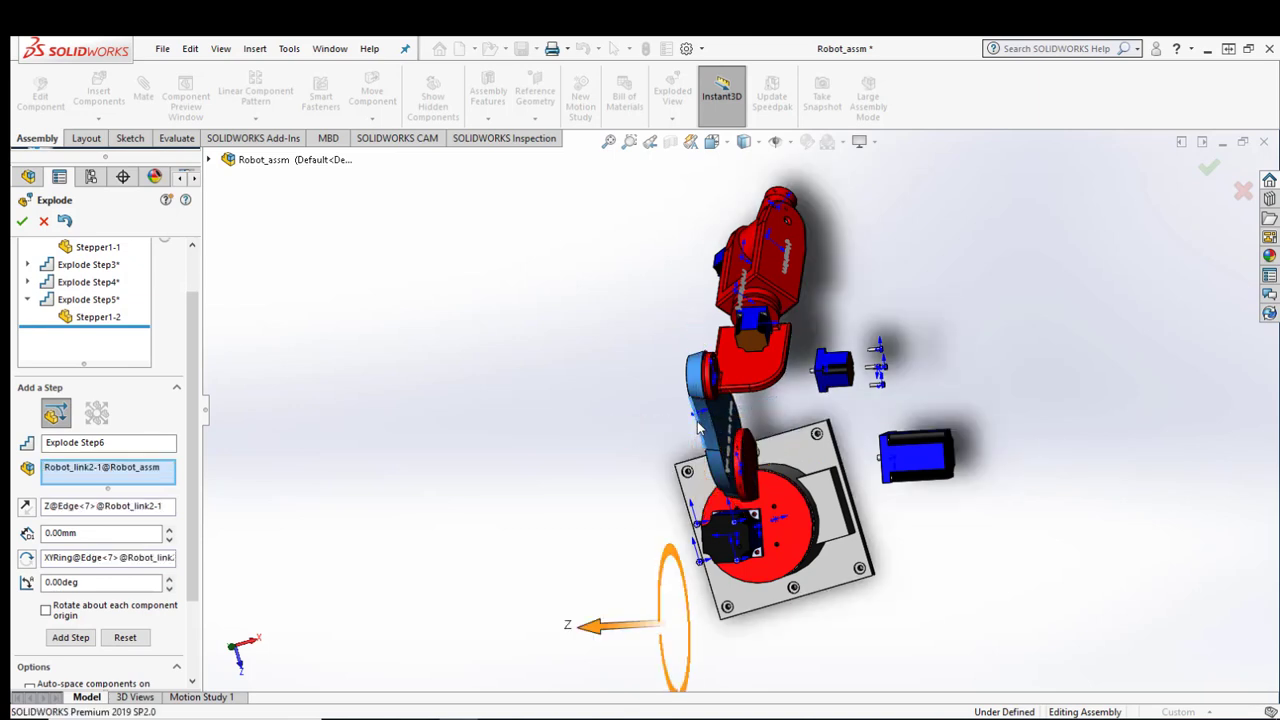
{"action": "left_click_drag", "start_coordinate": [566, 626], "coordinate": [410, 623]}
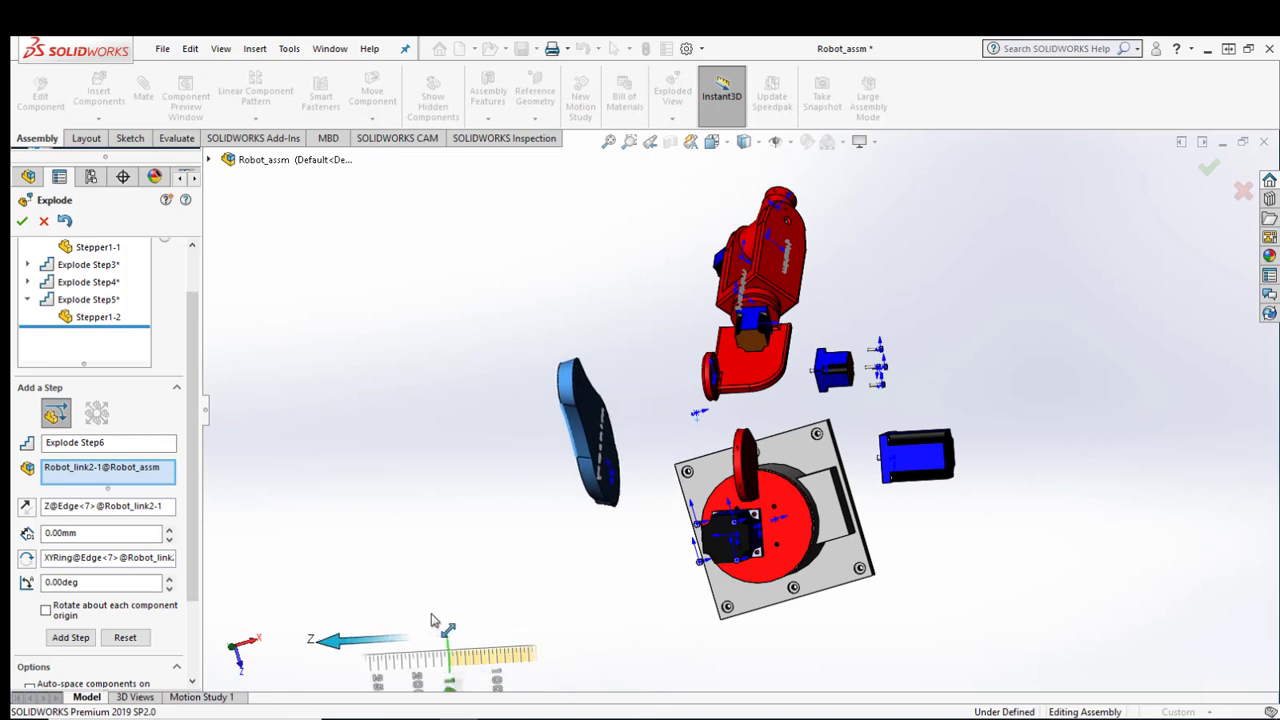
Move Stepper2-3 310.01 mm upward along its own edge and finish Explode Step7
{"action": "left_click", "coordinate": [752, 330]}
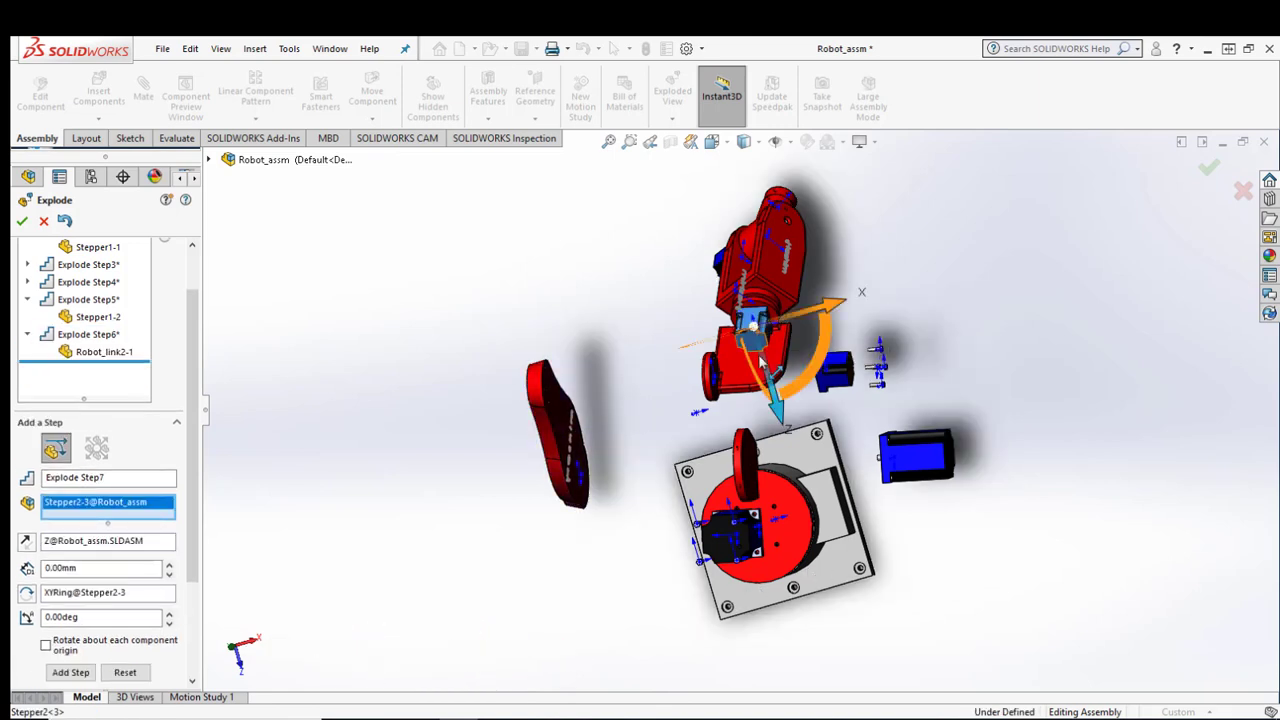
{"action": "left_click_drag", "start_coordinate": [753, 329], "coordinate": [747, 324]}
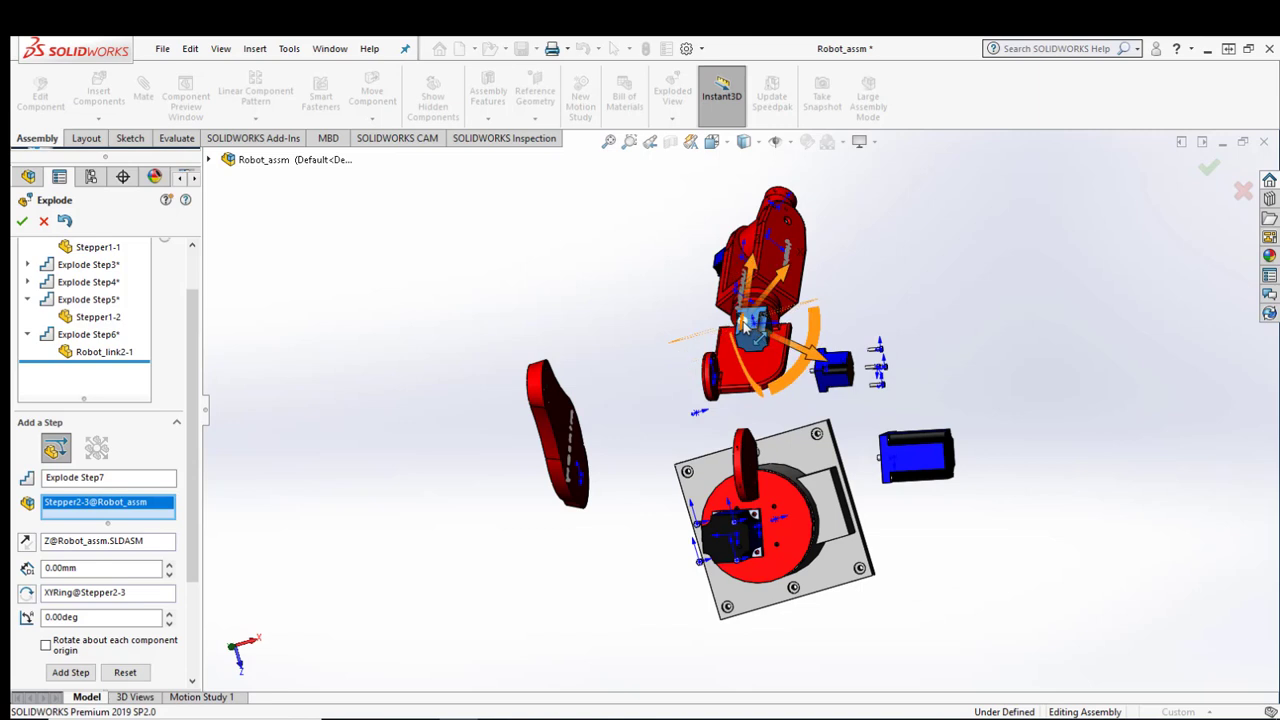
{"action": "left_click_drag", "start_coordinate": [745, 323], "coordinate": [741, 330]}
{"action": "left_click_drag", "start_coordinate": [745, 303], "coordinate": [778, 128]}
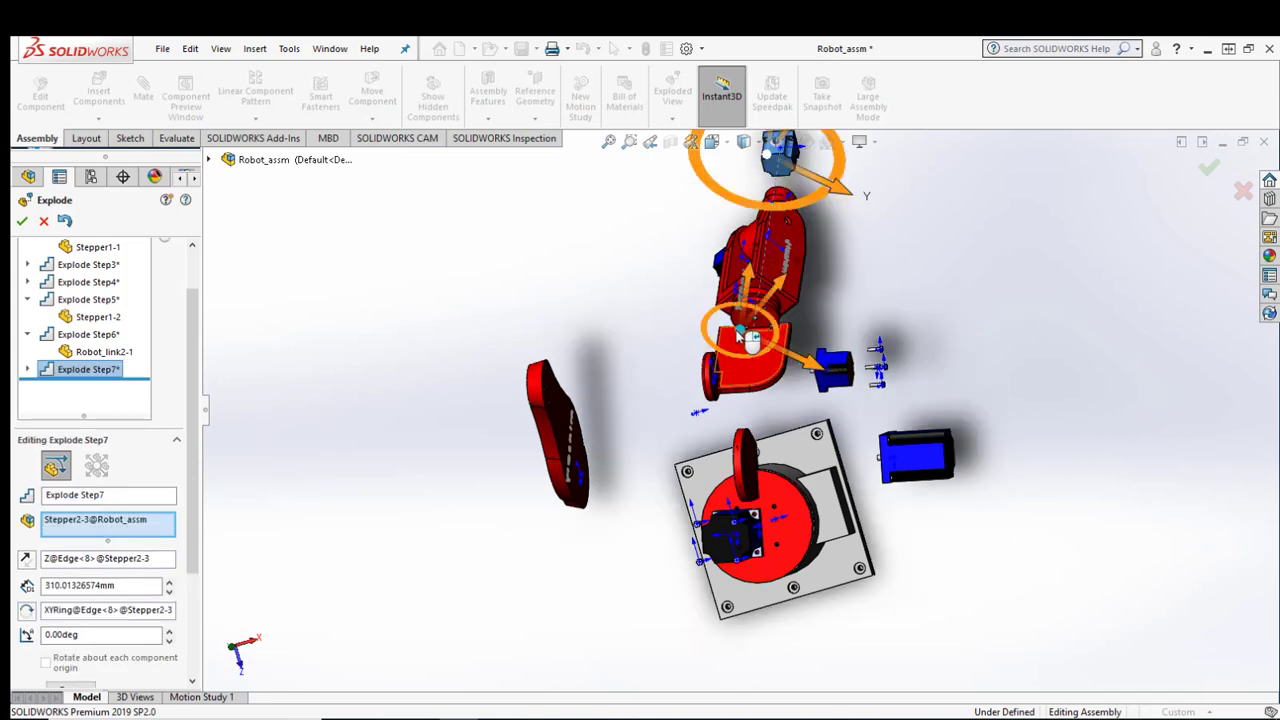
{"action": "scroll", "coordinate": [105, 663], "scroll_direction": "down", "scroll_amount": 3}
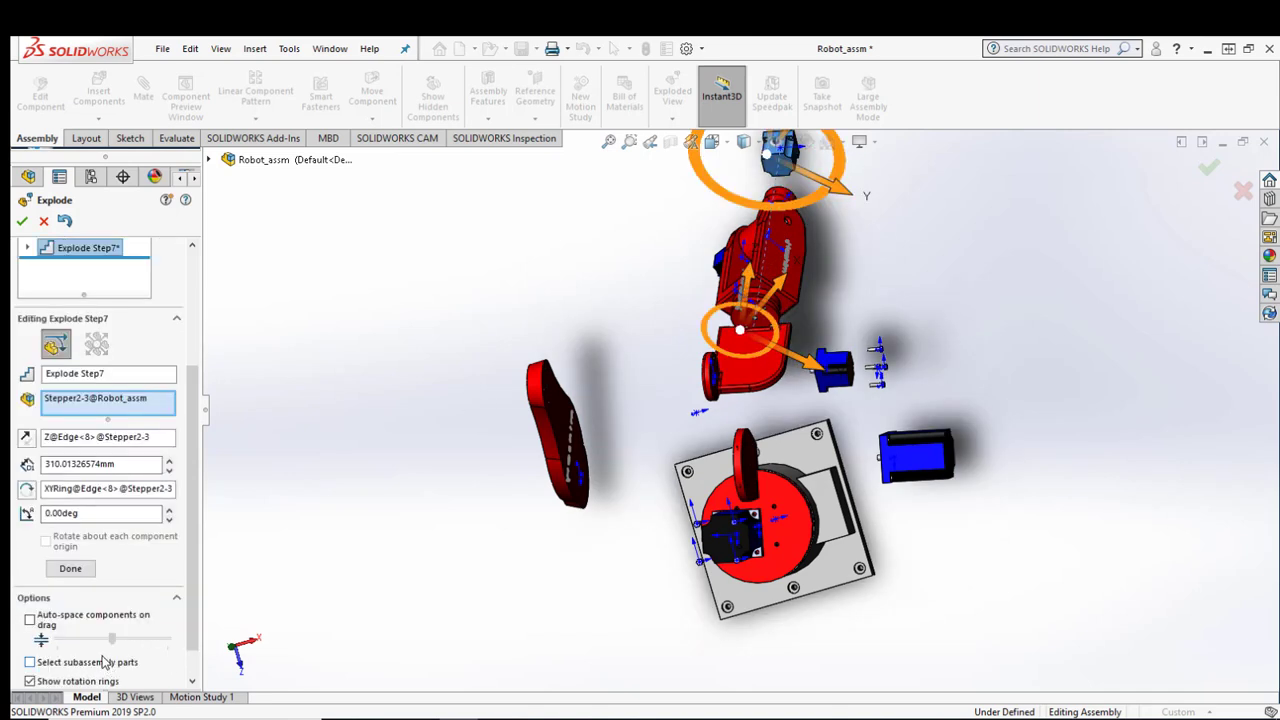
{"action": "left_click", "coordinate": [70, 568]}
Offset and rotate Robot_link3-1 away from the arm and commit Explode Step8
{"action": "left_click", "coordinate": [754, 366]}
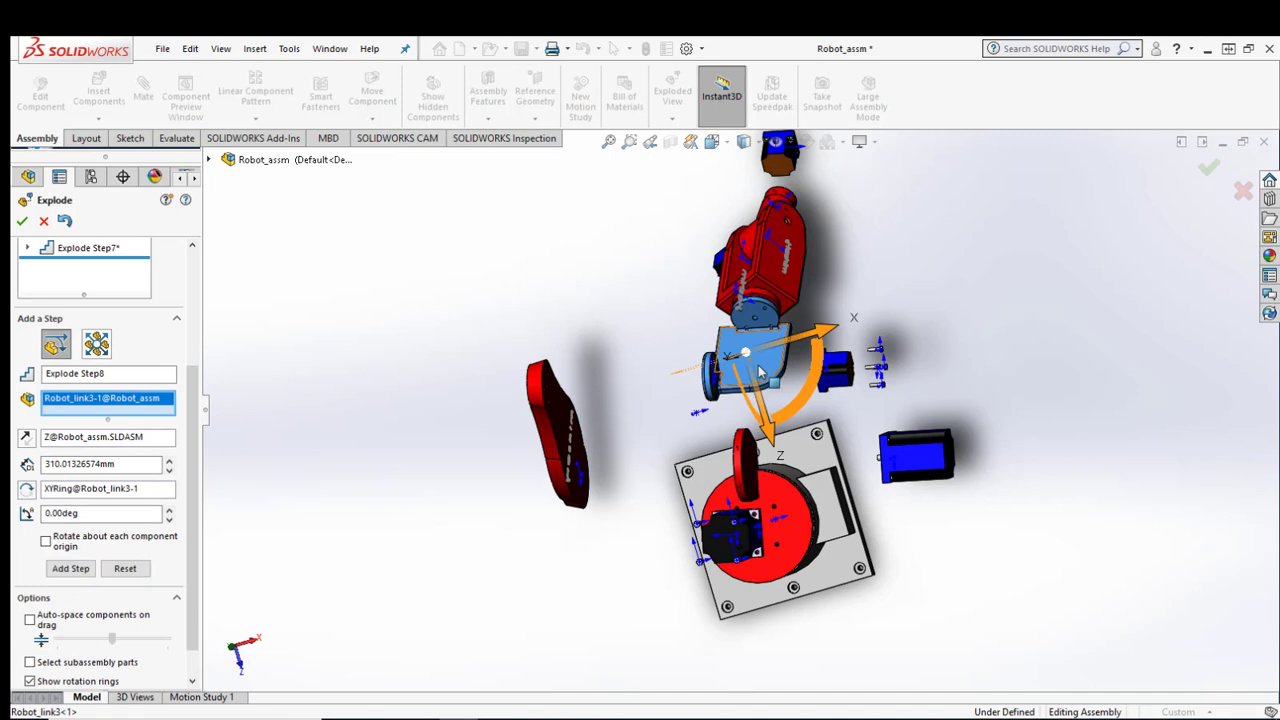
{"action": "mouse_move", "coordinate": [748, 358]}
{"action": "left_mouse_down"}
{"action": "mouse_move", "coordinate": [754, 383]}
{"action": "mouse_move", "coordinate": [755, 318]}
{"action": "left_mouse_up"}
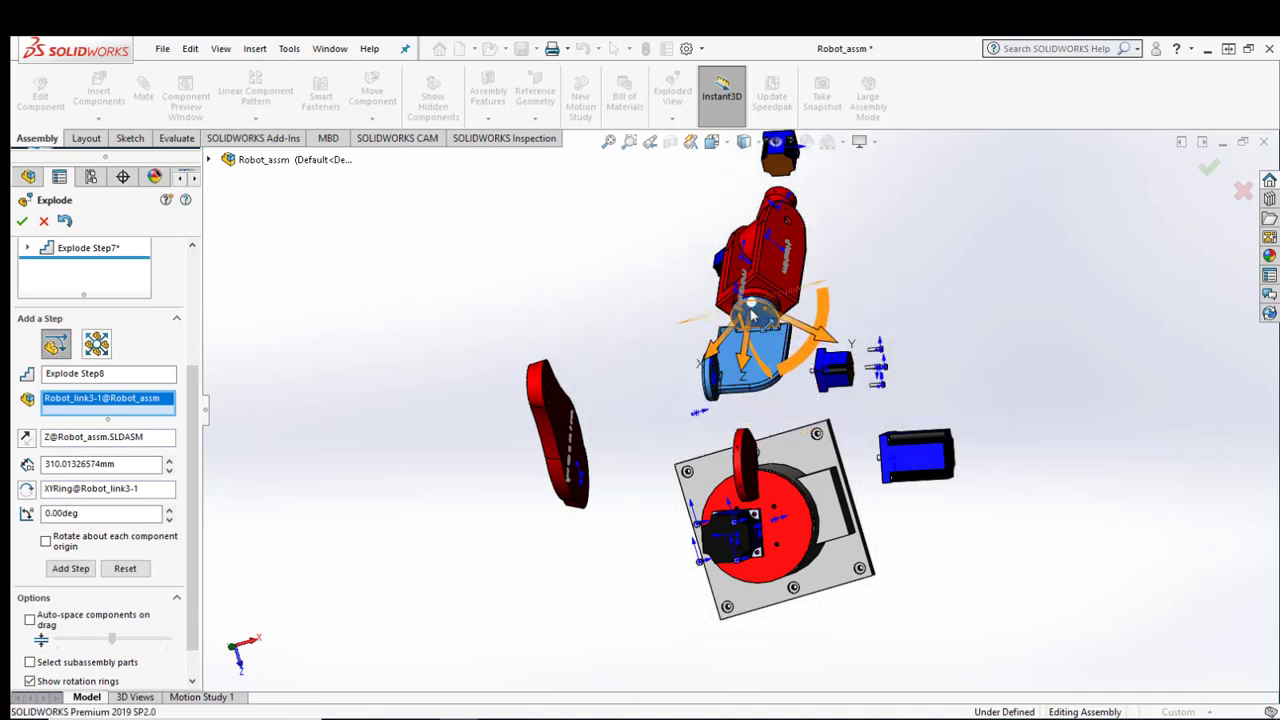
{"action": "left_click_drag", "start_coordinate": [748, 372], "coordinate": [775, 375]}
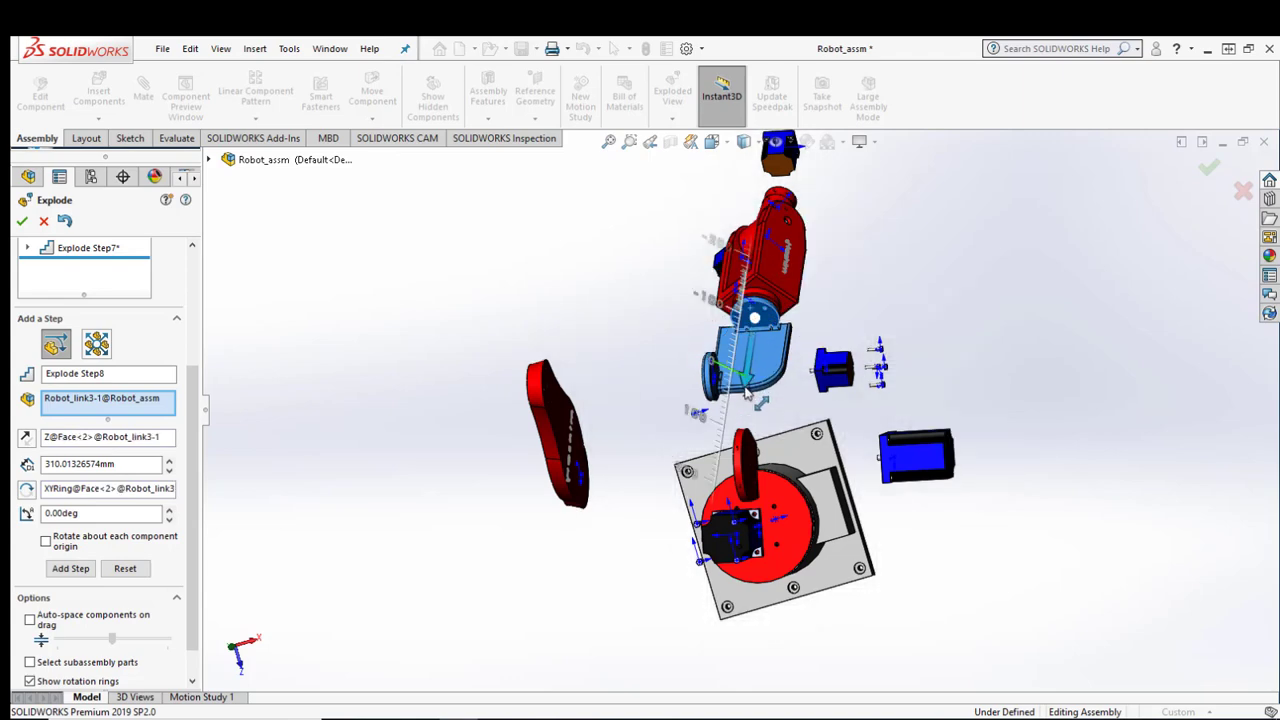
{"action": "left_click", "coordinate": [775, 375]}
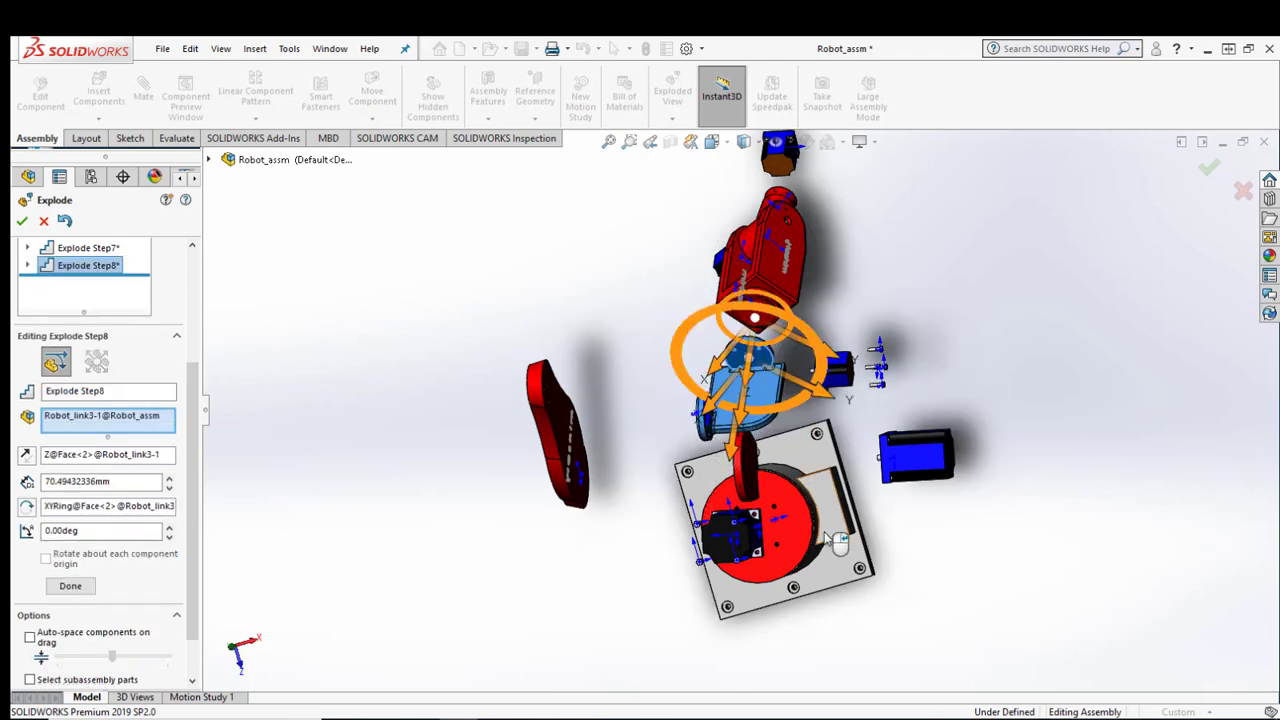
{"action": "mouse_move", "coordinate": [825, 535]}
{"action": "middle_mouse_down"}
{"action": "mouse_move", "coordinate": [765, 460]}
{"action": "mouse_move", "coordinate": [690, 312]}
{"action": "middle_mouse_up"}
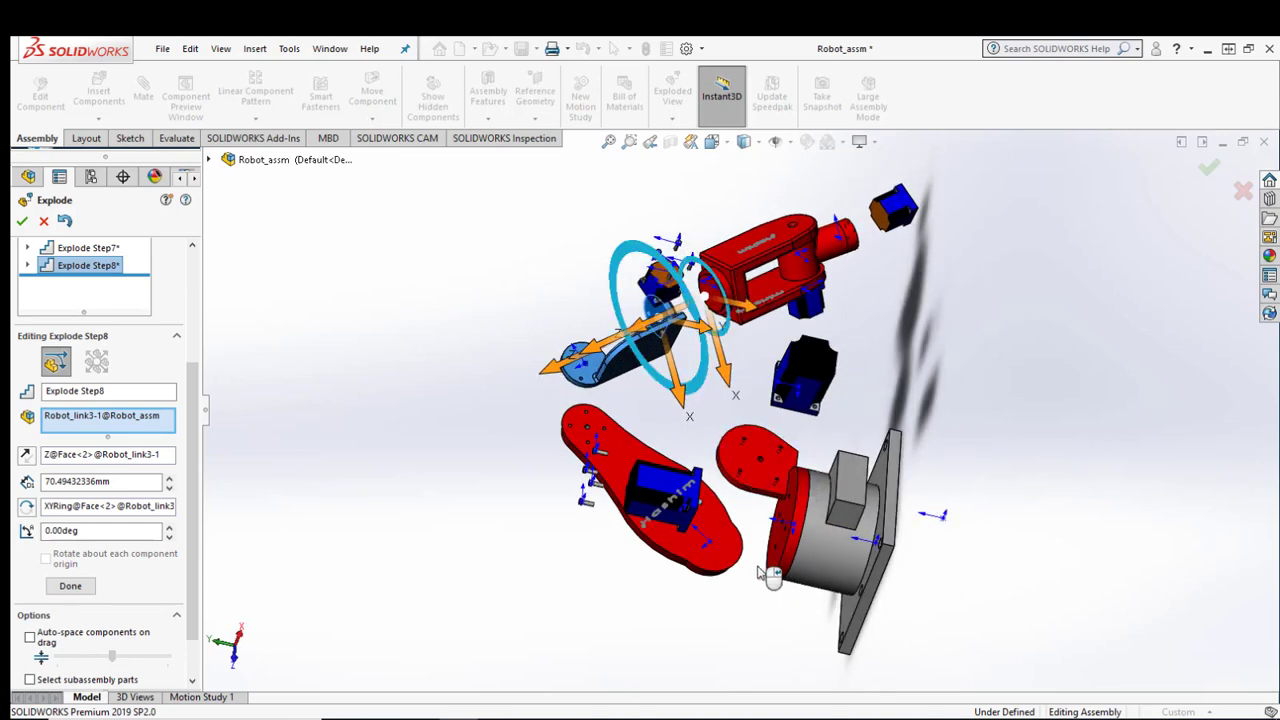
{"action": "left_click", "coordinate": [80, 591]}
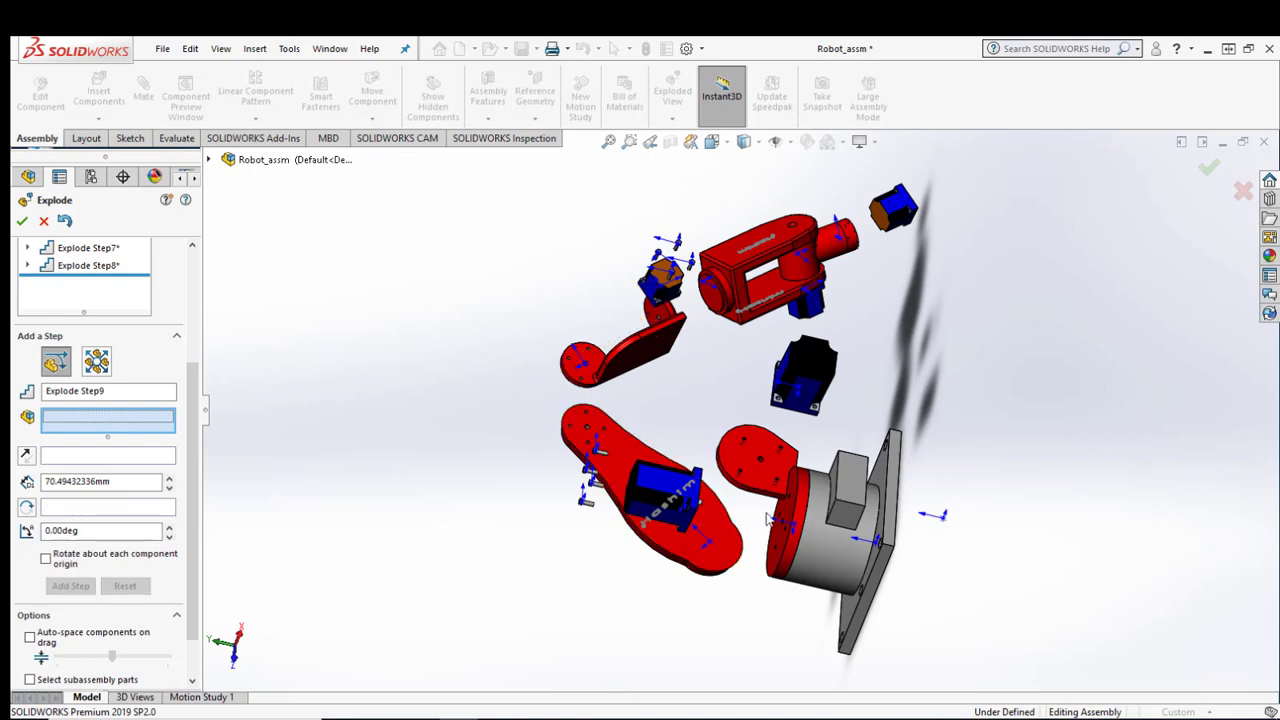
Slide Robot_link1-1 away from the base and commit Explode Step9
{"action": "left_click", "coordinate": [790, 535]}
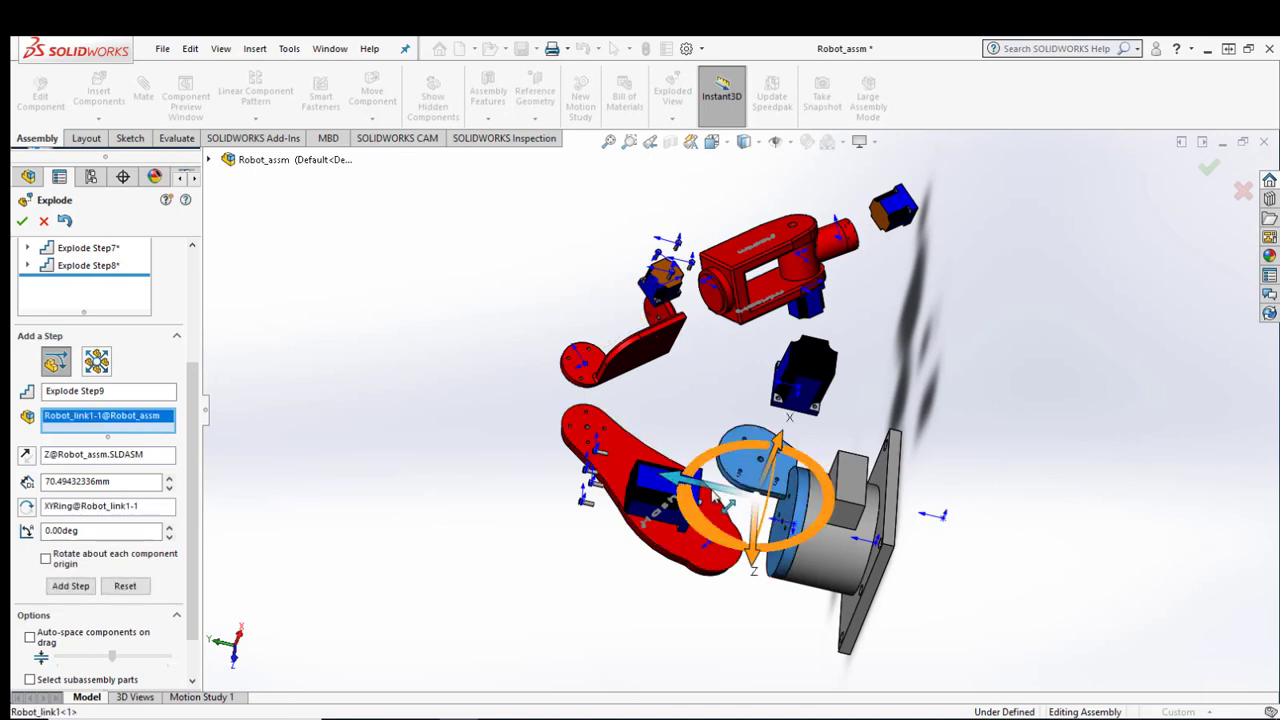
{"action": "left_click_drag", "start_coordinate": [710, 492], "coordinate": [690, 490]}
{"action": "middle_click_drag", "start_coordinate": [903, 390], "coordinate": [1086, 449]}
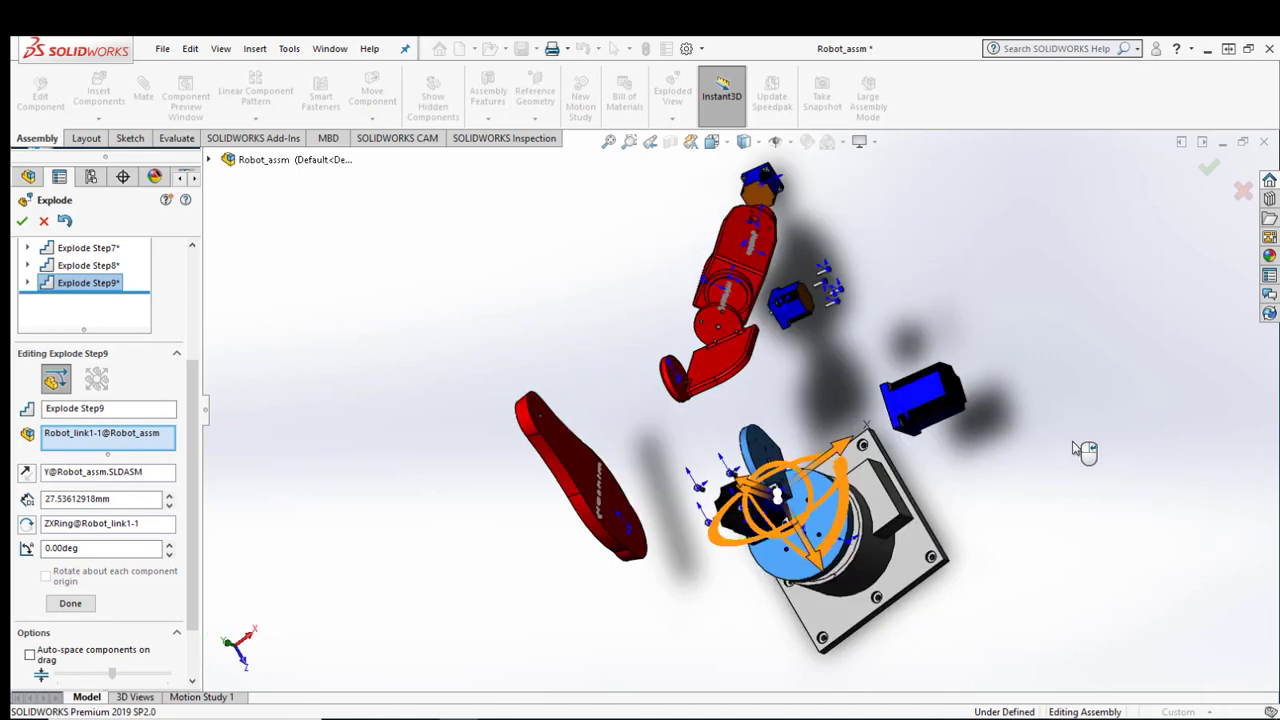
{"action": "middle_click_drag", "start_coordinate": [862, 337], "coordinate": [974, 274]}
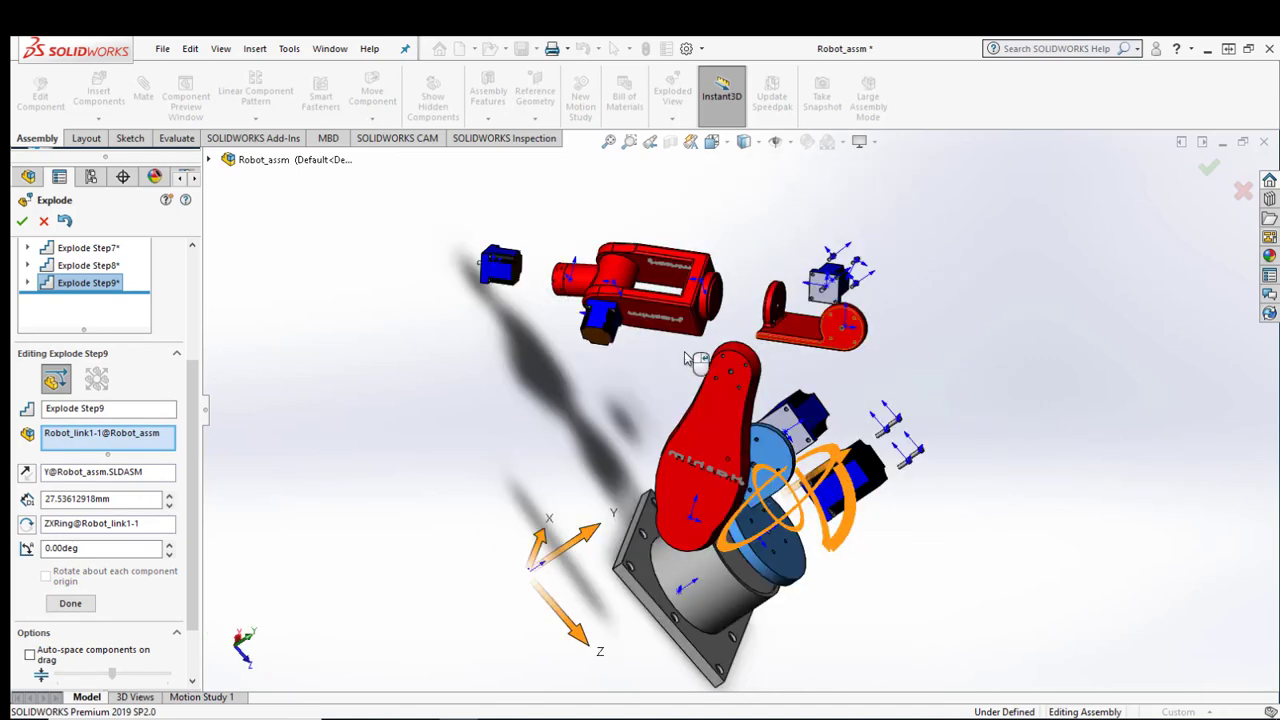
{"action": "left_click", "coordinate": [90, 606]}
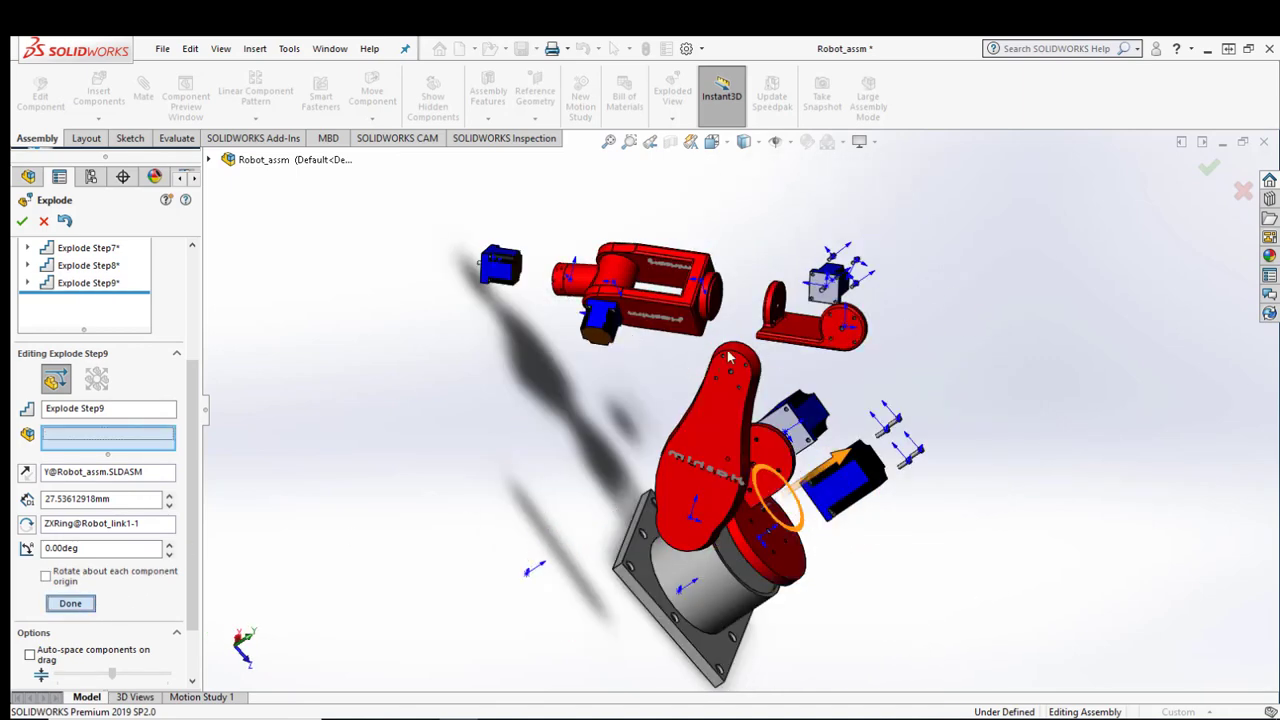
Pull Stepper2-2 out 162.08 mm along its face's Z direction
{"action": "left_click", "coordinate": [604, 320]}
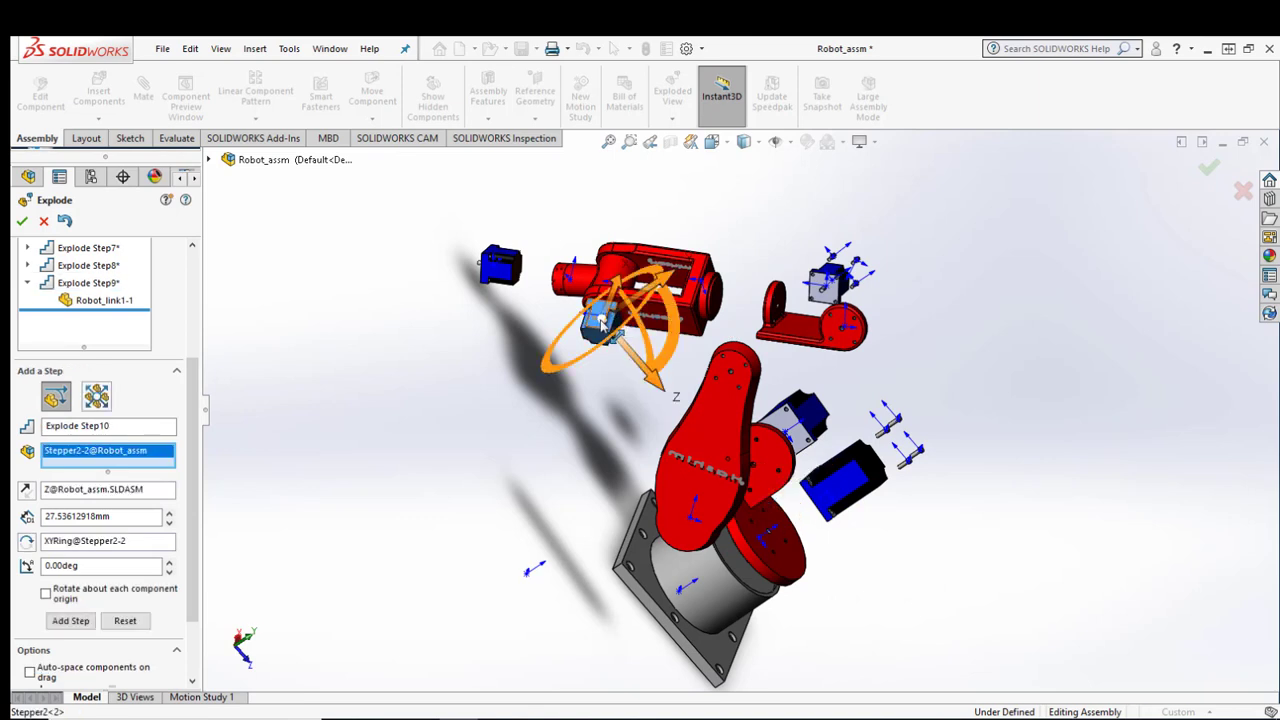
{"action": "left_click_drag", "start_coordinate": [604, 320], "coordinate": [592, 385]}
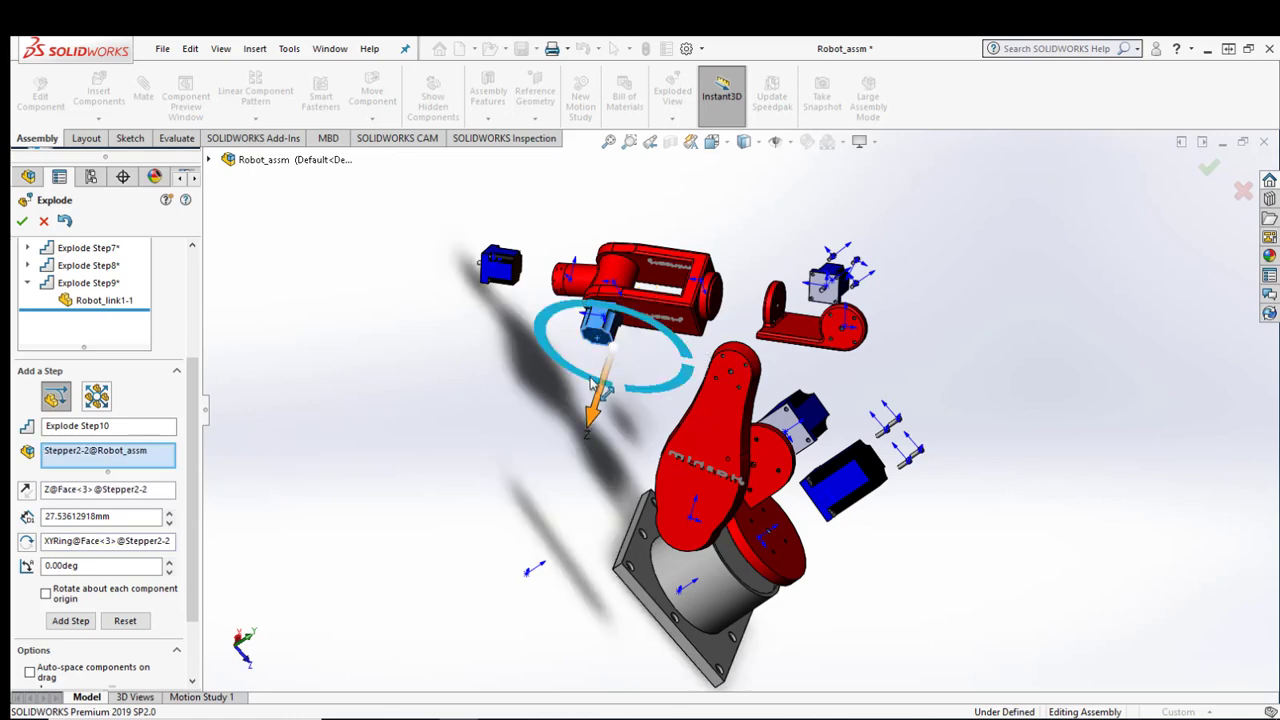
{"action": "left_click_drag", "start_coordinate": [595, 402], "coordinate": [575, 535]}
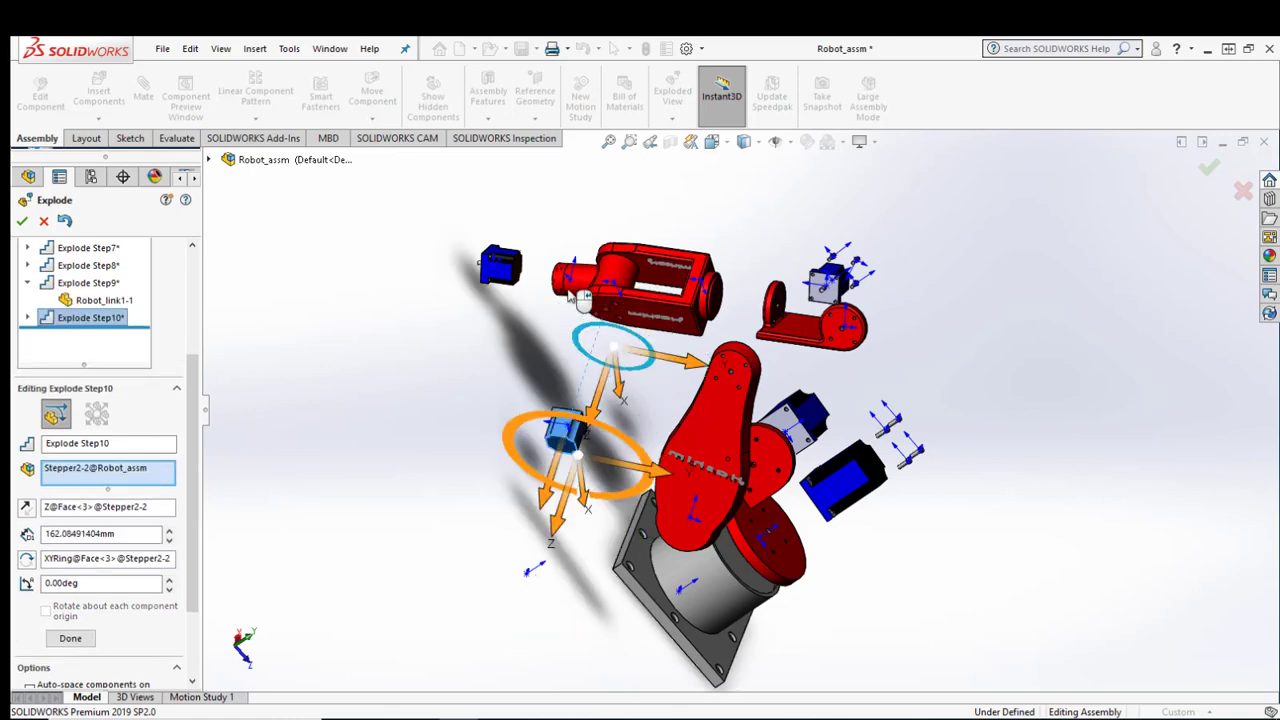
Commit Explode Step10, then slide Robot_link6-1 about 200 mm out as Explode Step11
{"action": "left_click", "coordinate": [70, 638]}
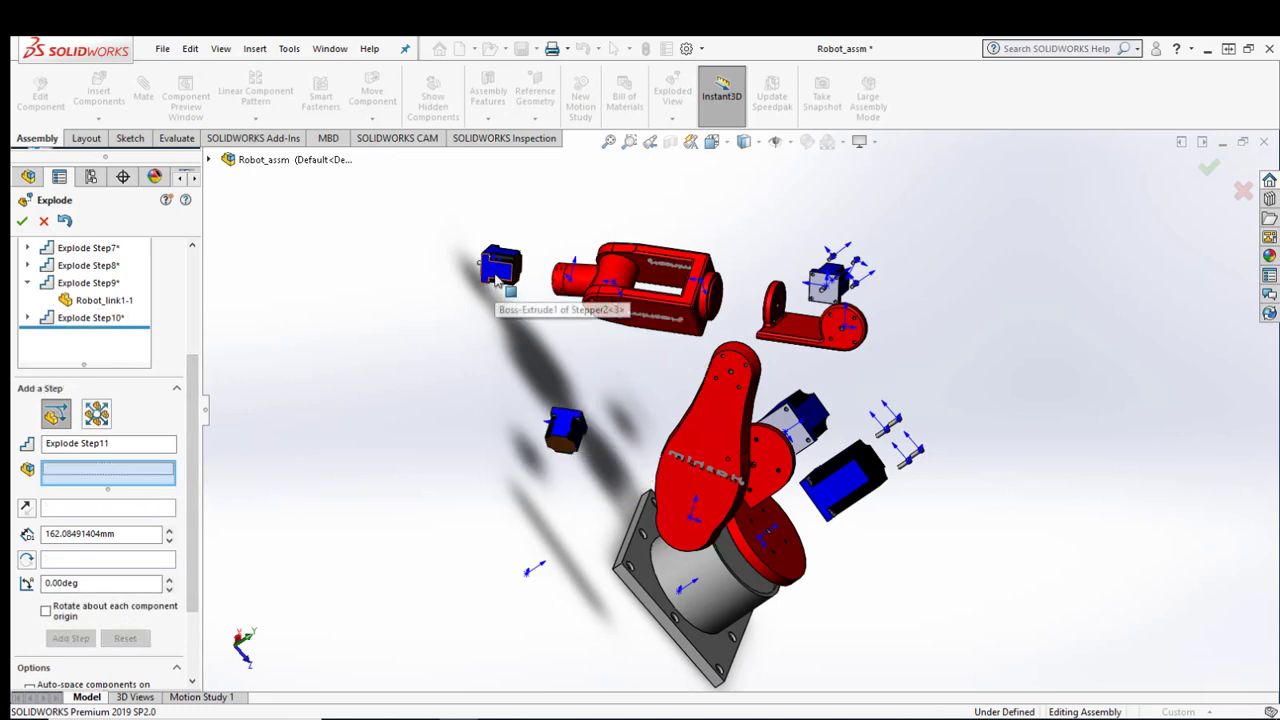
{"action": "left_click", "coordinate": [566, 288]}
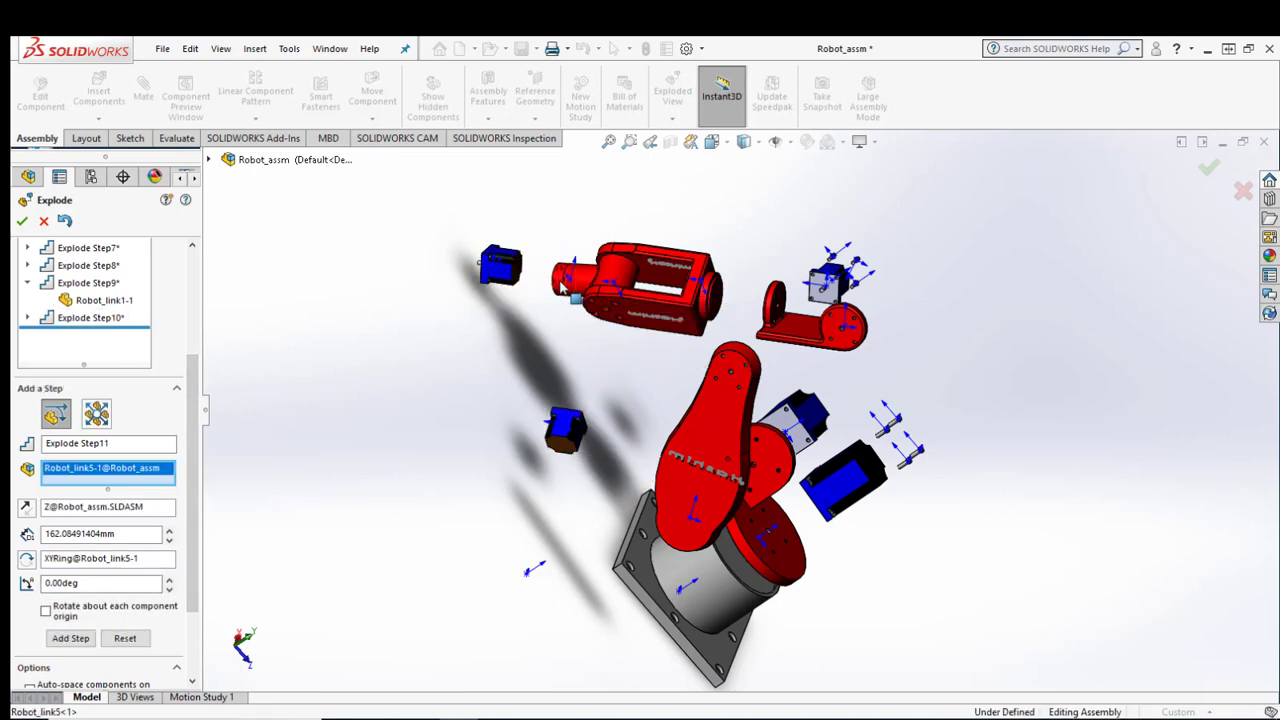
{"action": "left_click", "coordinate": [558, 285]}
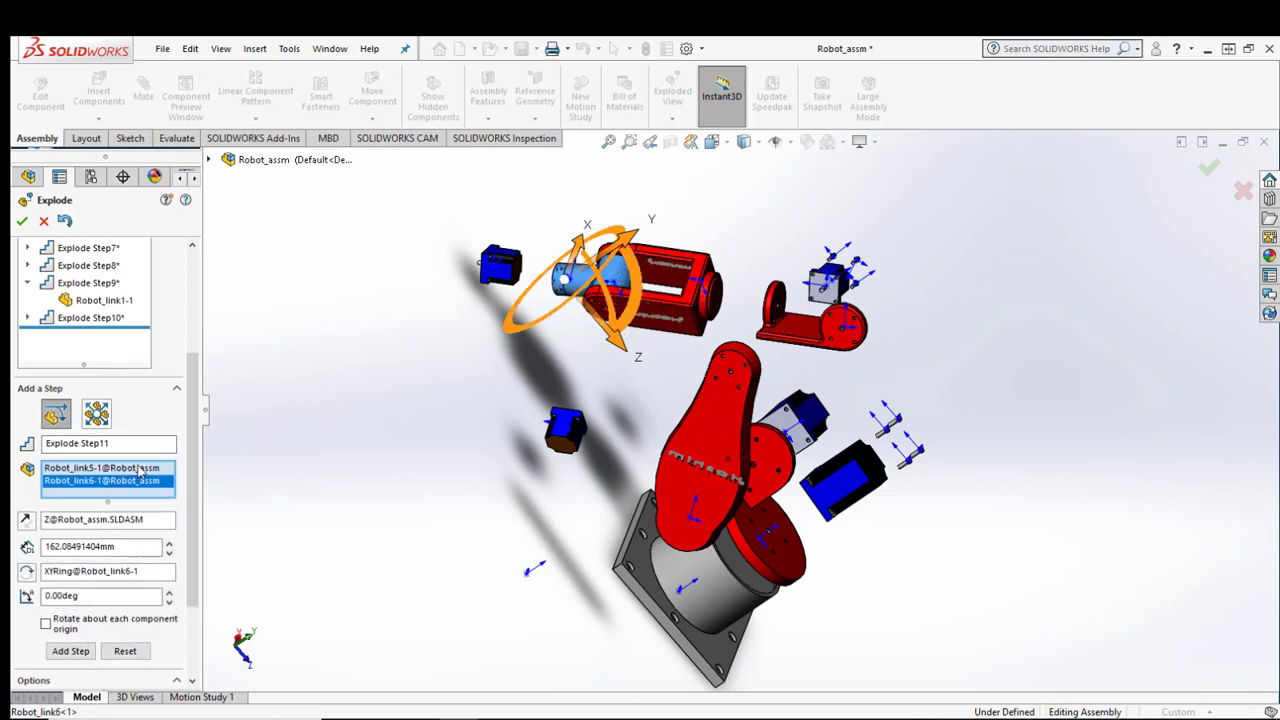
{"action": "left_click", "coordinate": [140, 468]}
{"action": "key", "text": "Delete"}
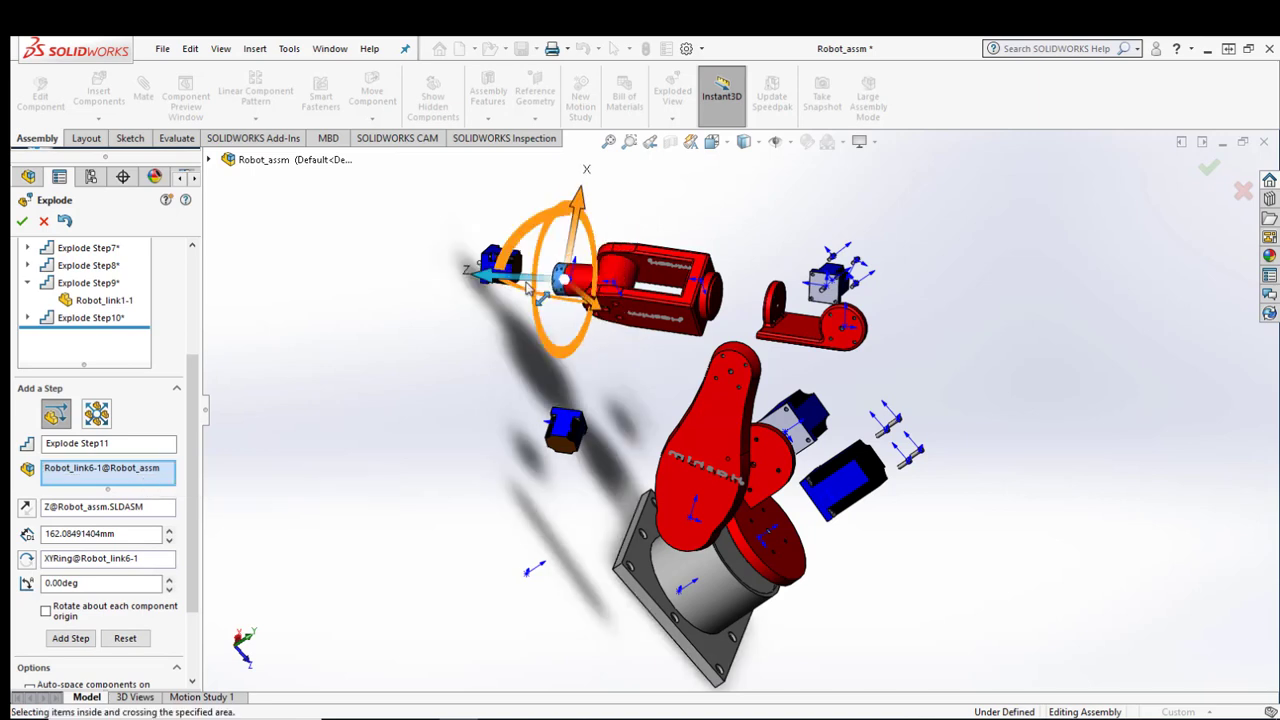
{"action": "left_click_drag", "start_coordinate": [533, 283], "coordinate": [390, 278]}
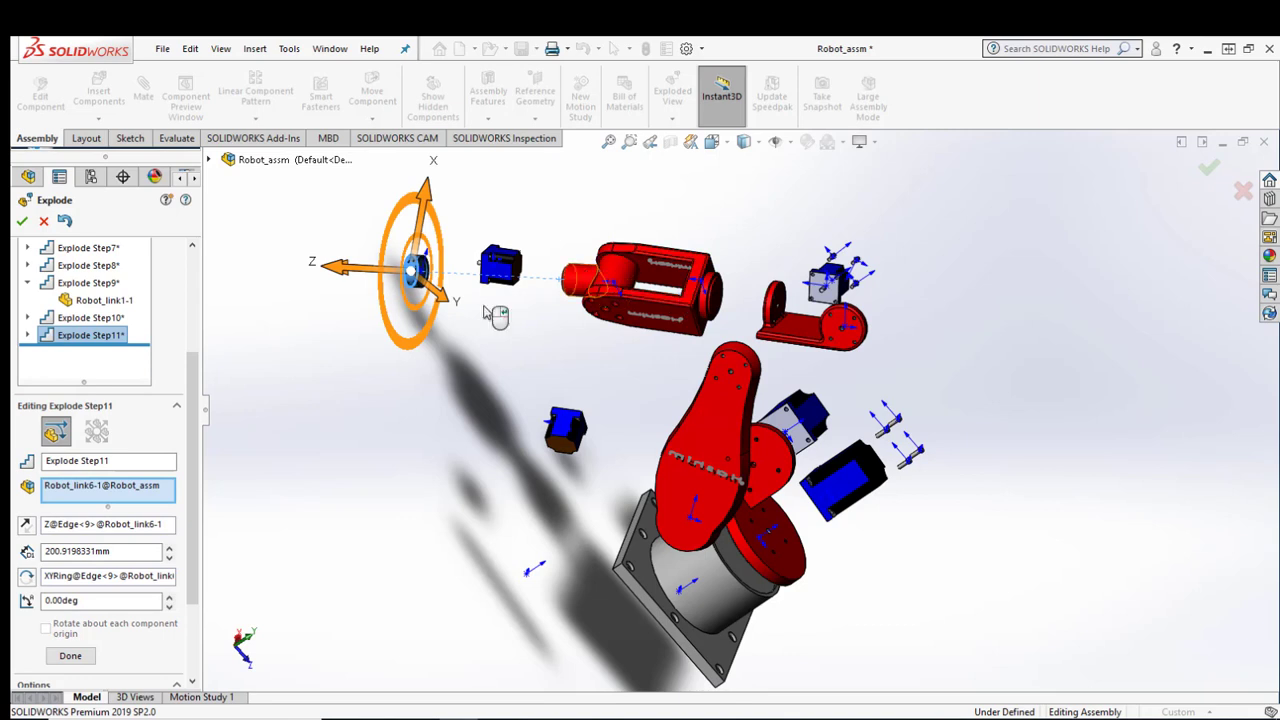
{"action": "left_click", "coordinate": [88, 655]}
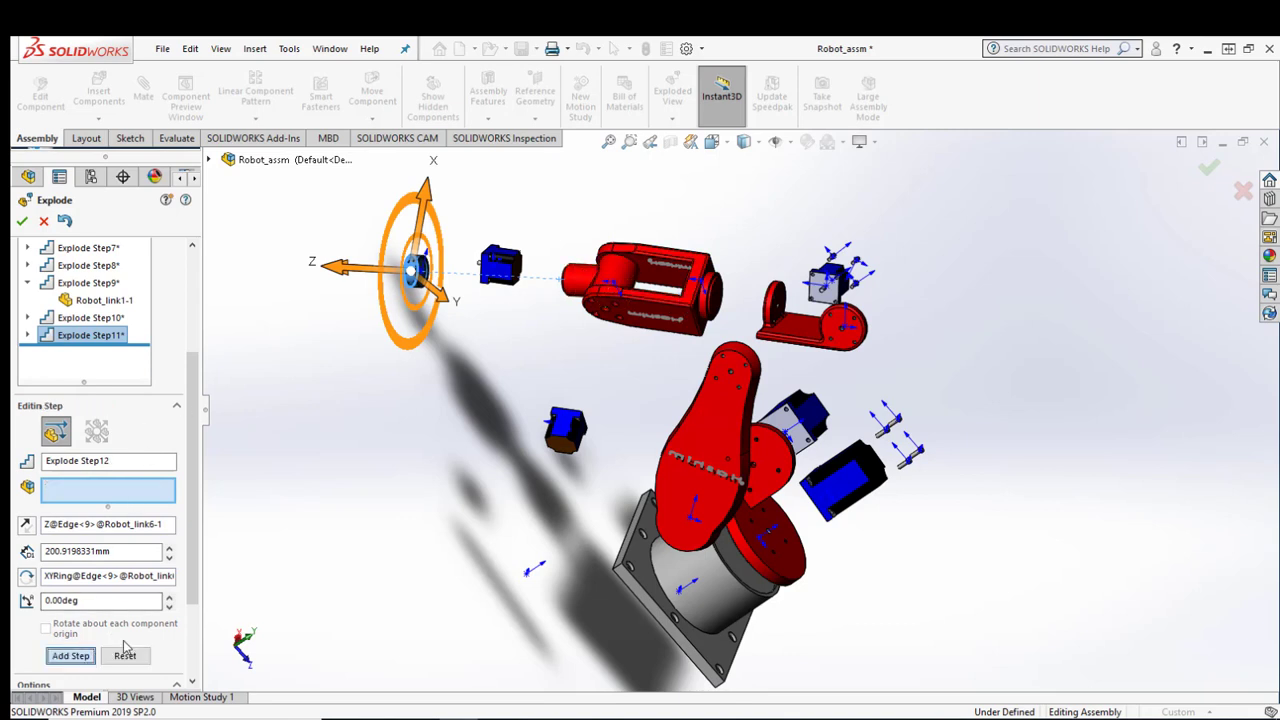
Move Robot_link5-1 43.10 mm with a -72° twist as Step12 and close Explode
{"action": "left_click", "coordinate": [587, 284]}
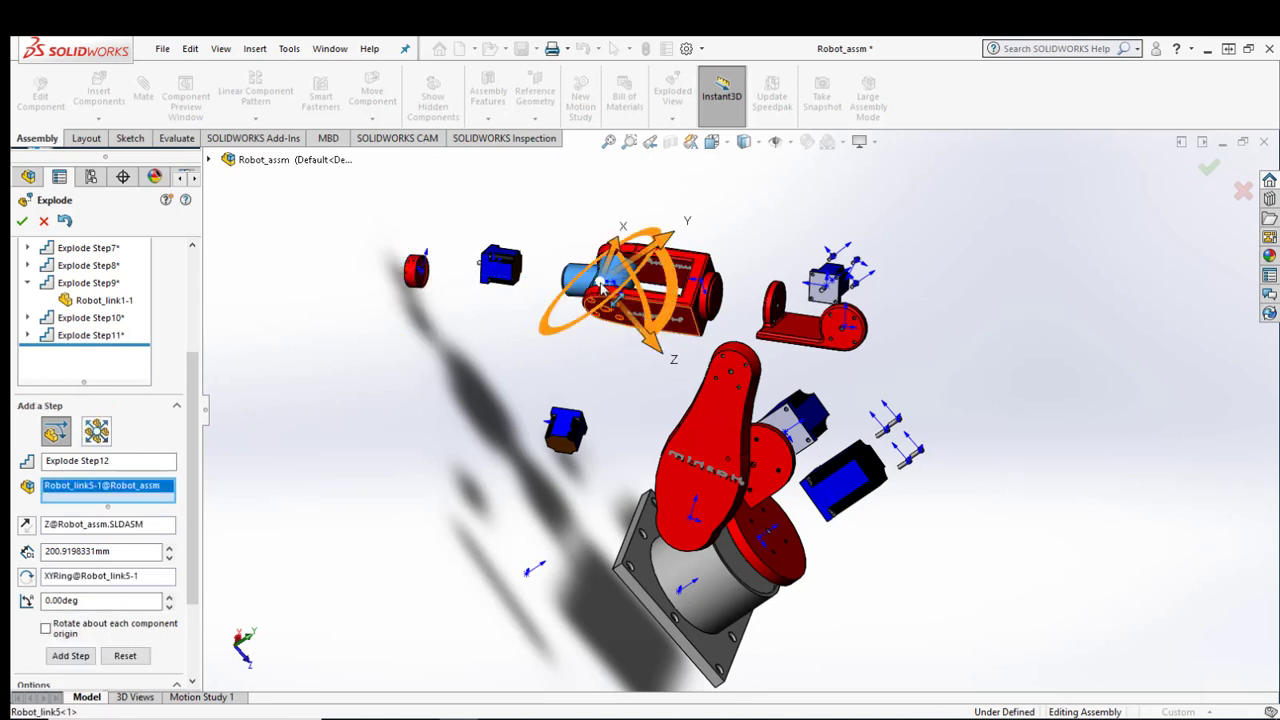
{"action": "left_click_drag", "start_coordinate": [602, 285], "coordinate": [497, 282]}
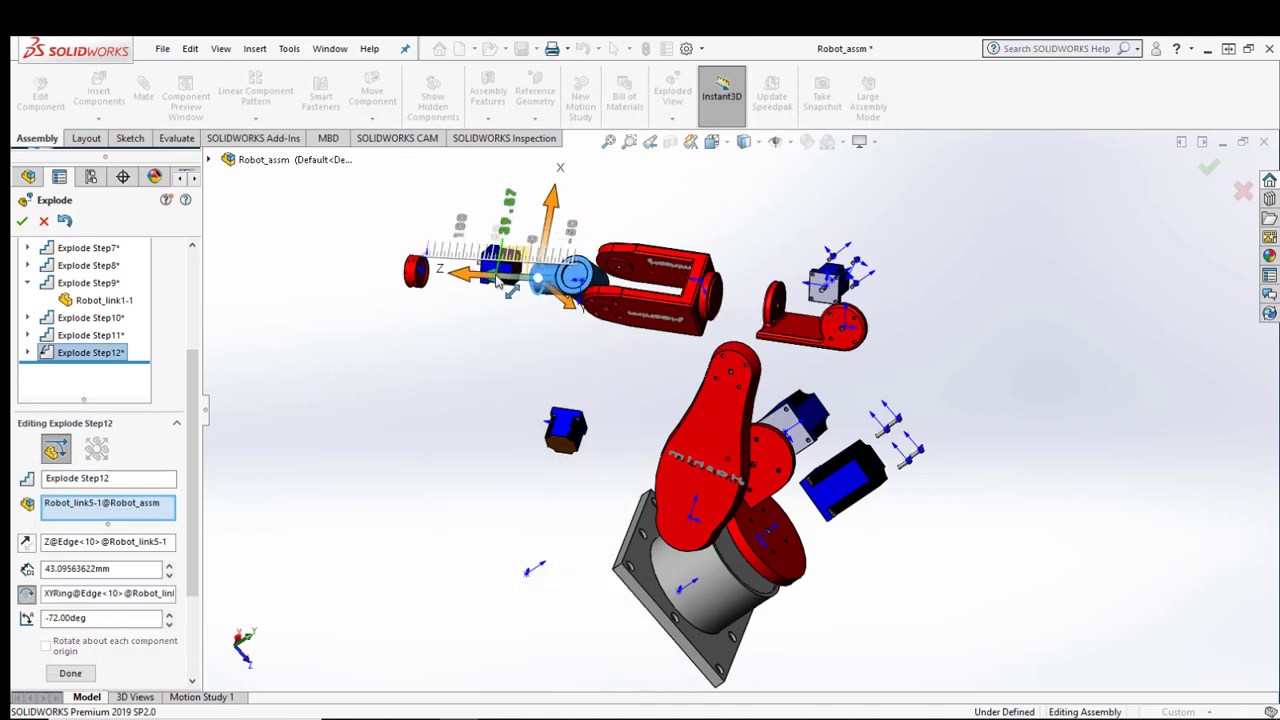
{"action": "left_click", "coordinate": [377, 605]}
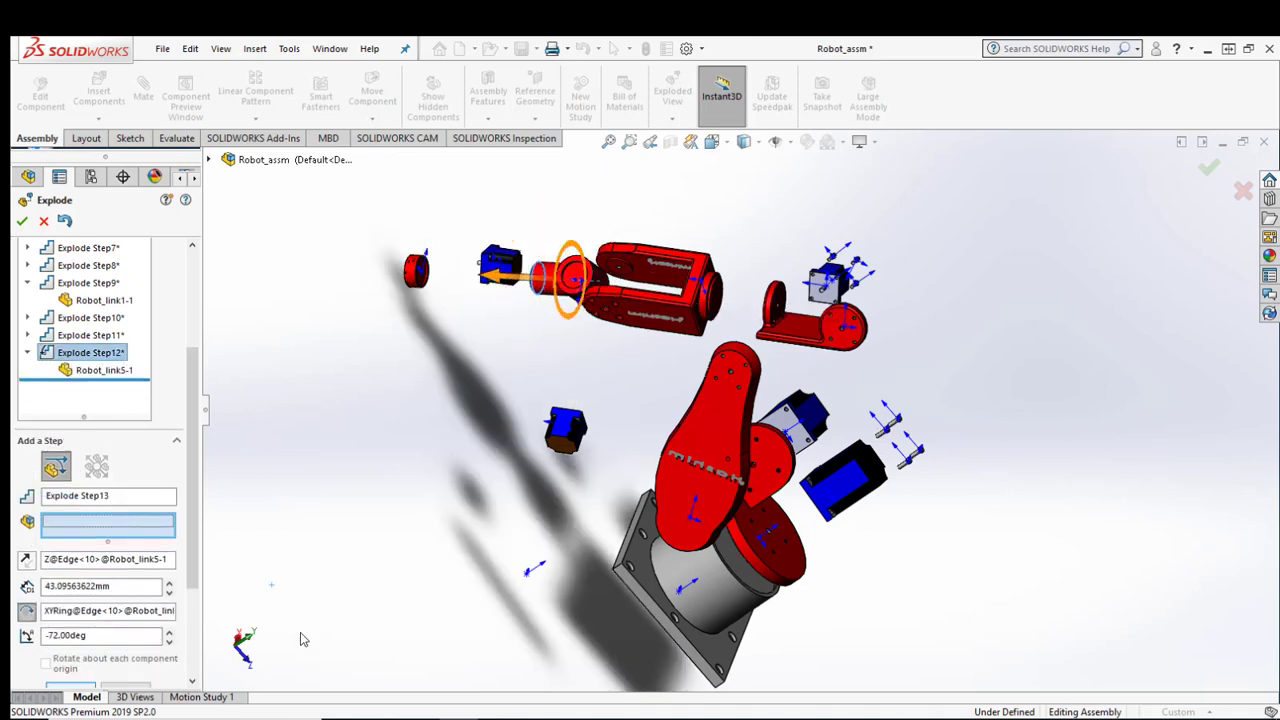
{"action": "left_click", "coordinate": [22, 222]}
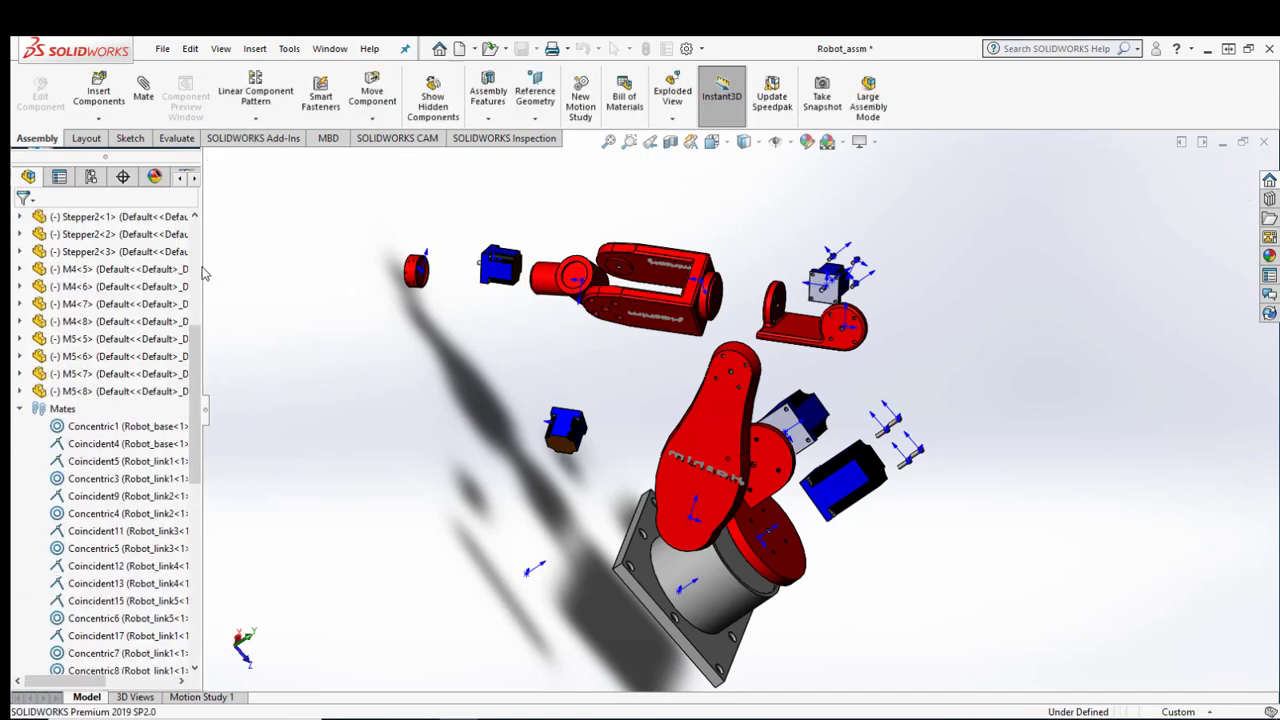
Find Exploded View1 under the Default configuration and collapse the arm
{"action": "left_click", "coordinate": [90, 178]}
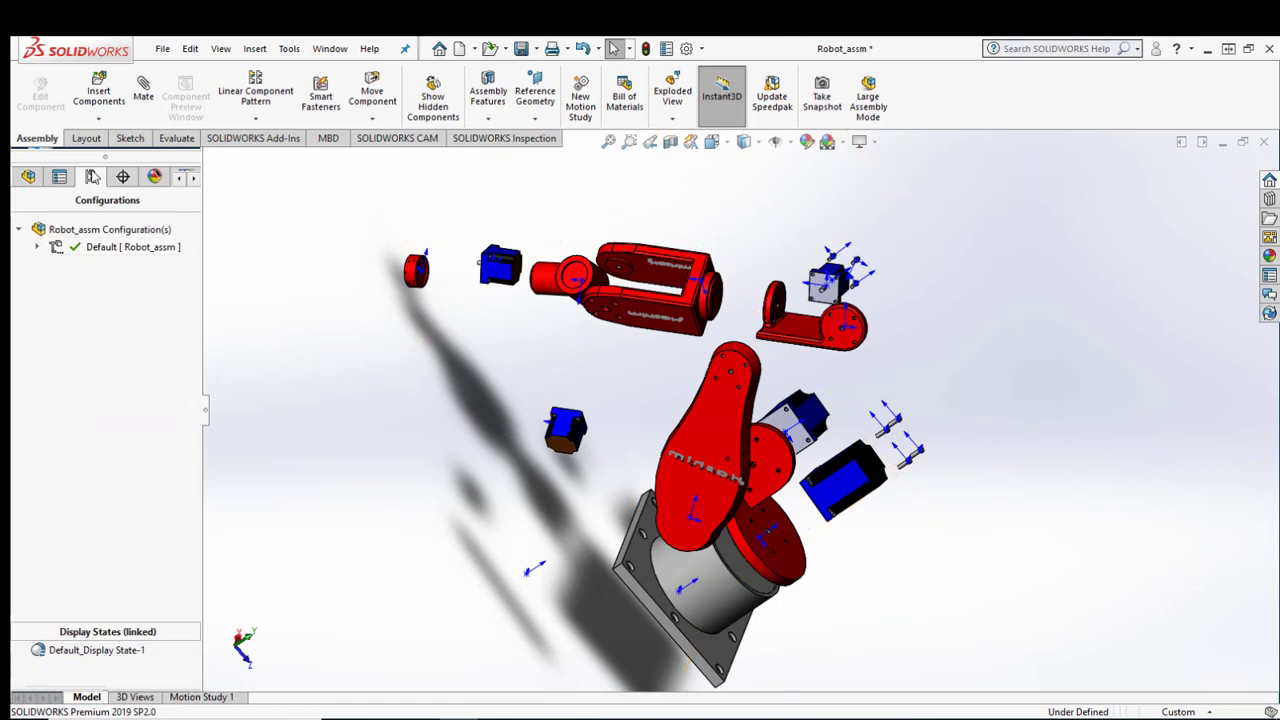
{"action": "left_click", "coordinate": [57, 252]}
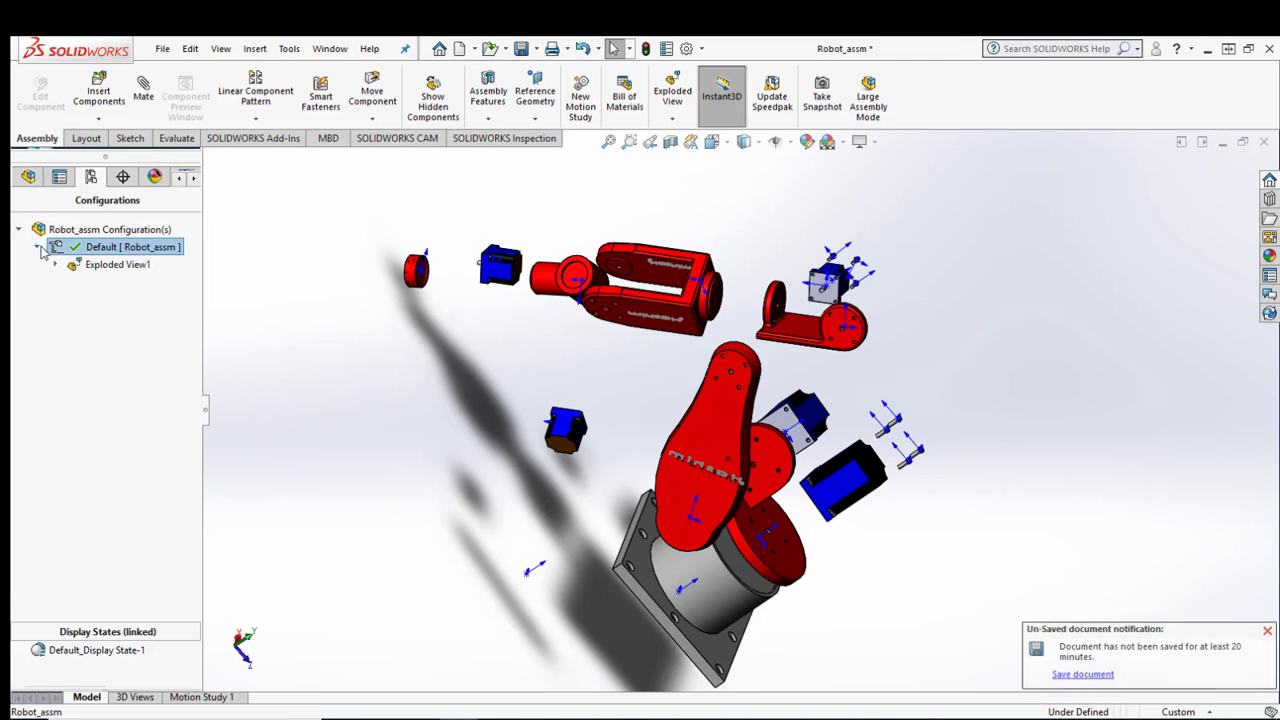
{"action": "left_click", "coordinate": [100, 266]}
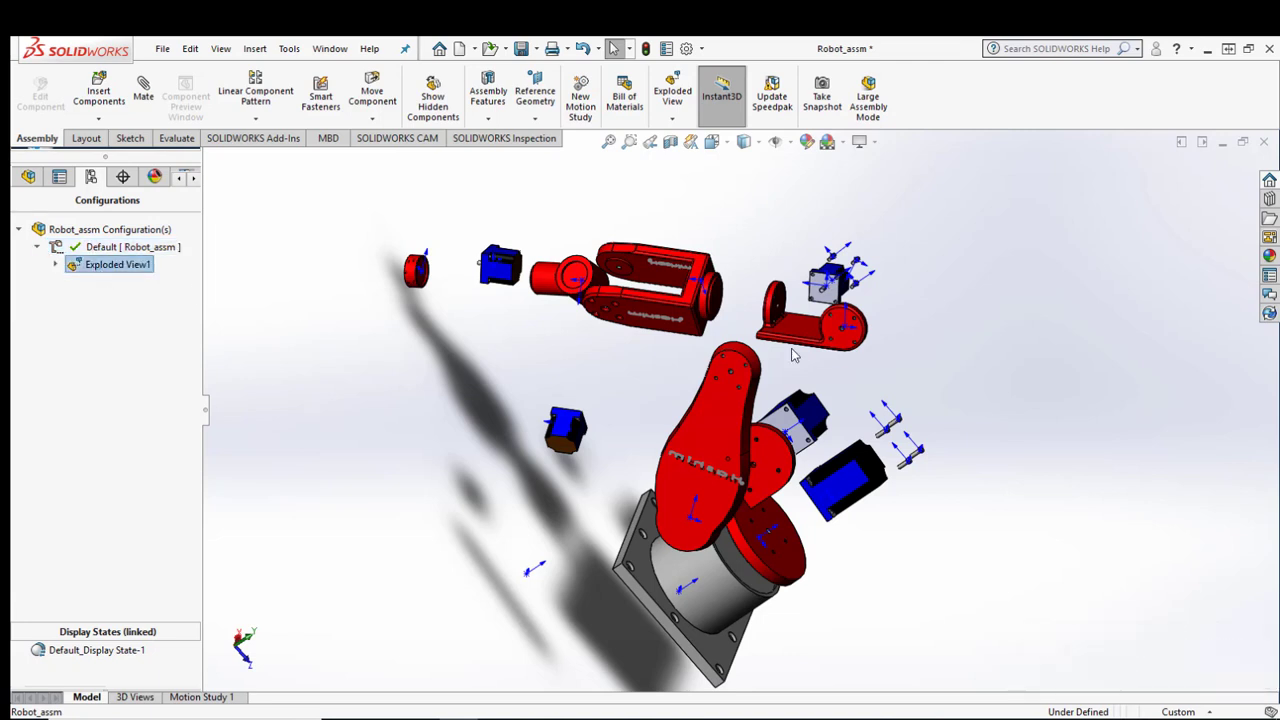
{"action": "double_click", "coordinate": [117, 265]}
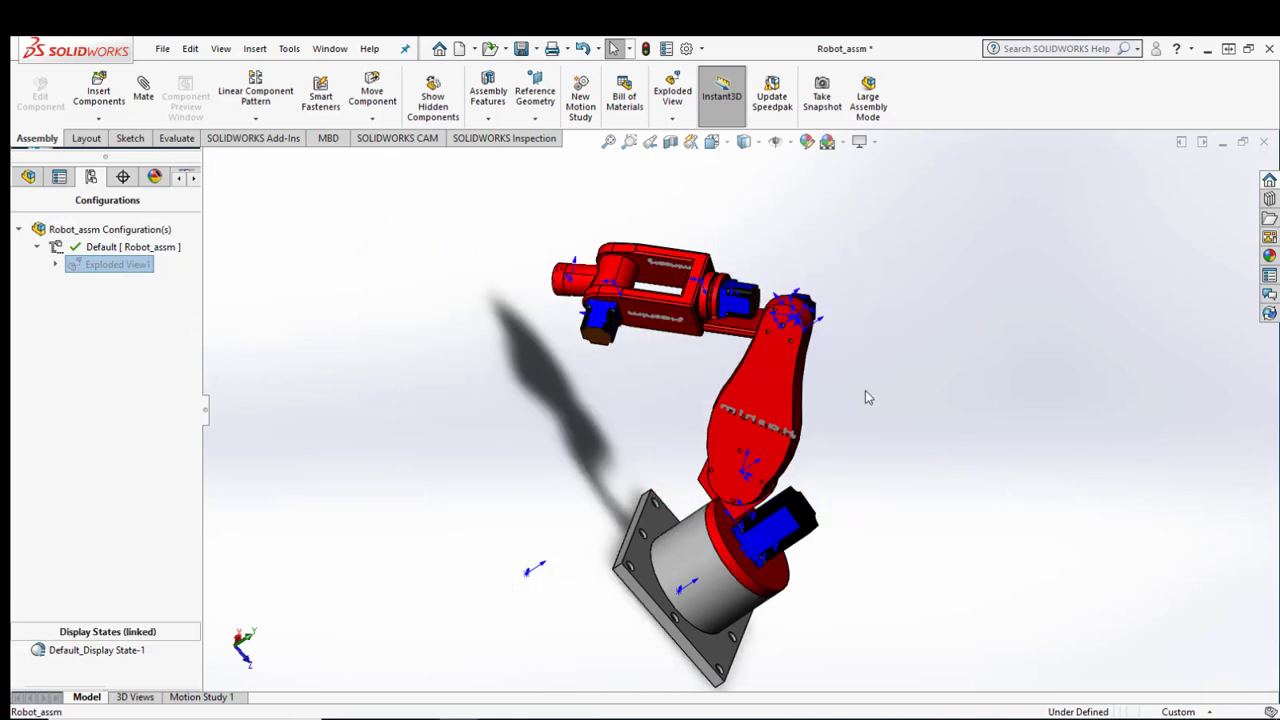
Re-explode the arm to review it, then collapse it back and rotate the assembled model
{"action": "middle_click_drag", "start_coordinate": [868, 397], "coordinate": [733, 394]}
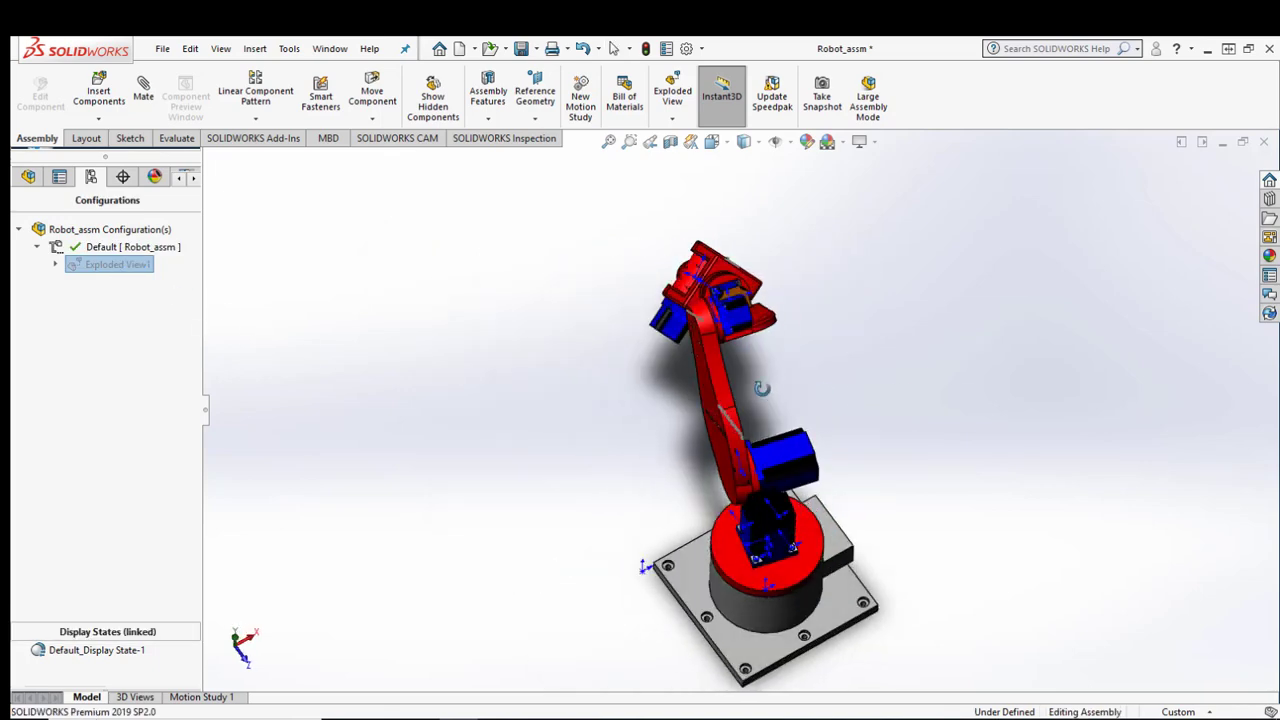
{"action": "double_click", "coordinate": [118, 265]}
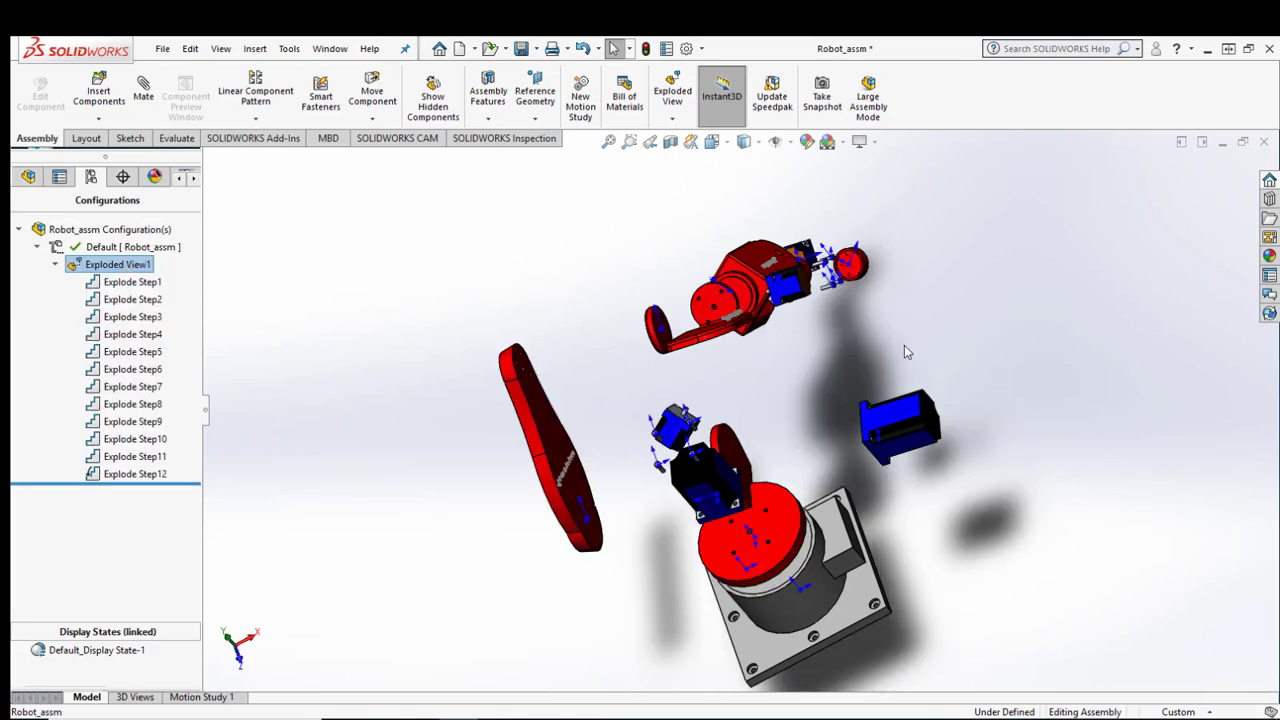
{"action": "mouse_move", "coordinate": [903, 352]}
{"action": "middle_mouse_down"}
{"action": "mouse_move", "coordinate": [904, 303]}
{"action": "mouse_move", "coordinate": [343, 256]}
{"action": "middle_mouse_up"}
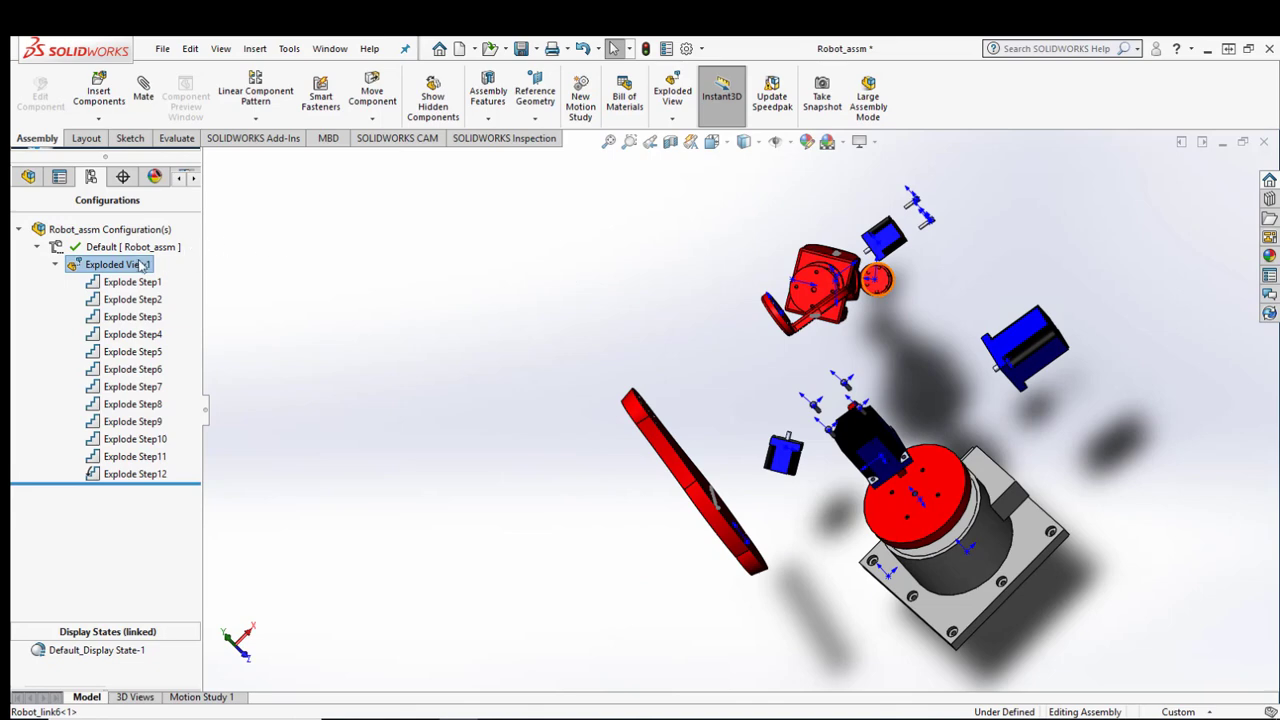
{"action": "double_click", "coordinate": [118, 265]}
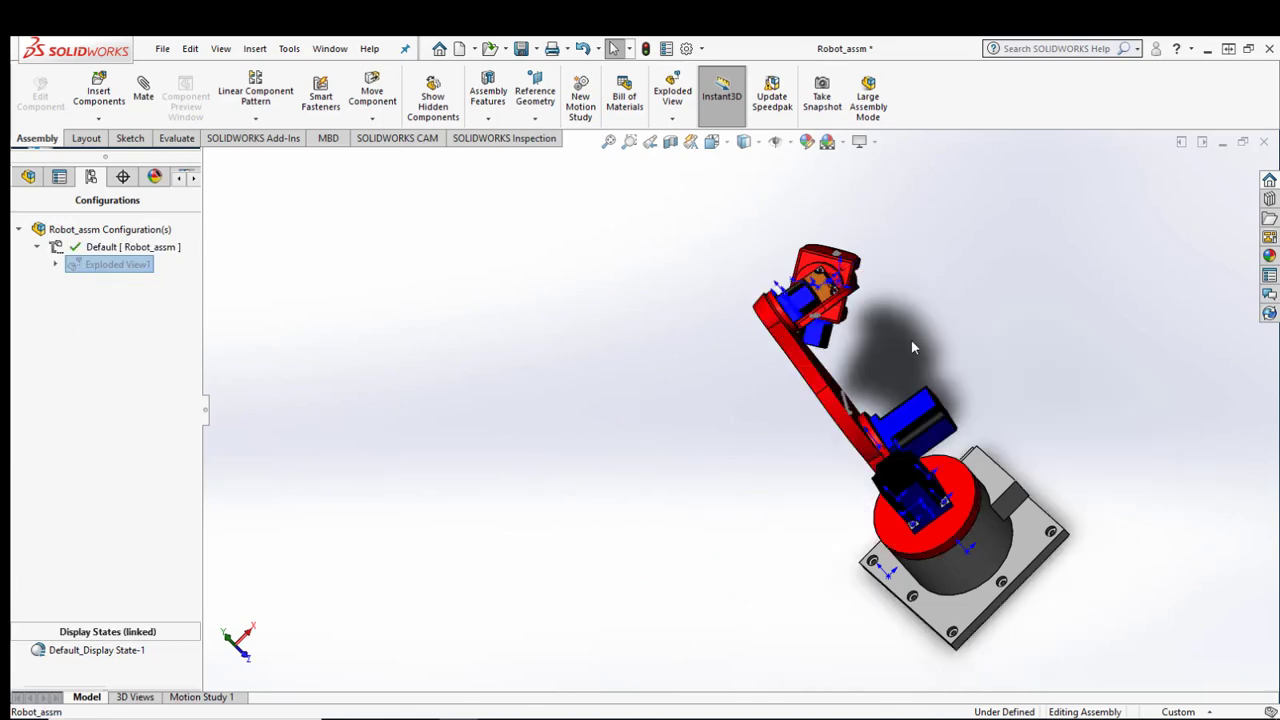
{"action": "mouse_move", "coordinate": [911, 347]}
{"action": "middle_mouse_down"}
{"action": "mouse_move", "coordinate": [855, 425]}
{"action": "mouse_move", "coordinate": [946, 358]}
{"action": "mouse_move", "coordinate": [811, 443]}
{"action": "mouse_move", "coordinate": [812, 420]}
{"action": "mouse_move", "coordinate": [893, 380]}
{"action": "middle_mouse_up"}
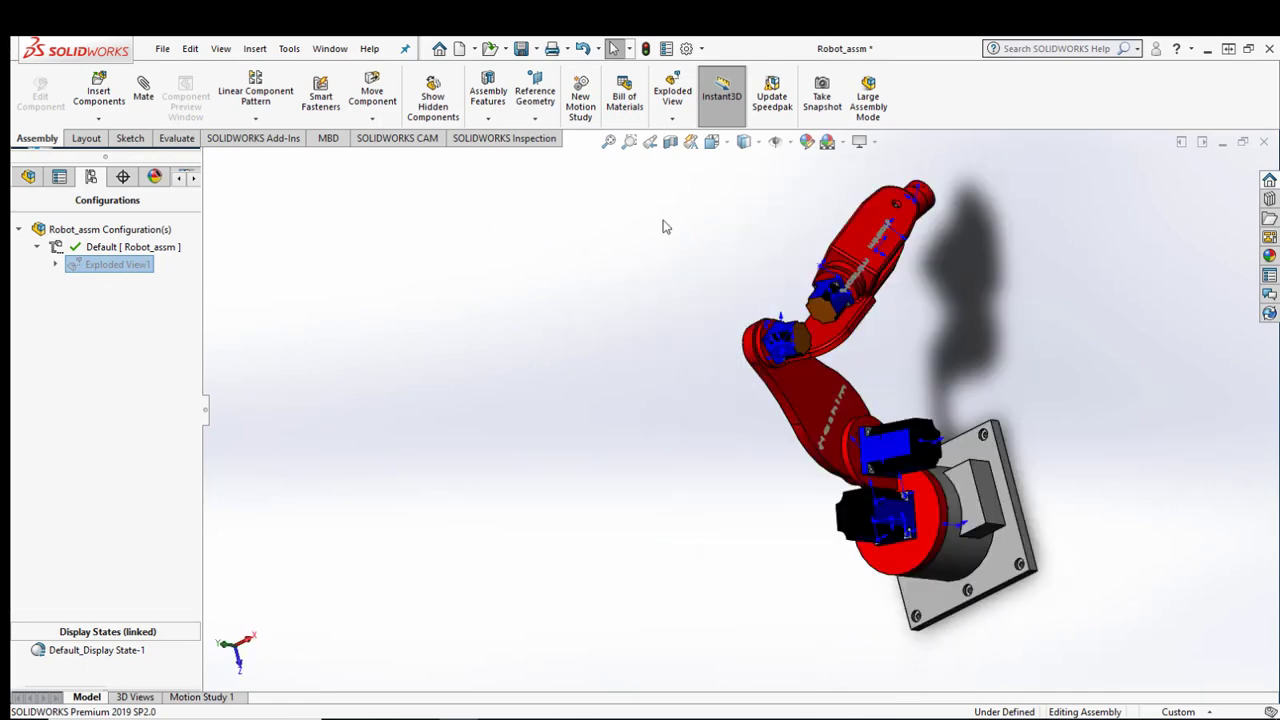
{"action": "left_click", "coordinate": [164, 47]}
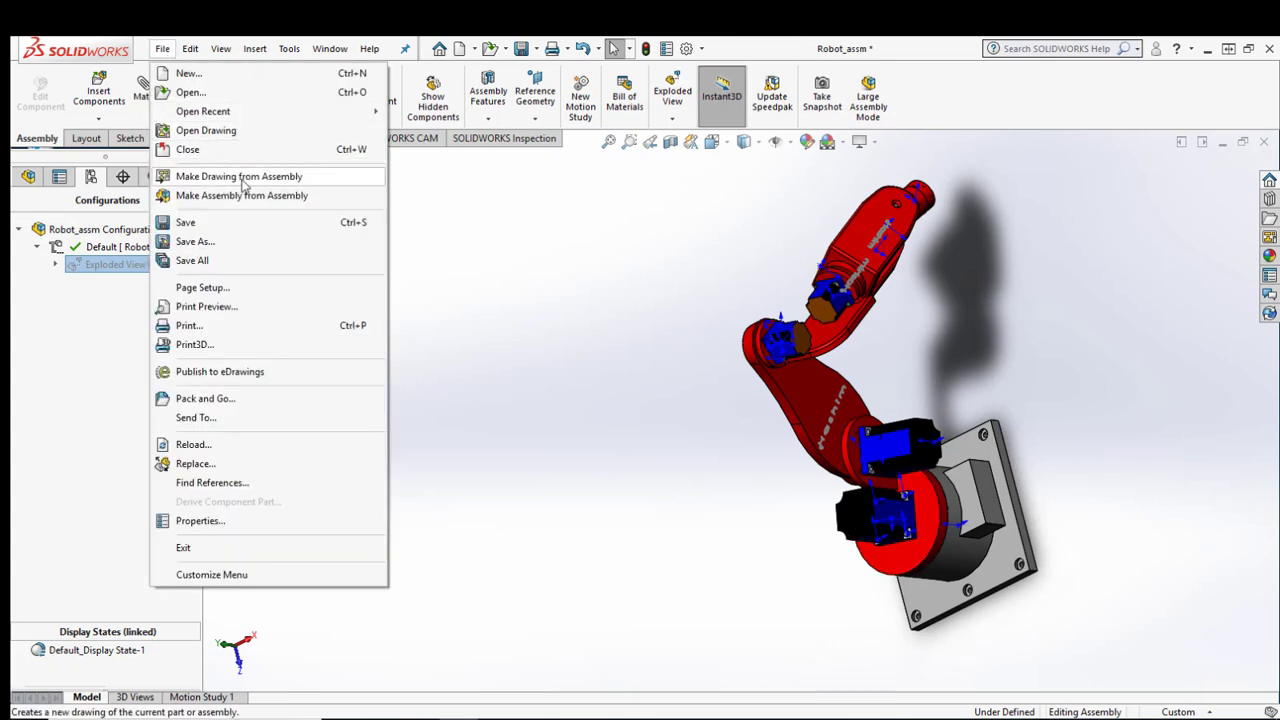
Make a new drawing from the Robot_assm assembly using the 'draw' template
{"action": "left_click", "coordinate": [239, 176]}
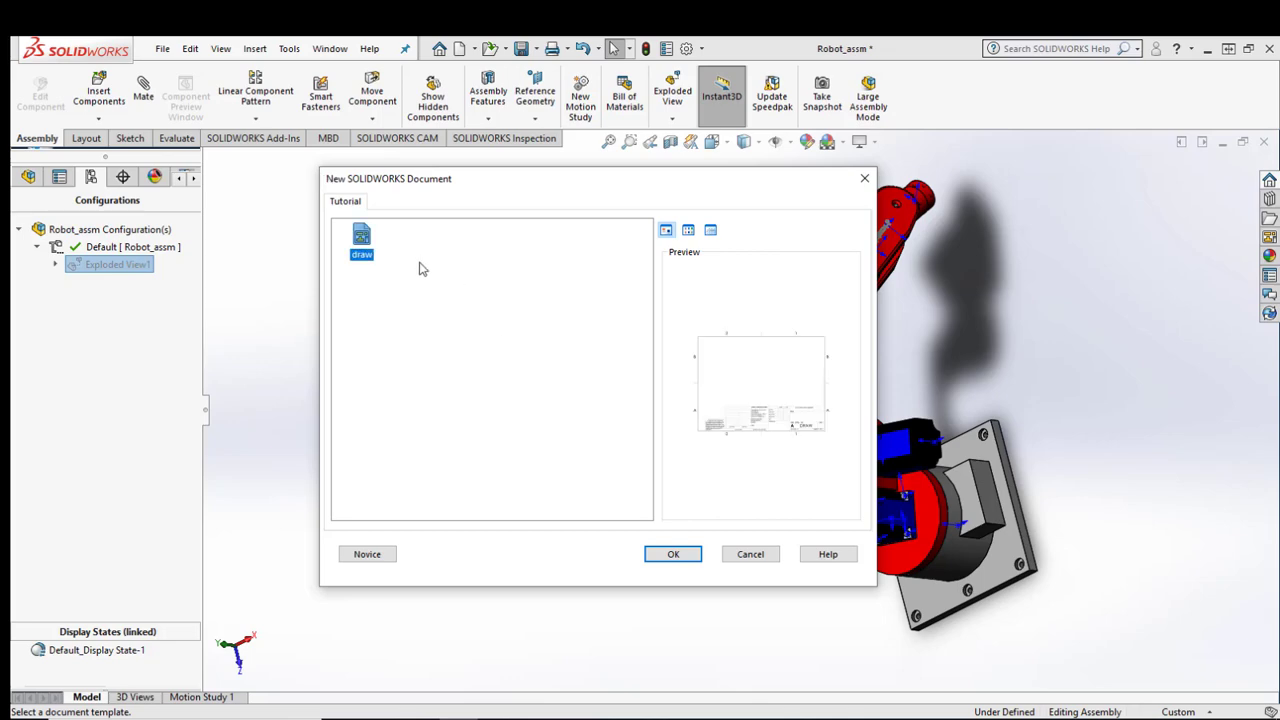
{"action": "left_click", "coordinate": [673, 555]}
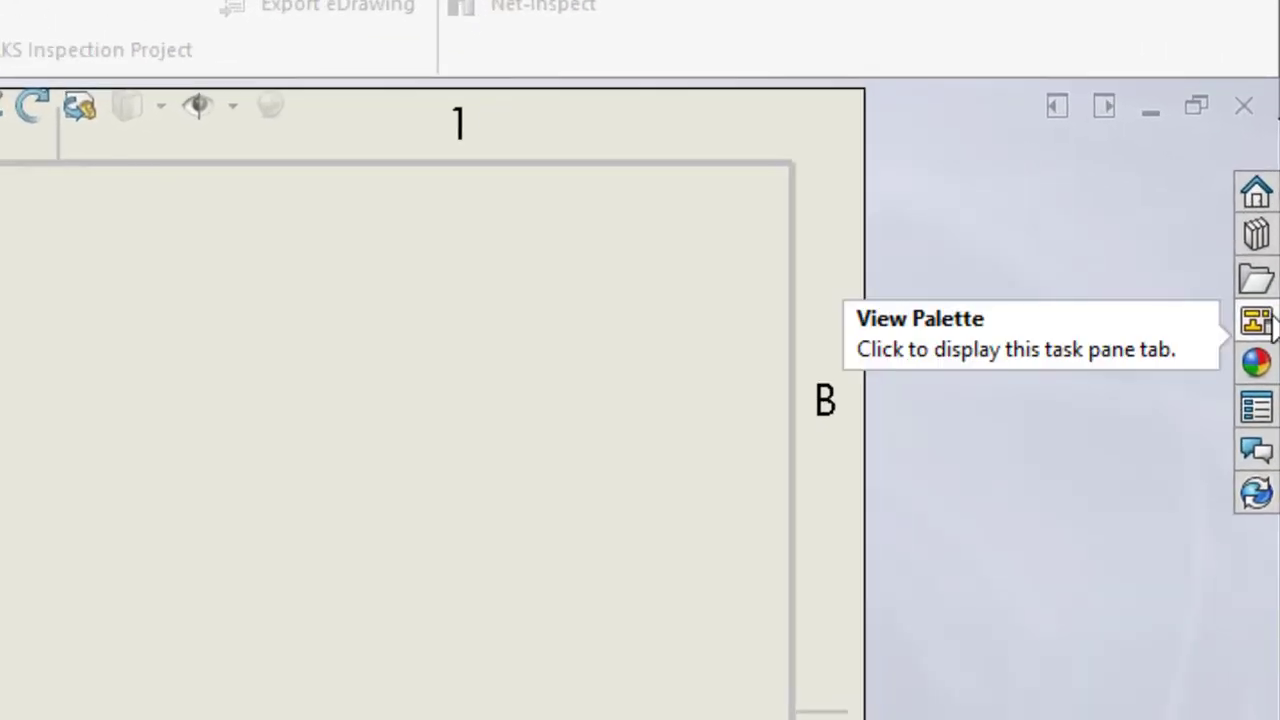
Place the Isometric robot view on the sheet, Shaded With Edges, at custom scale 1:5
{"action": "left_click", "coordinate": [1268, 320]}
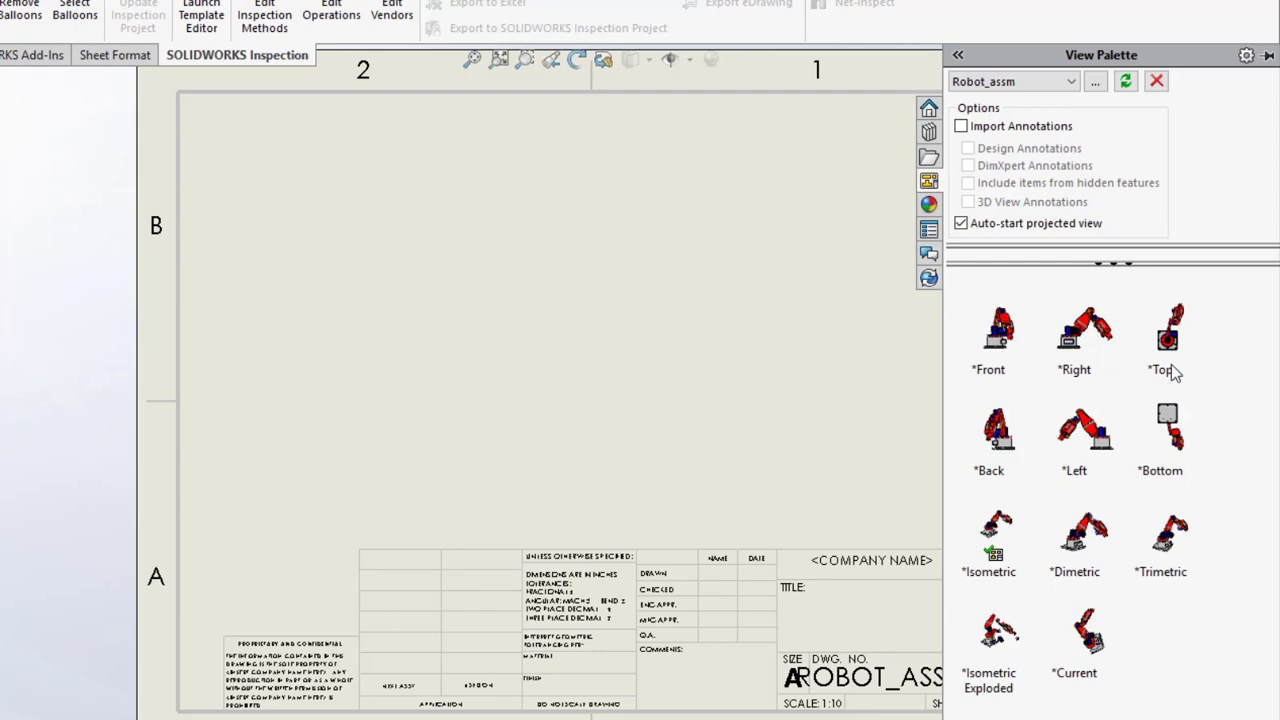
{"action": "left_click_drag", "start_coordinate": [997, 540], "coordinate": [340, 425]}
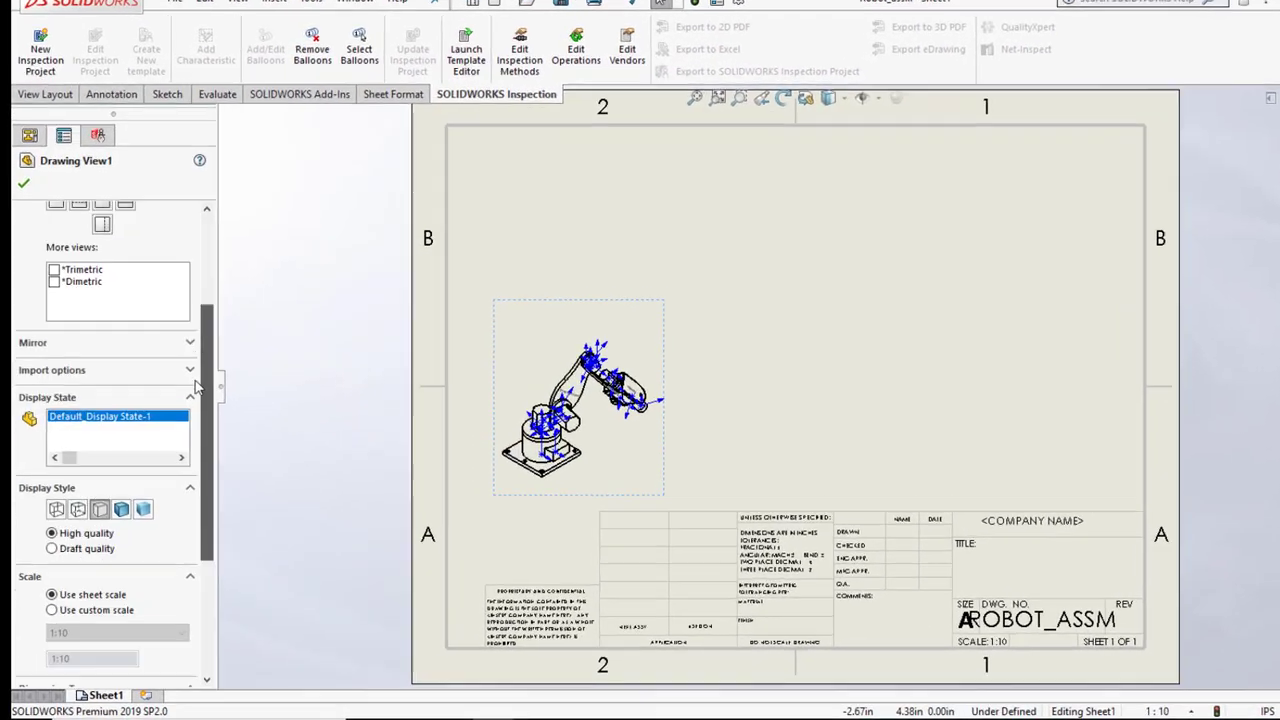
{"action": "scroll", "coordinate": [192, 400], "scroll_direction": "down", "scroll_amount": 5}
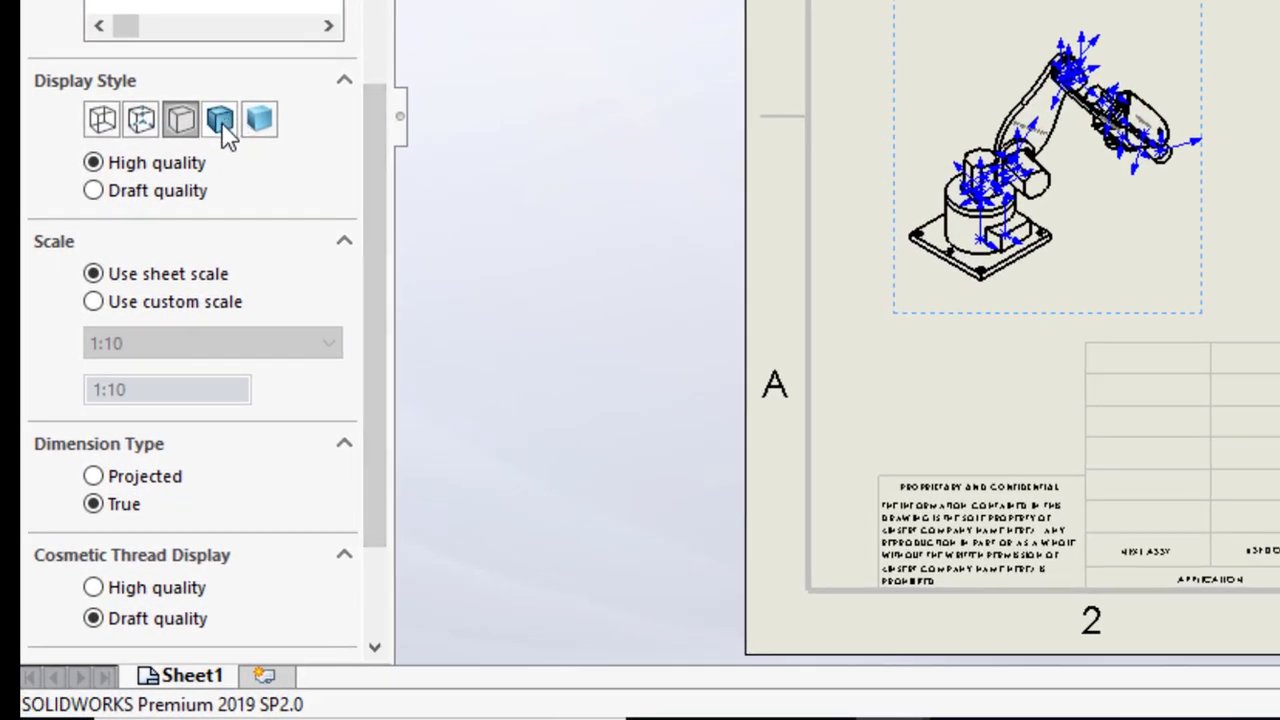
{"action": "left_click", "coordinate": [222, 122]}
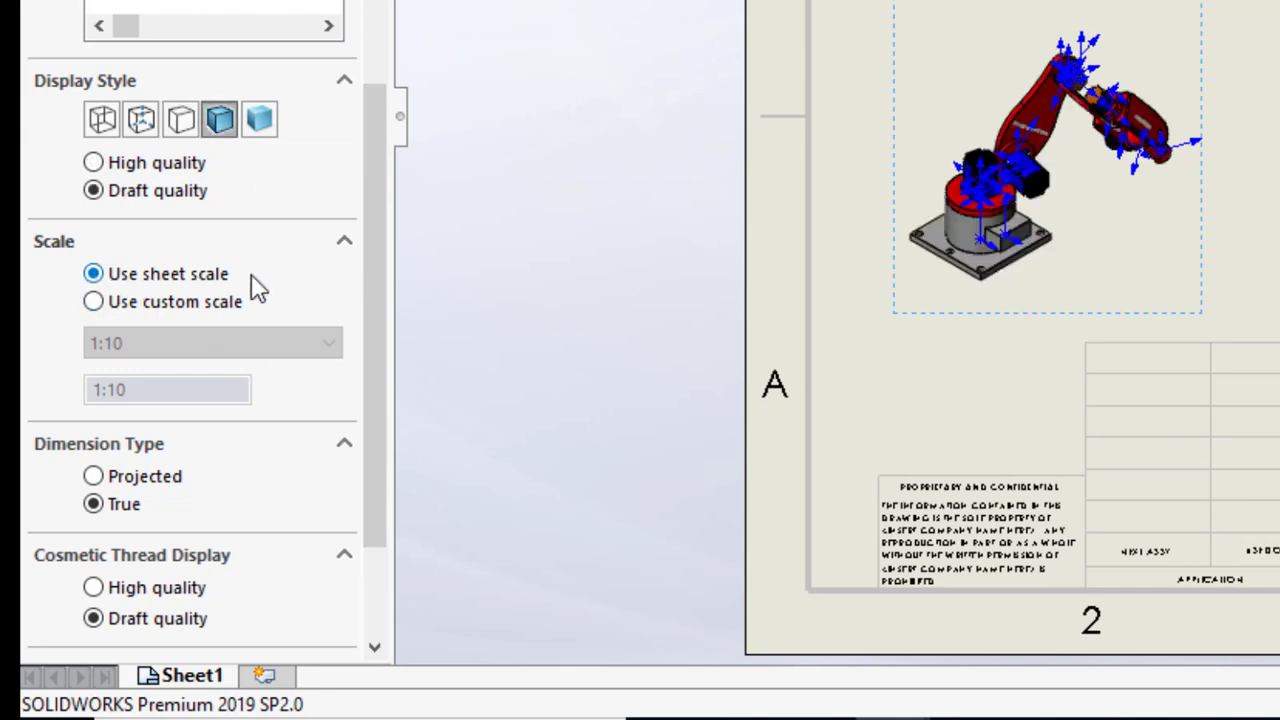
{"action": "left_click", "coordinate": [124, 302]}
{"action": "left_click", "coordinate": [266, 345]}
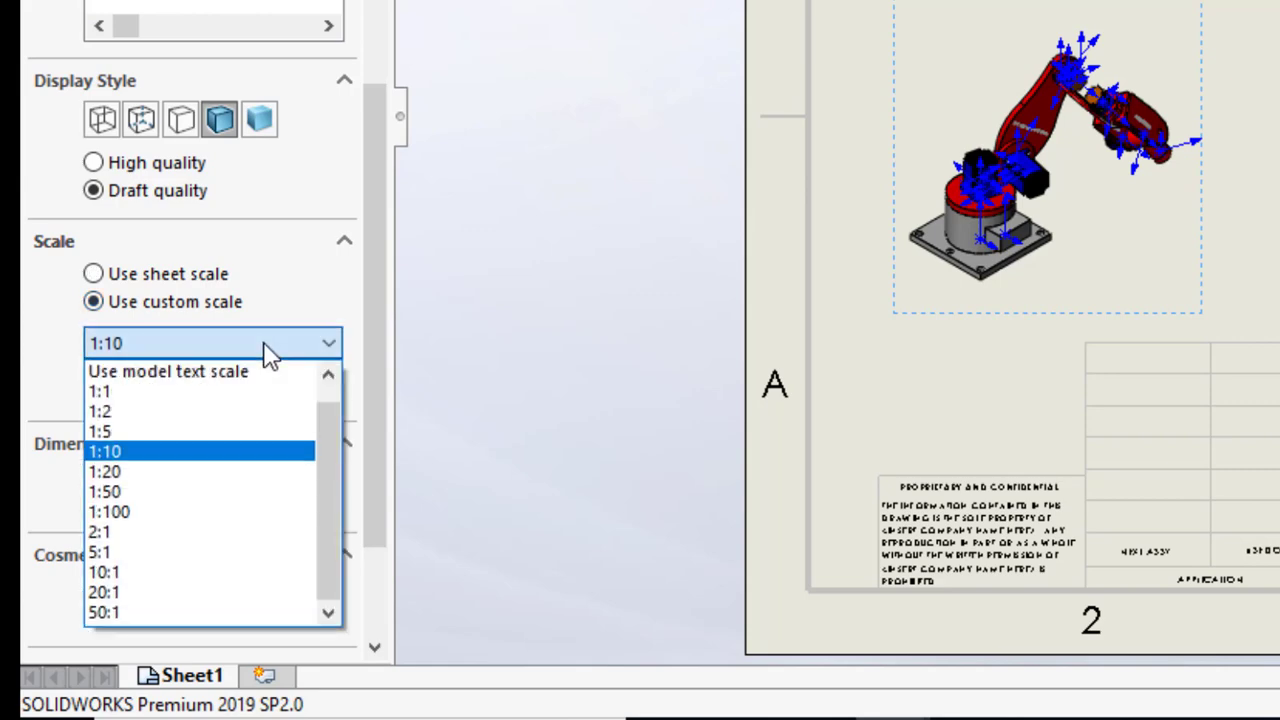
{"action": "left_click", "coordinate": [231, 432]}
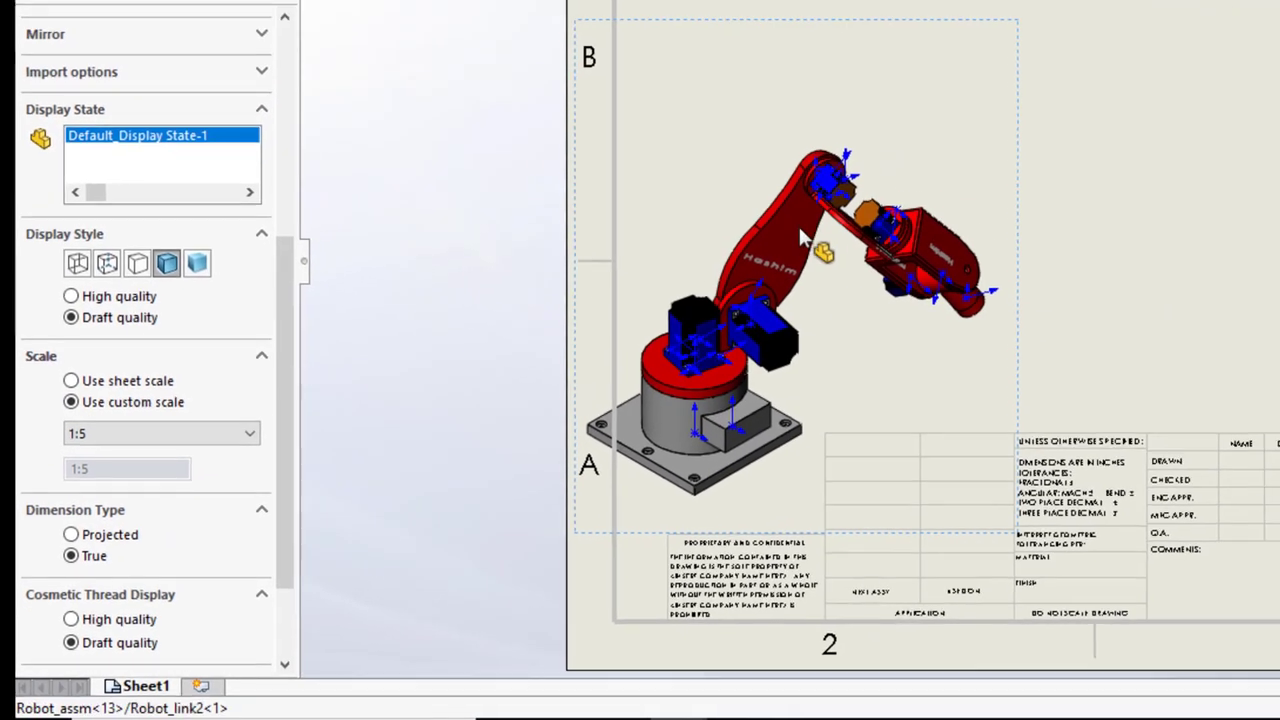
{"action": "left_click", "coordinate": [800, 237]}
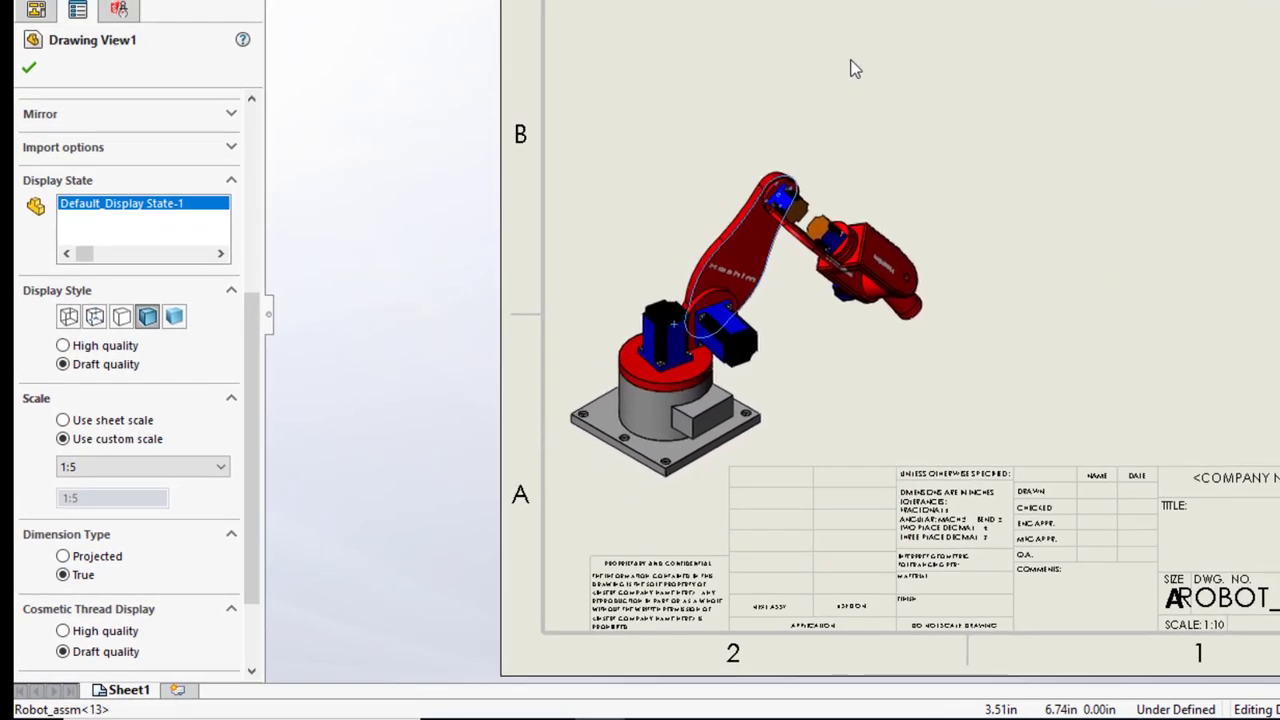
{"action": "left_click", "coordinate": [30, 70]}
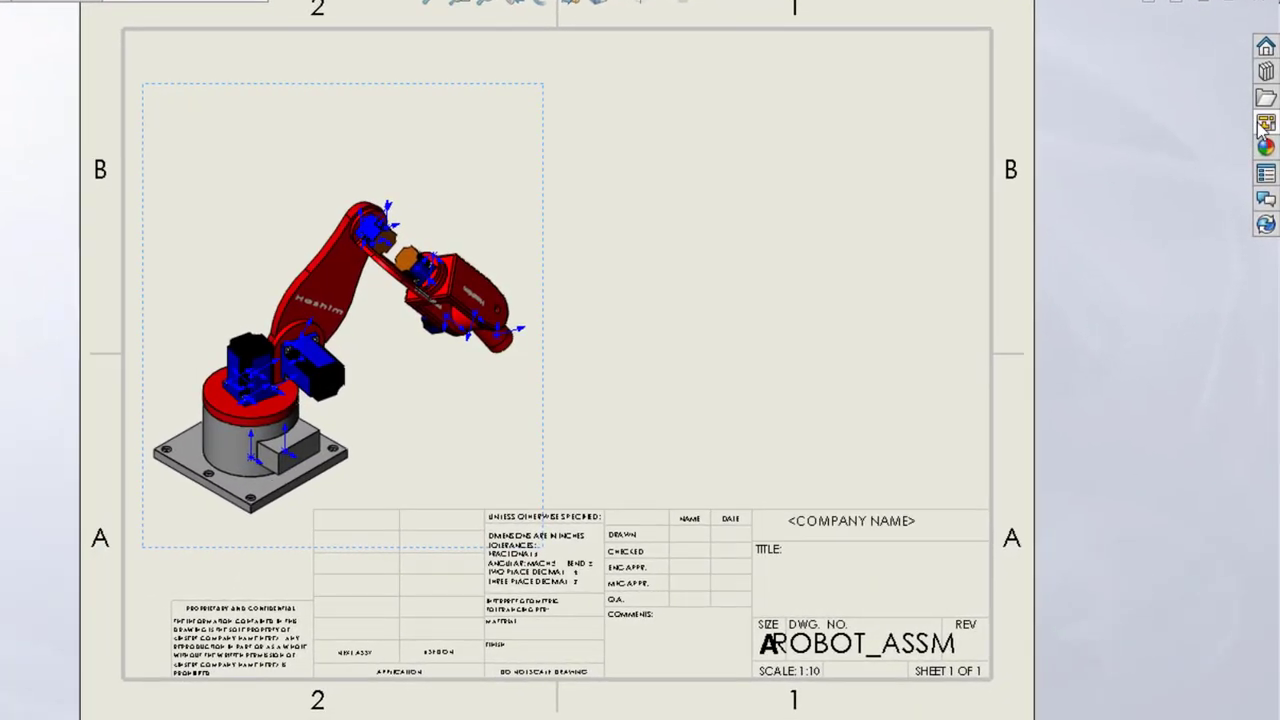
Add the Right view near the sheet's top and the Back view on its right side
{"action": "left_click", "coordinate": [1269, 232]}
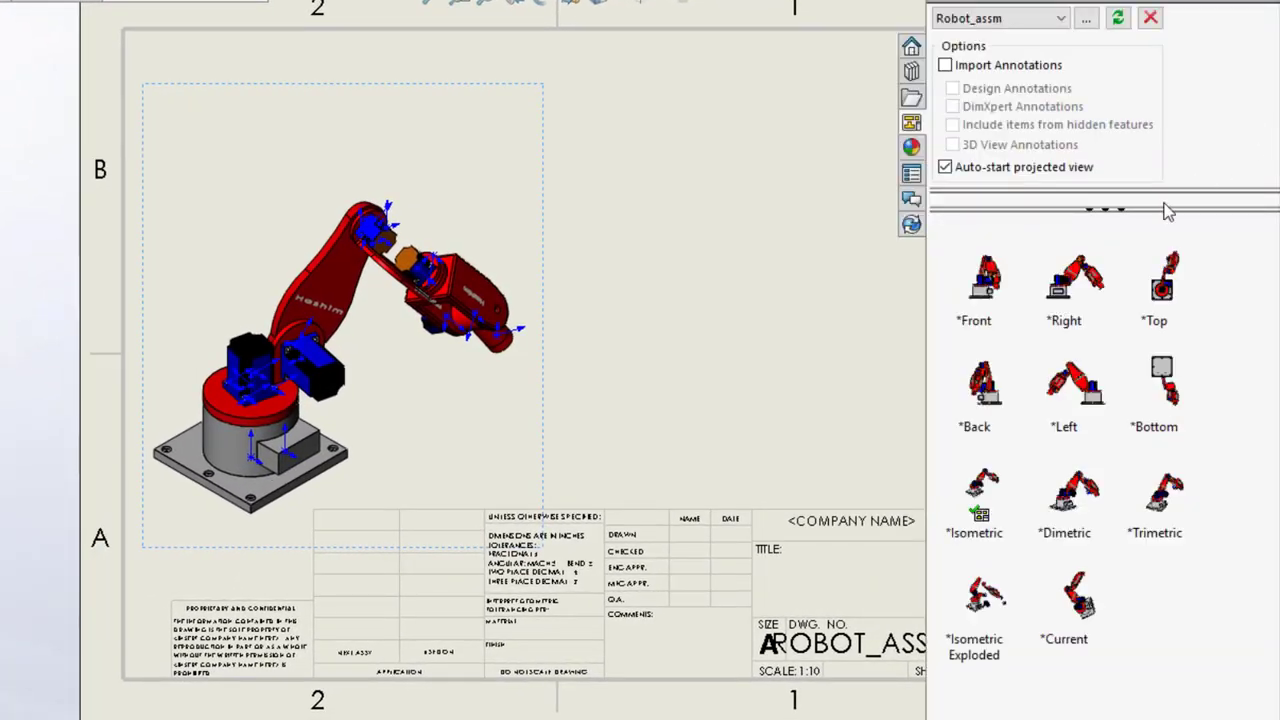
{"action": "left_click_drag", "start_coordinate": [1090, 287], "coordinate": [648, 122]}
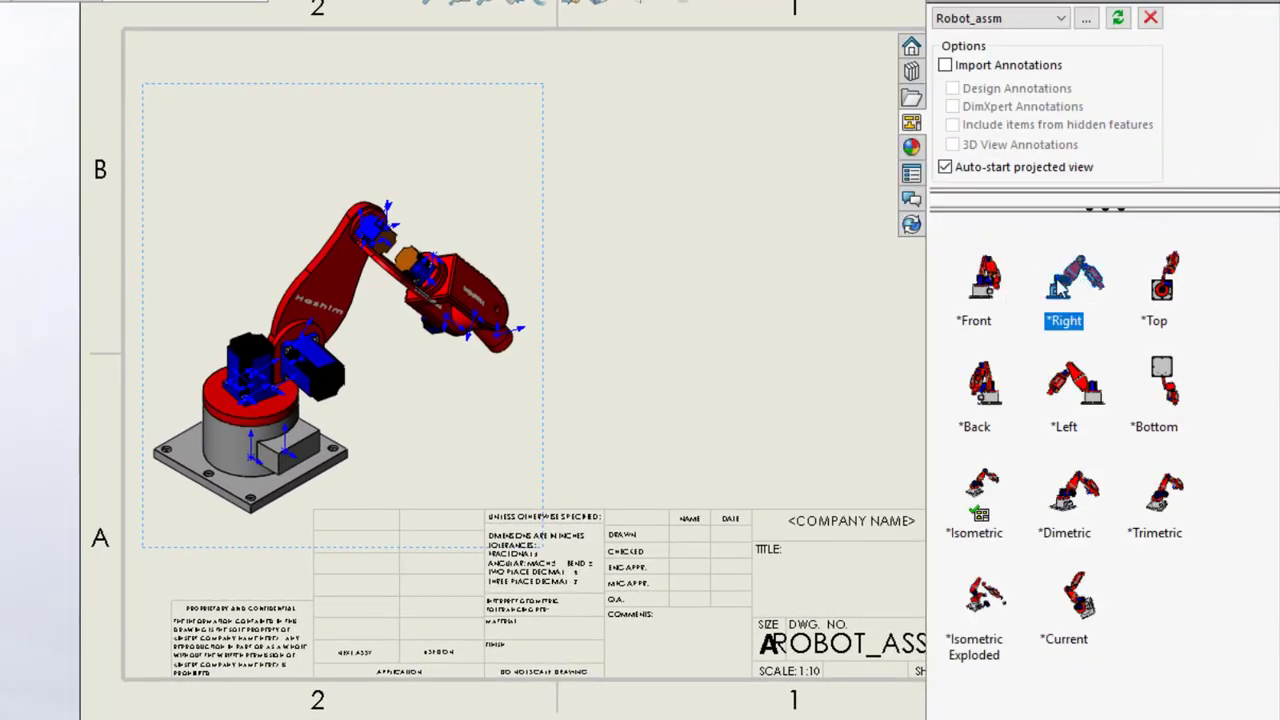
{"action": "left_click", "coordinate": [1103, 400]}
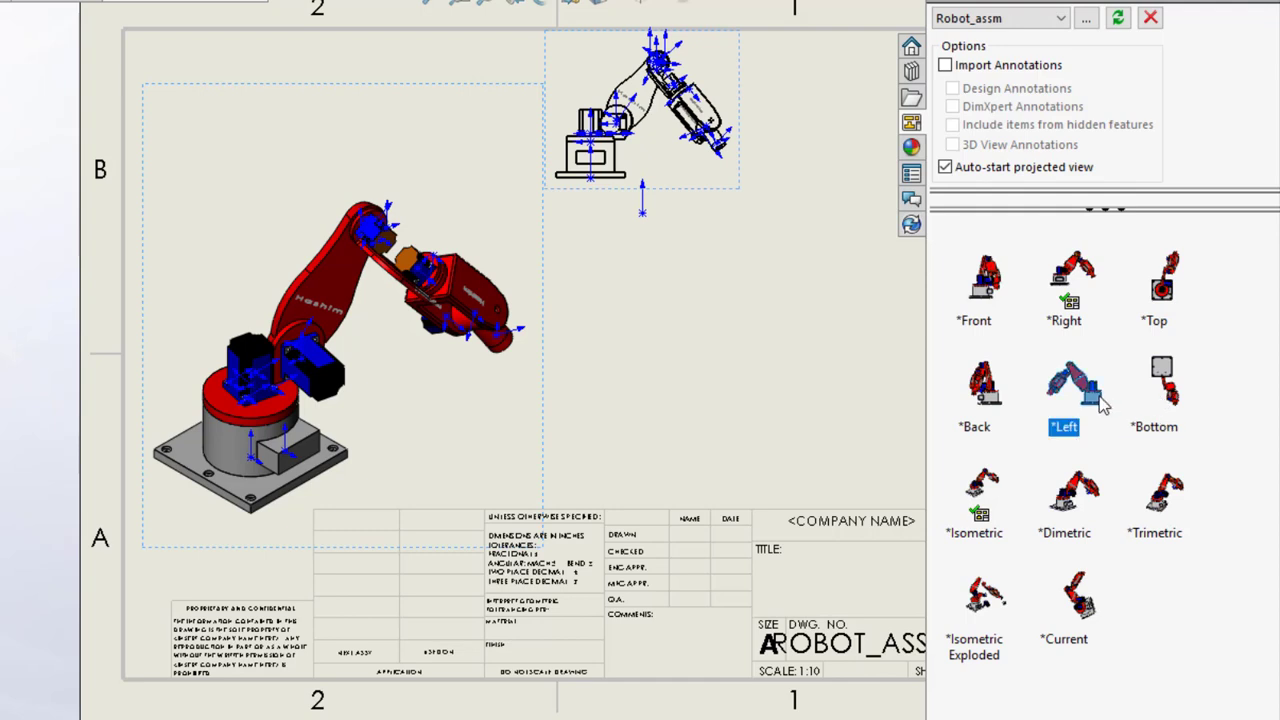
{"action": "left_click", "coordinate": [997, 413]}
{"action": "mouse_move", "coordinate": [815, 378]}
{"action": "left_mouse_down"}
{"action": "mouse_move", "coordinate": [851, 415]}
{"action": "mouse_move", "coordinate": [838, 360]}
{"action": "left_mouse_up"}
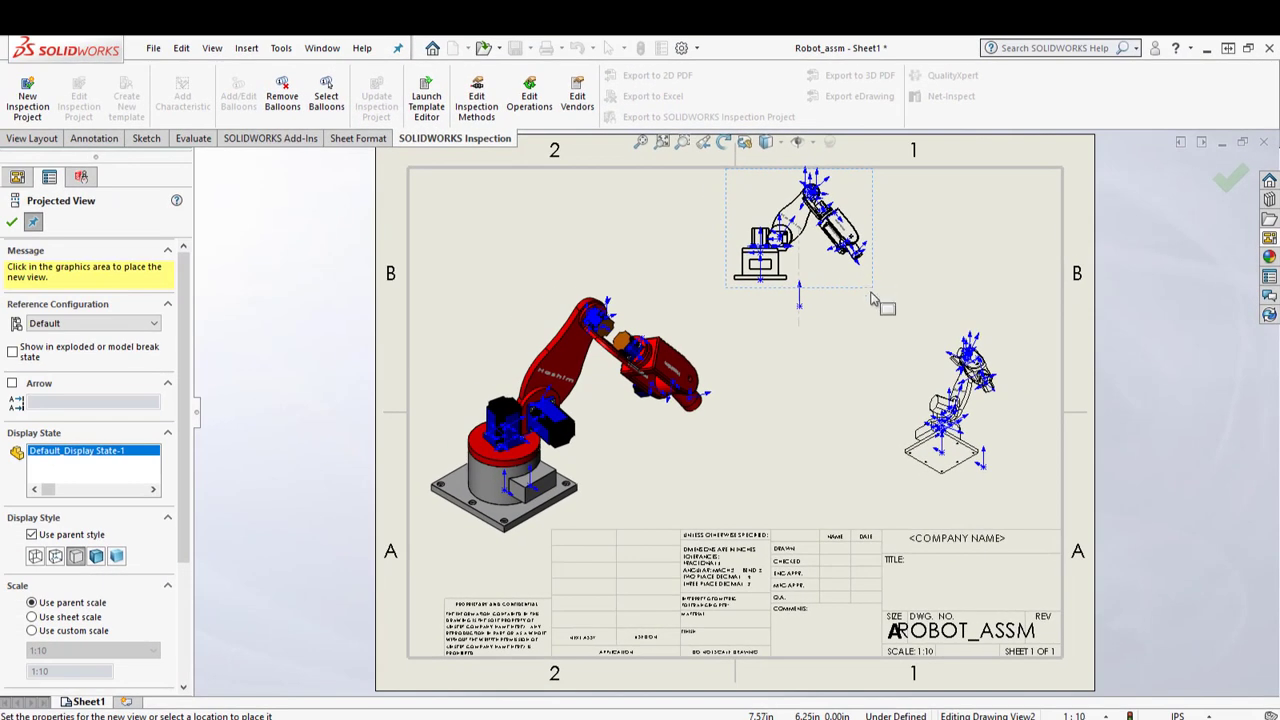
Shade the Right view with edges and stop the Back view inheriting the shaded style
{"action": "key", "text": "Escape"}
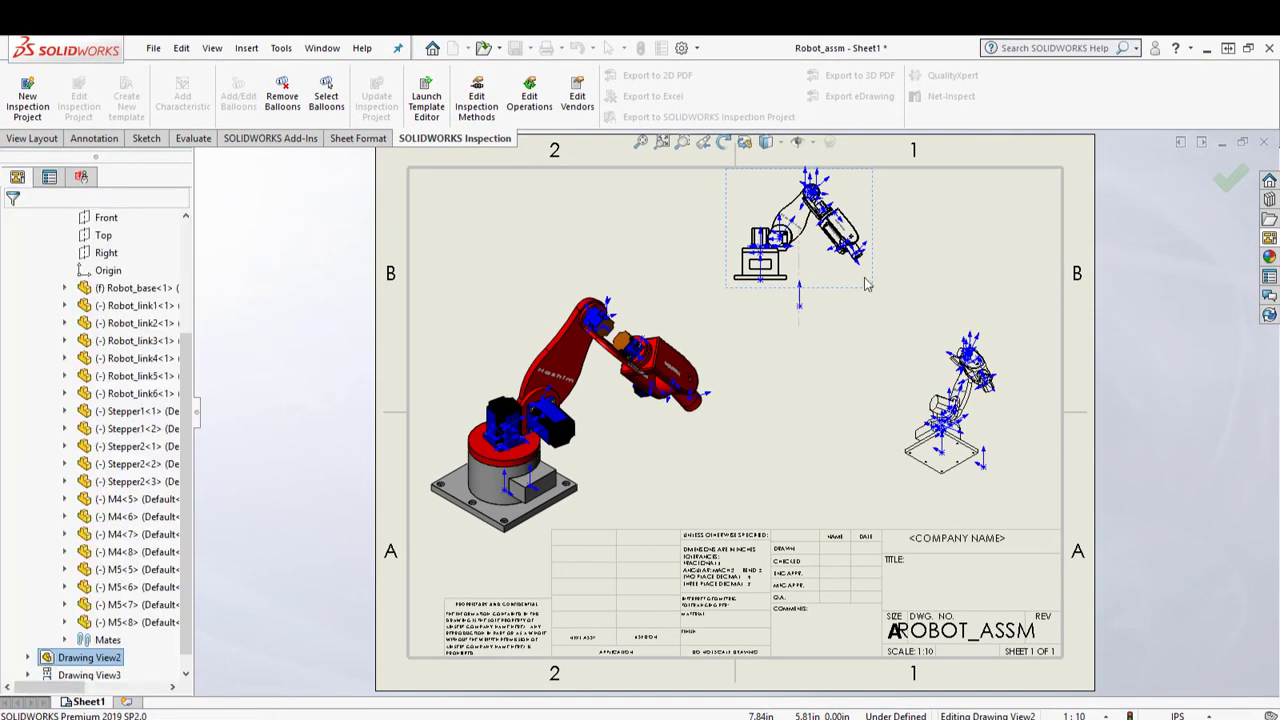
{"action": "left_click", "coordinate": [575, 345]}
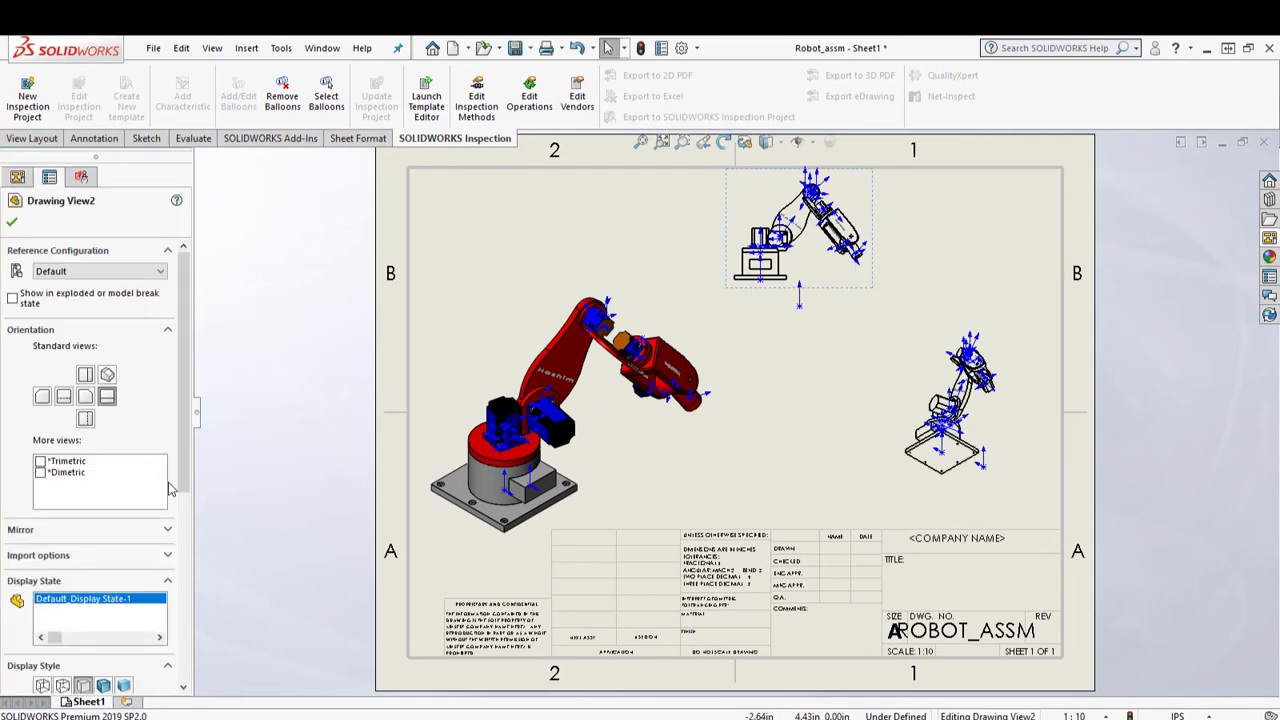
{"action": "left_click_drag", "start_coordinate": [185, 487], "coordinate": [188, 647]}
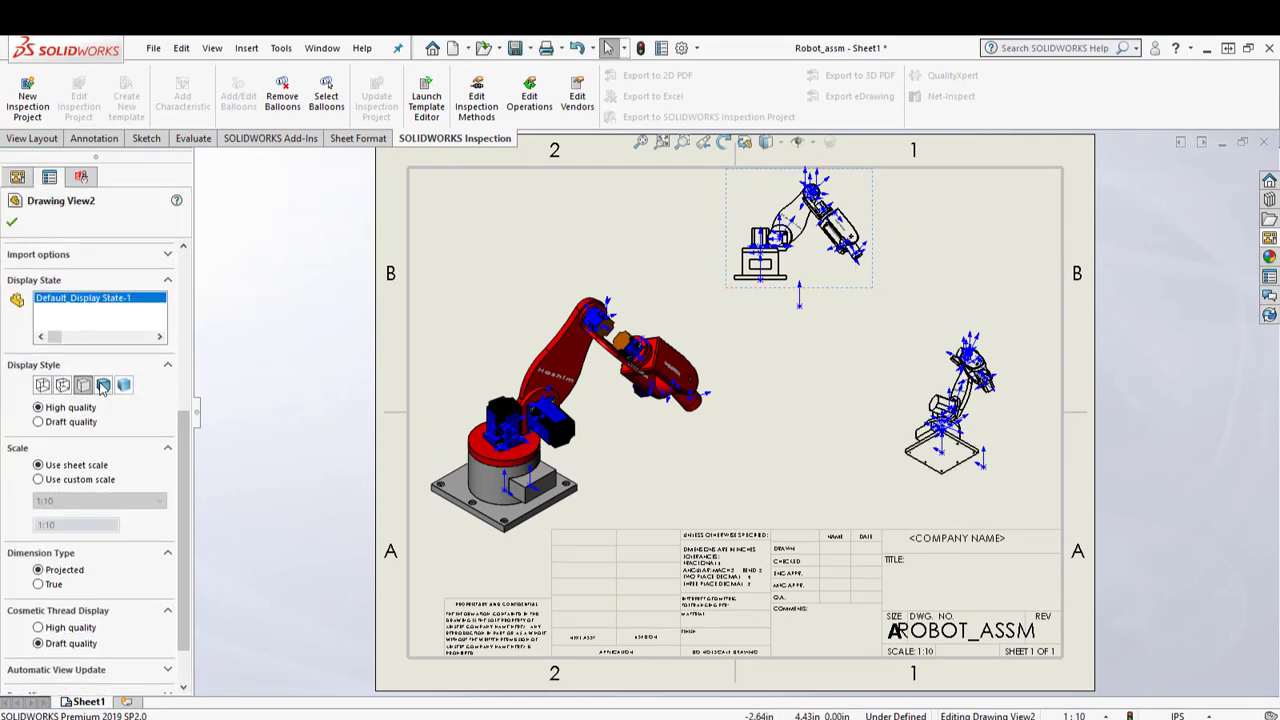
{"action": "left_click", "coordinate": [104, 386]}
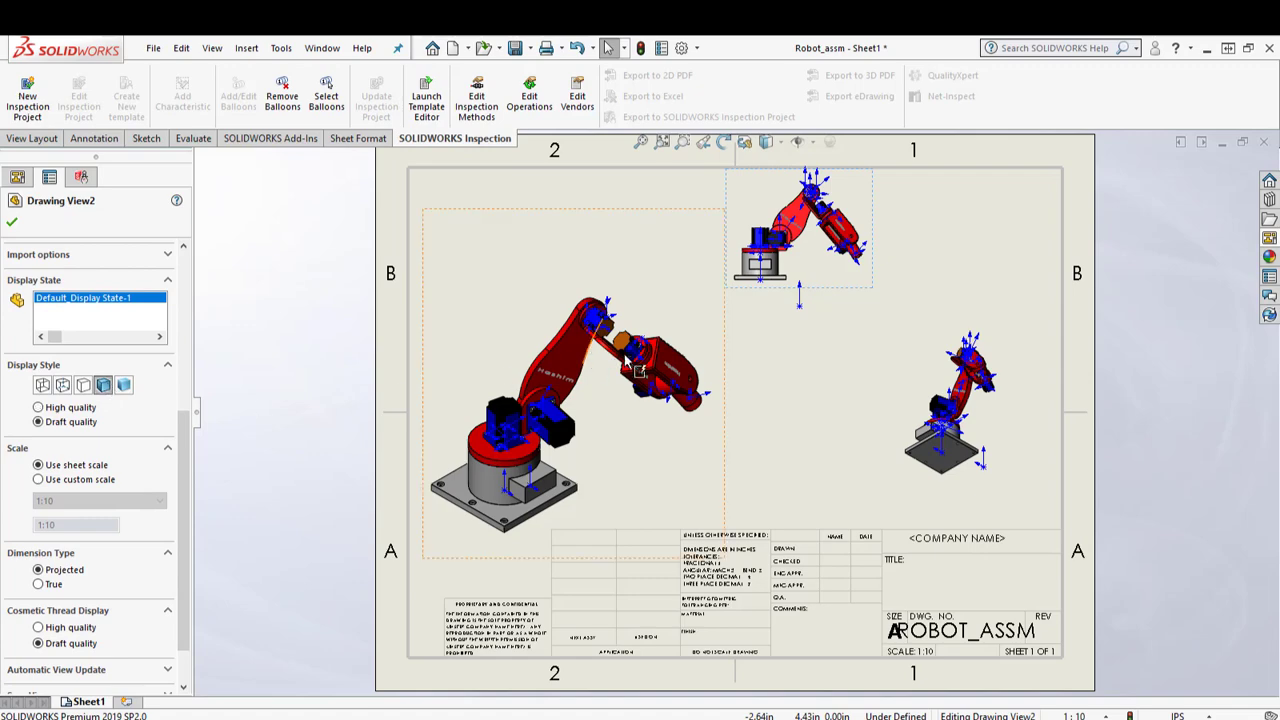
{"action": "left_click", "coordinate": [996, 254]}
{"action": "left_click", "coordinate": [985, 400]}
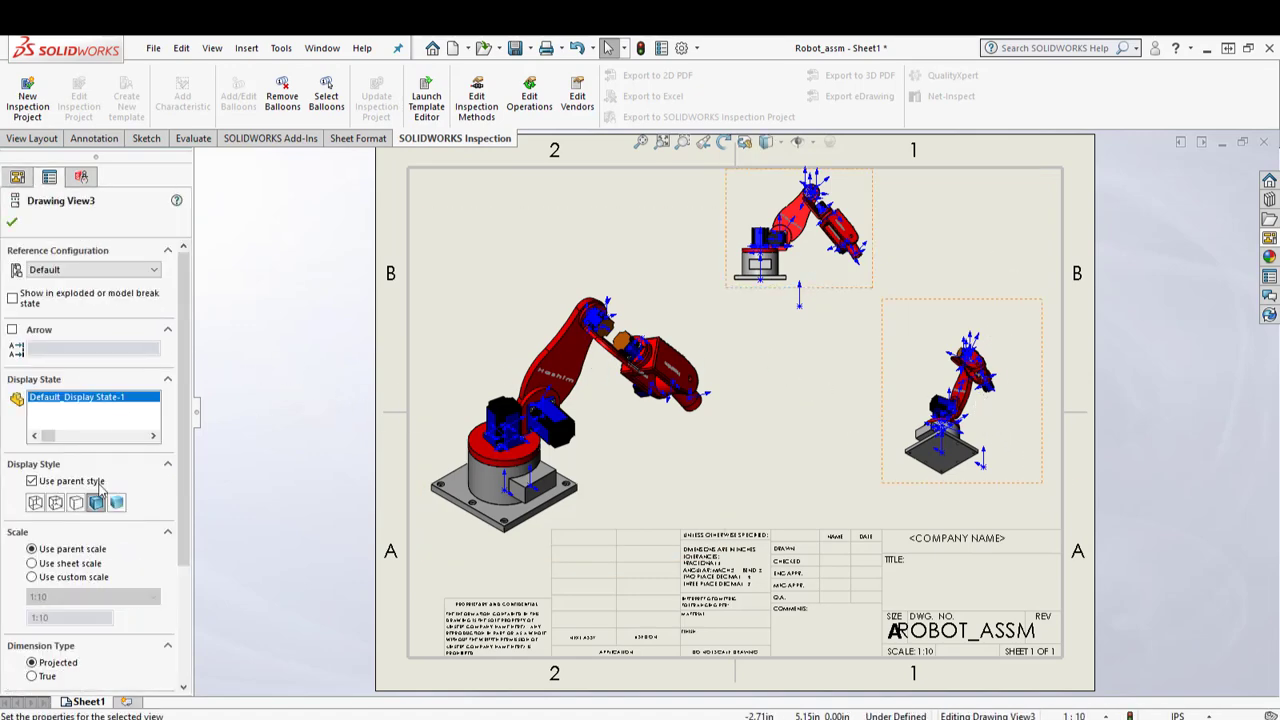
{"action": "left_click", "coordinate": [64, 502]}
{"action": "key", "text": "Return"}
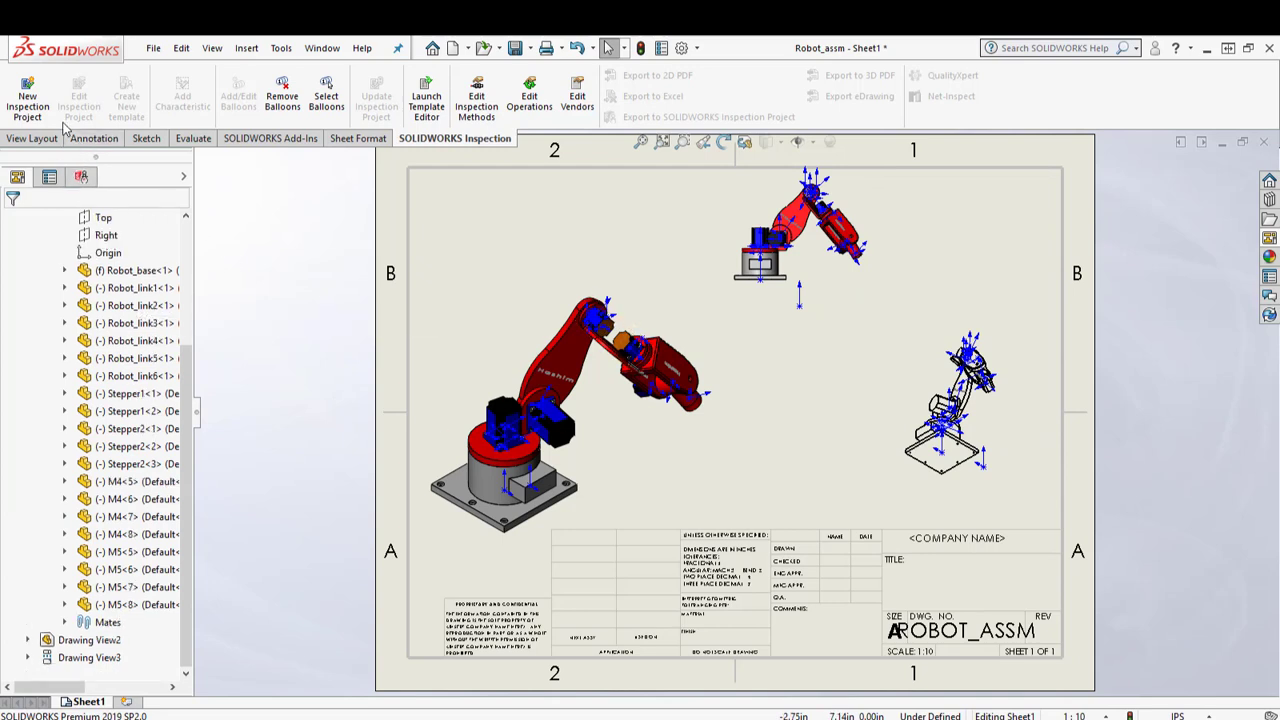
{"action": "left_click_drag", "start_coordinate": [190, 374], "coordinate": [205, 271]}
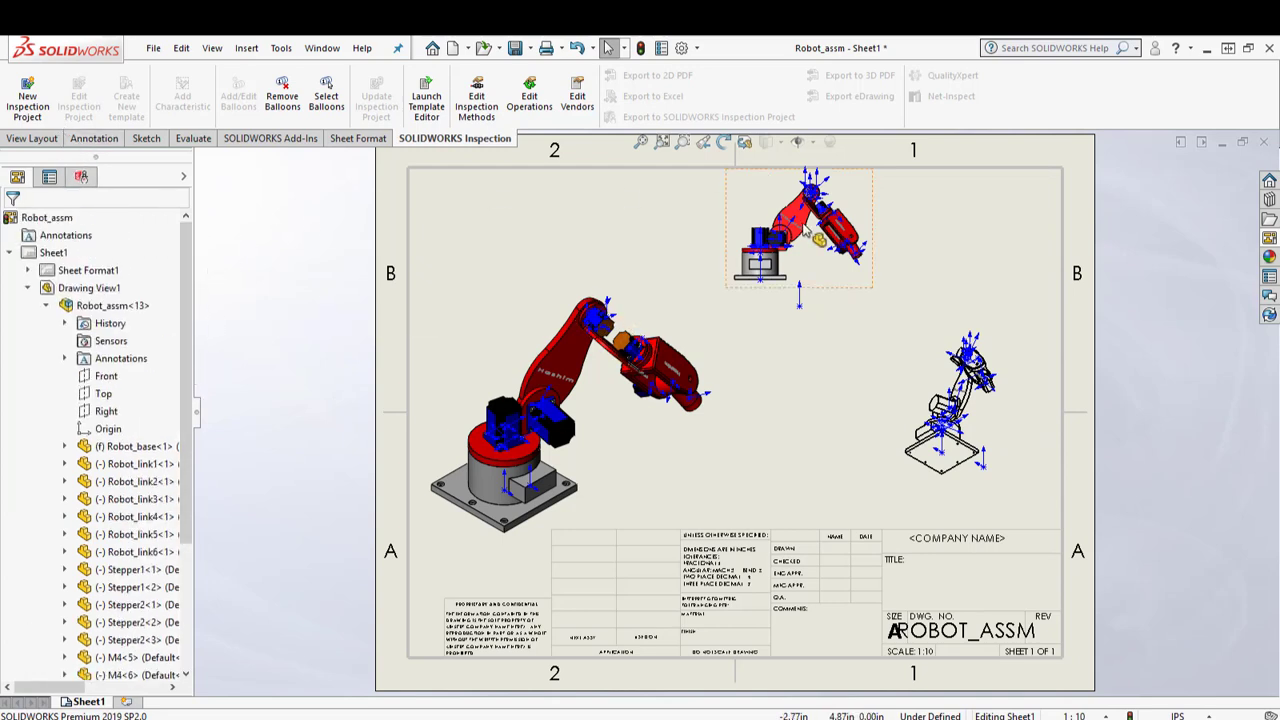
Delete the Right and Back views, confirming each deletion
{"action": "left_click", "coordinate": [990, 452]}
{"action": "key", "text": "Delete"}
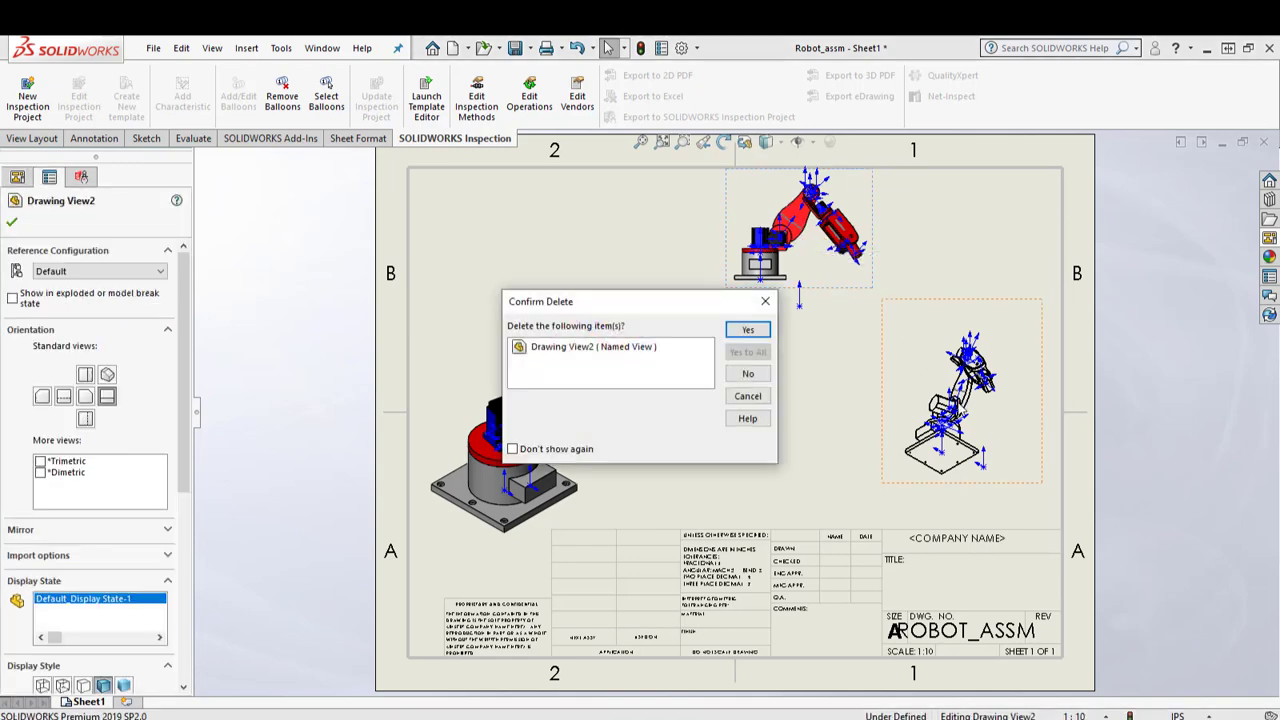
{"action": "left_click", "coordinate": [748, 330]}
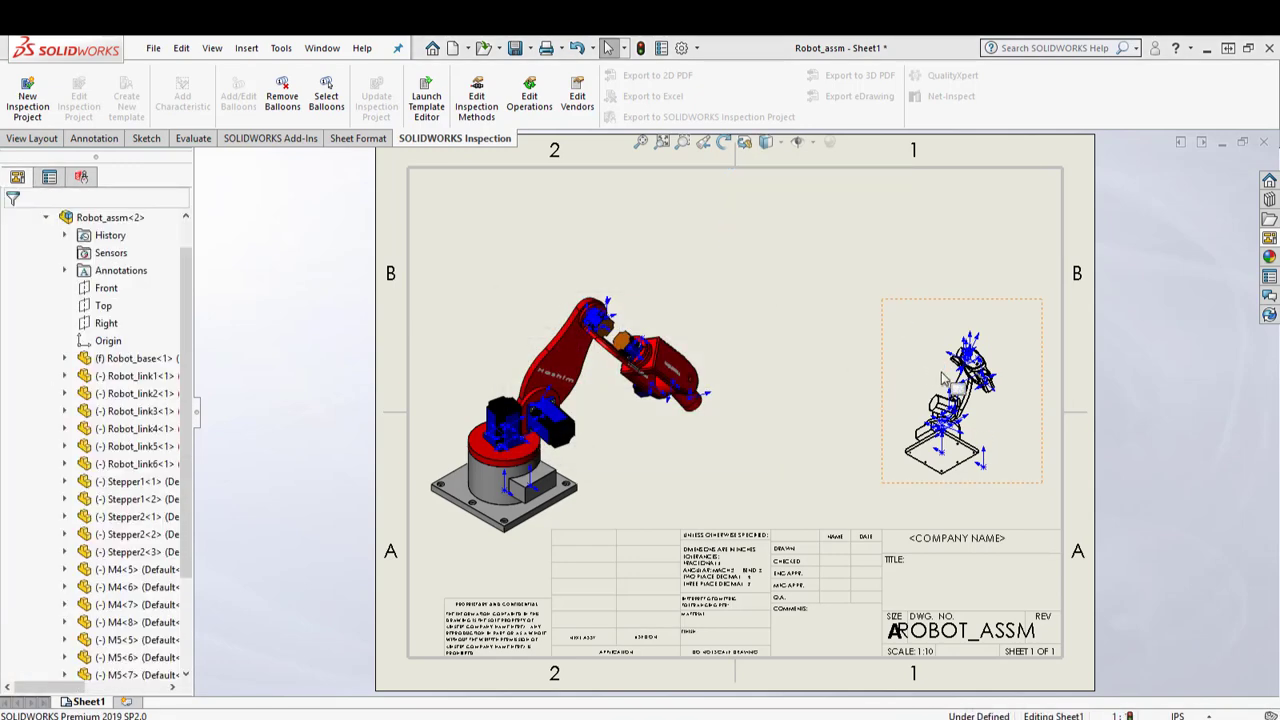
{"action": "left_click", "coordinate": [952, 386]}
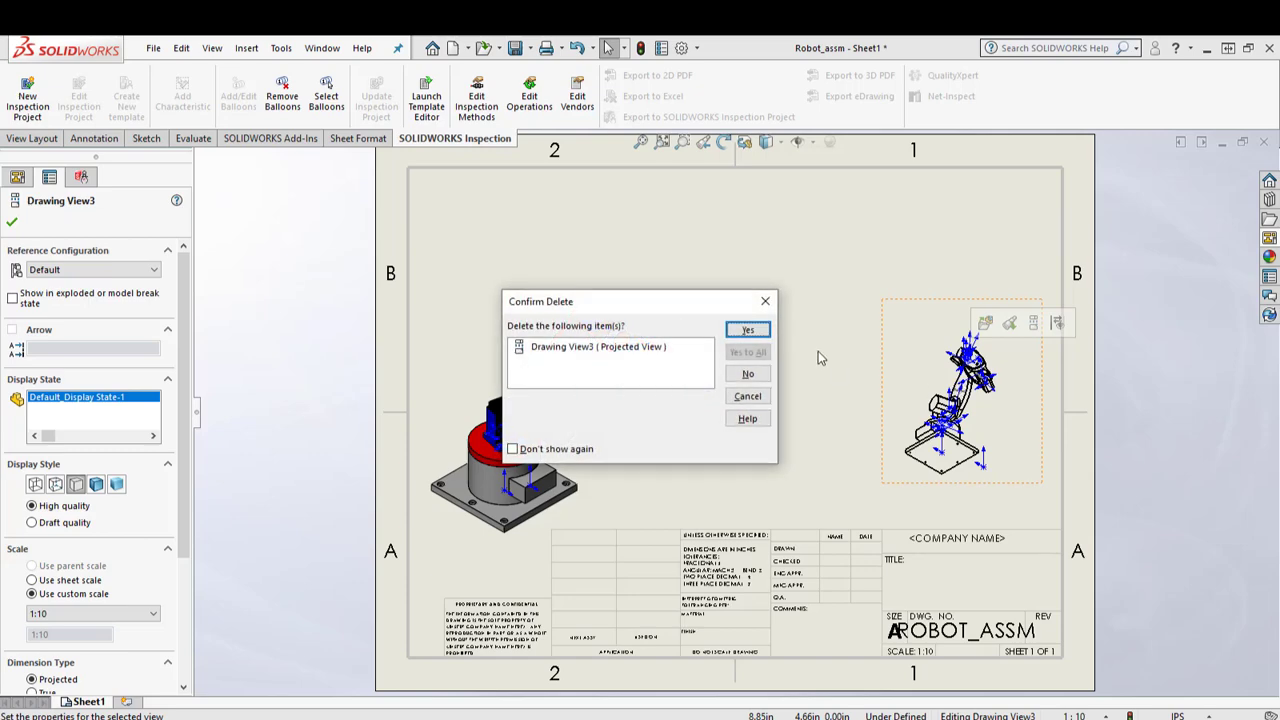
{"action": "left_click", "coordinate": [746, 330]}
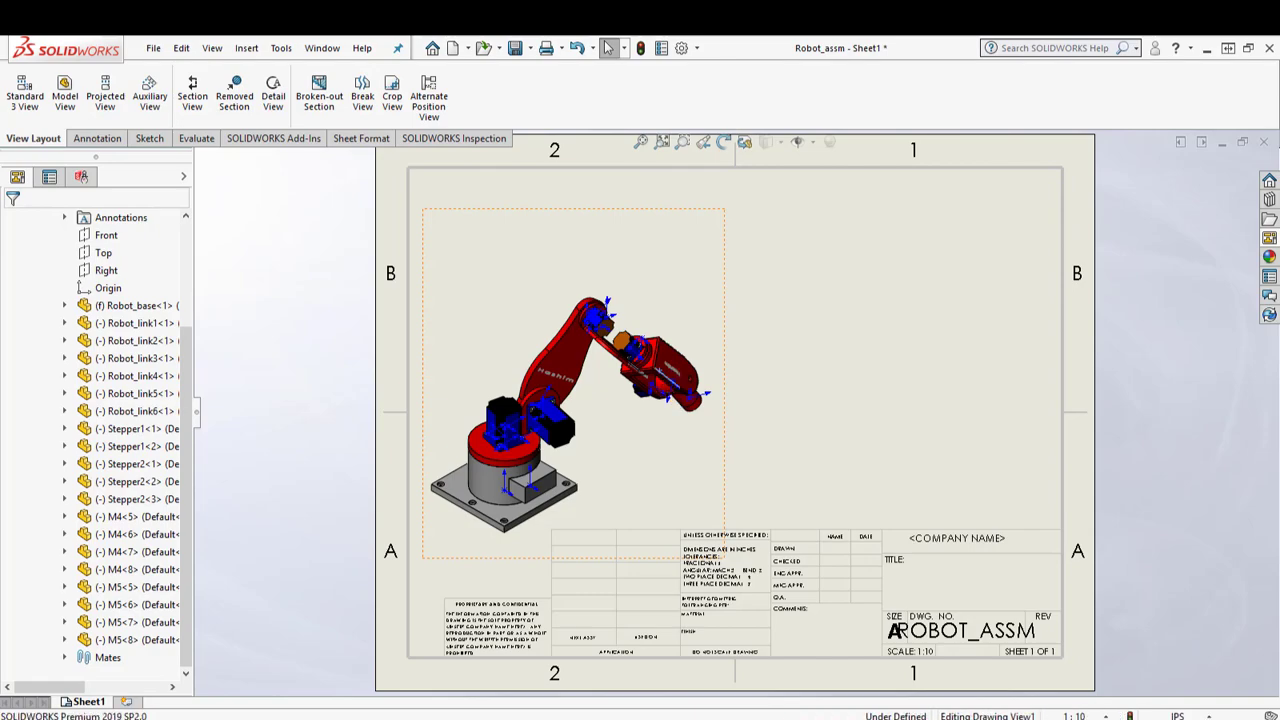
Insert a Bill of Materials for Drawing View1, accepting the default table settings
{"action": "left_click", "coordinate": [668, 372]}
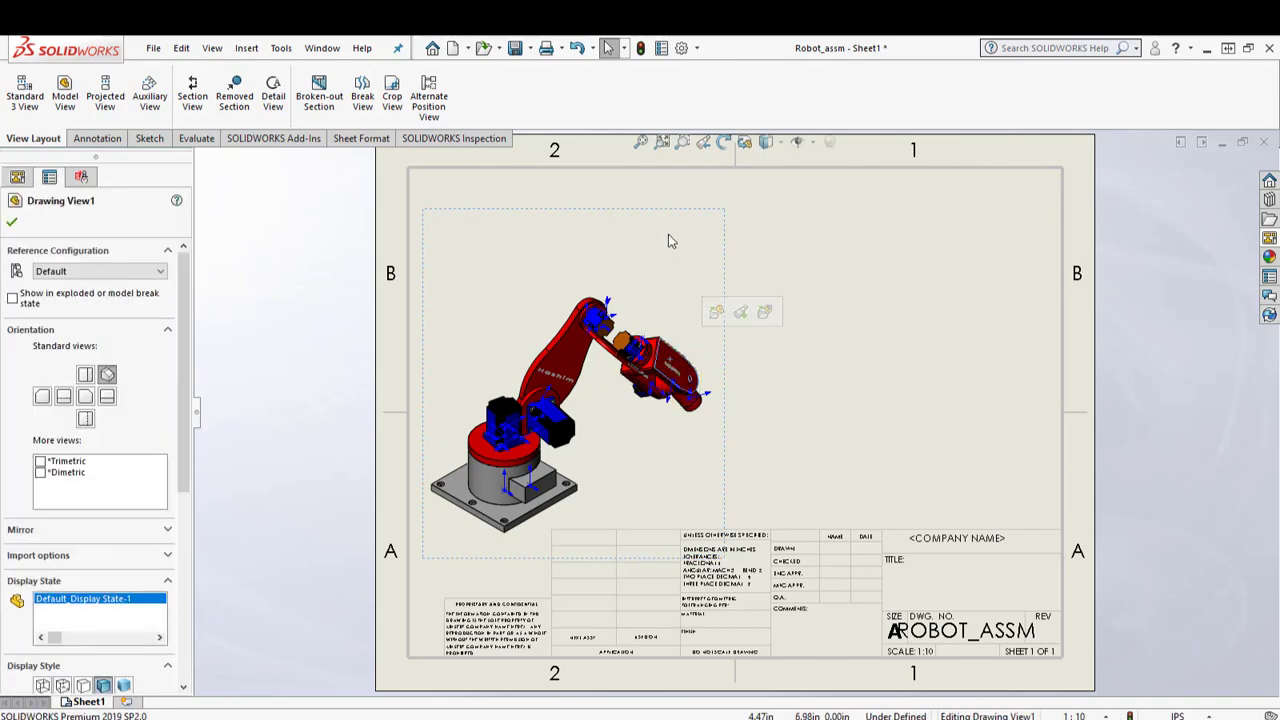
{"action": "left_click", "coordinate": [97, 138]}
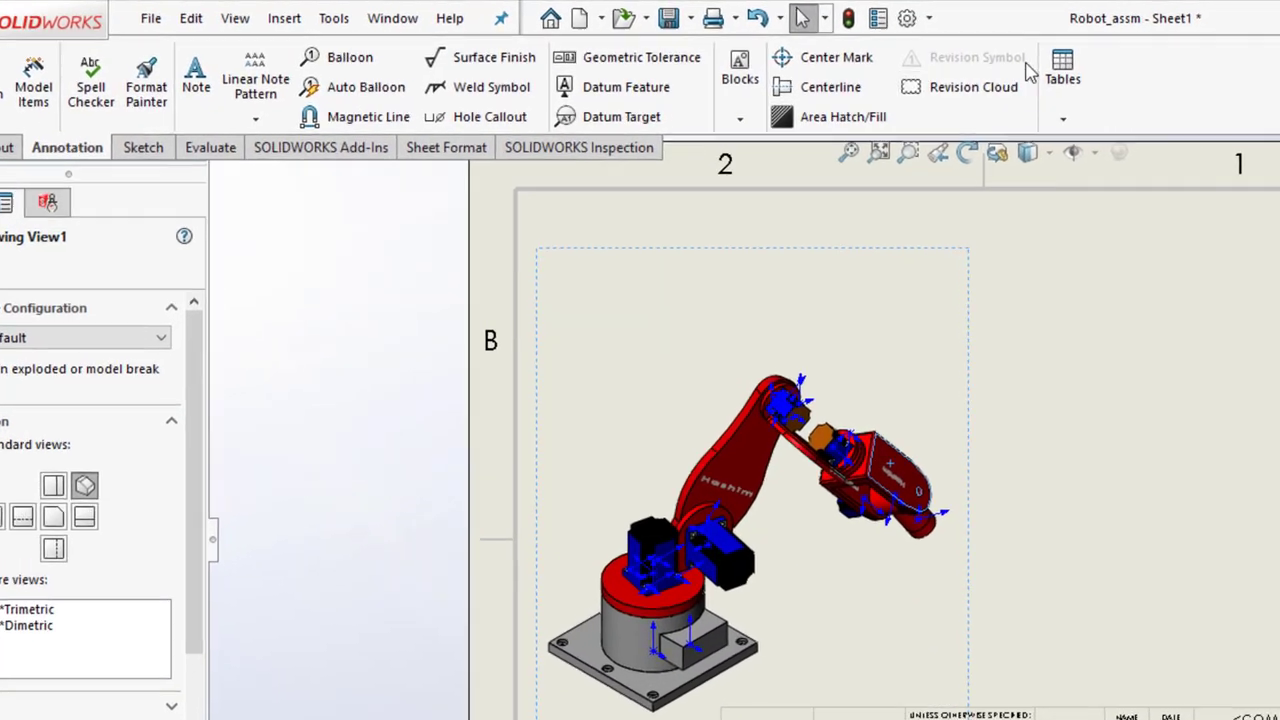
{"action": "left_click", "coordinate": [1073, 80]}
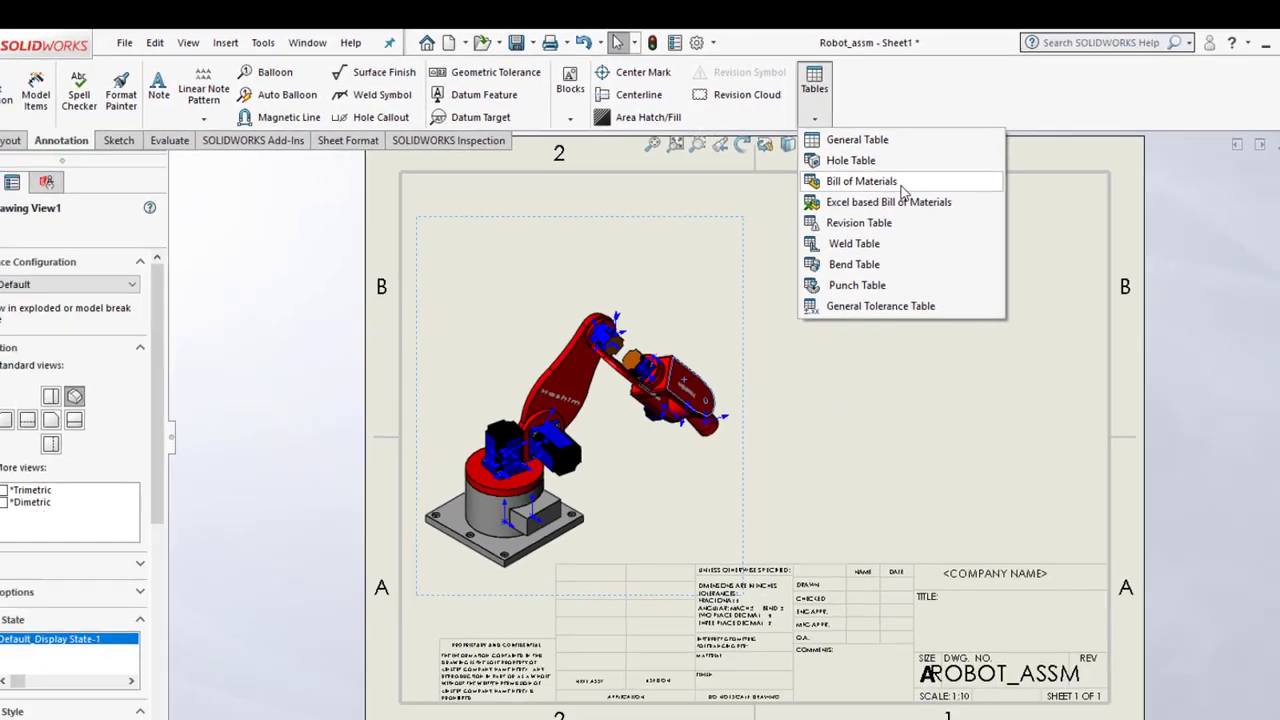
{"action": "left_click", "coordinate": [1153, 255]}
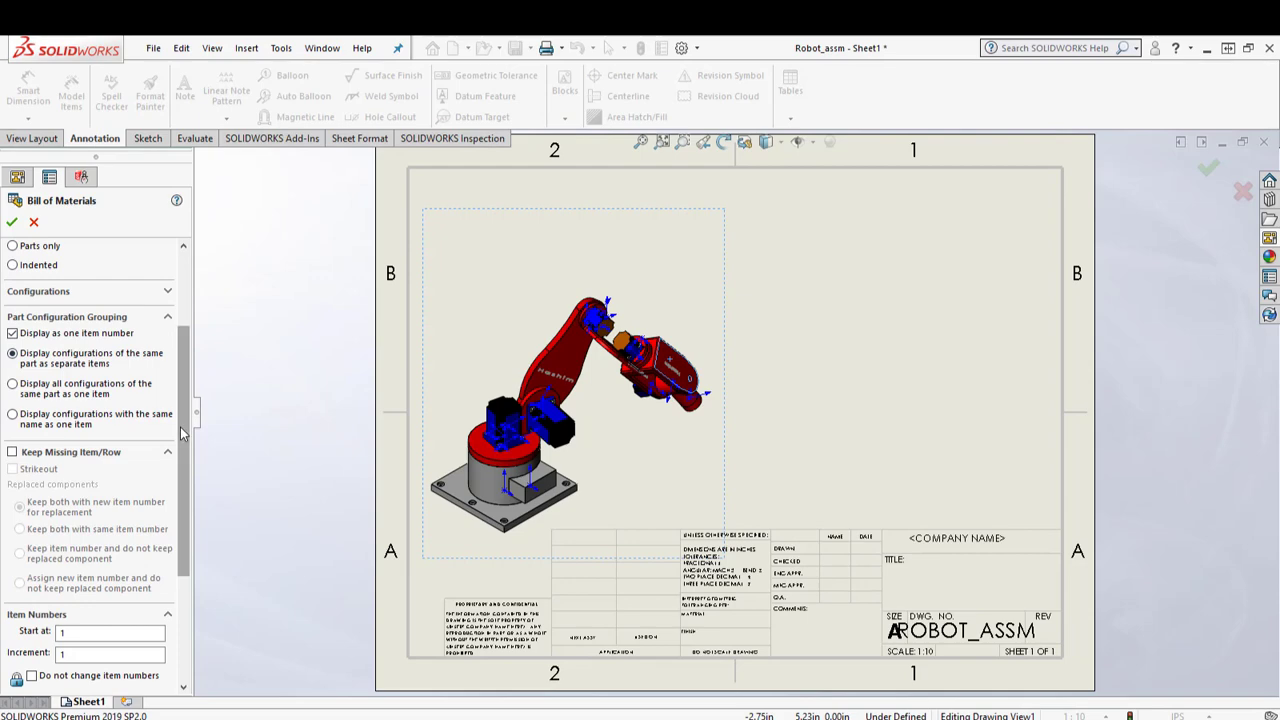
{"action": "scroll", "coordinate": [181, 533], "scroll_direction": "down", "scroll_amount": 3}
{"action": "scroll", "coordinate": [181, 533], "scroll_direction": "up", "scroll_amount": 2}
{"action": "scroll", "coordinate": [181, 533], "scroll_direction": "up", "scroll_amount": 2}
{"action": "scroll", "coordinate": [181, 533], "scroll_direction": "up", "scroll_amount": 1}
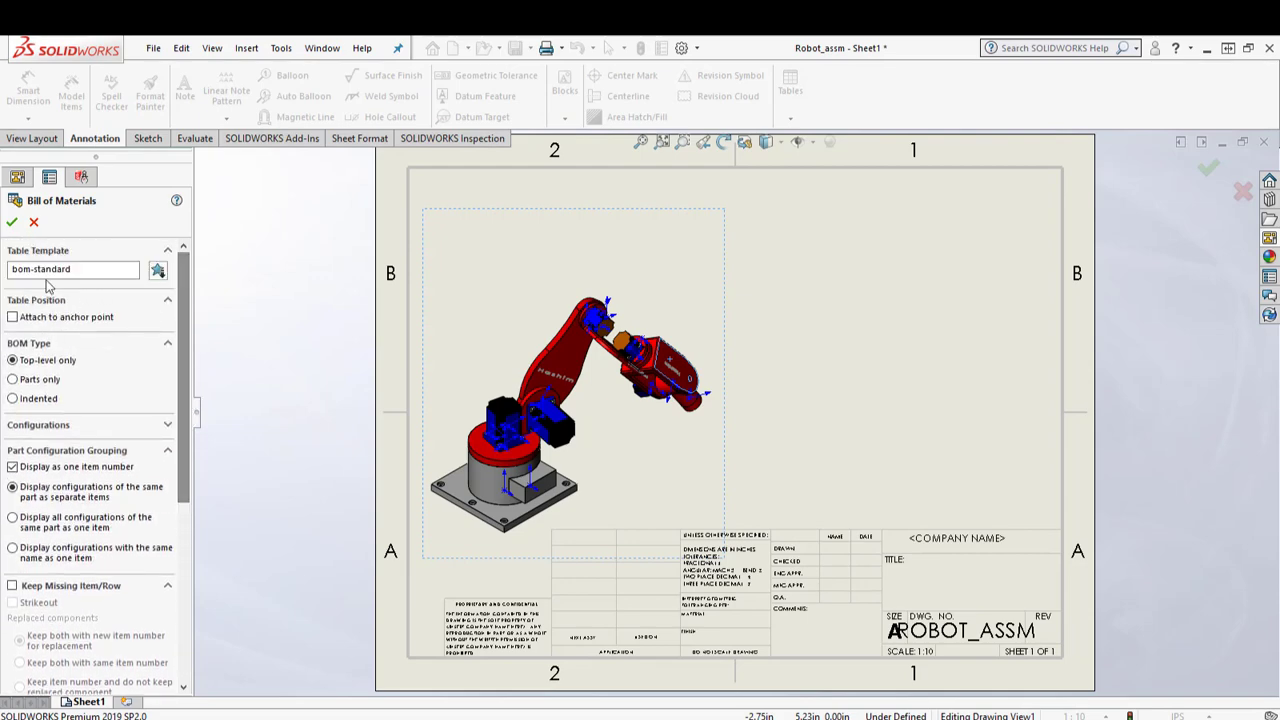
{"action": "left_click", "coordinate": [12, 224]}
{"action": "left_click", "coordinate": [779, 220]}
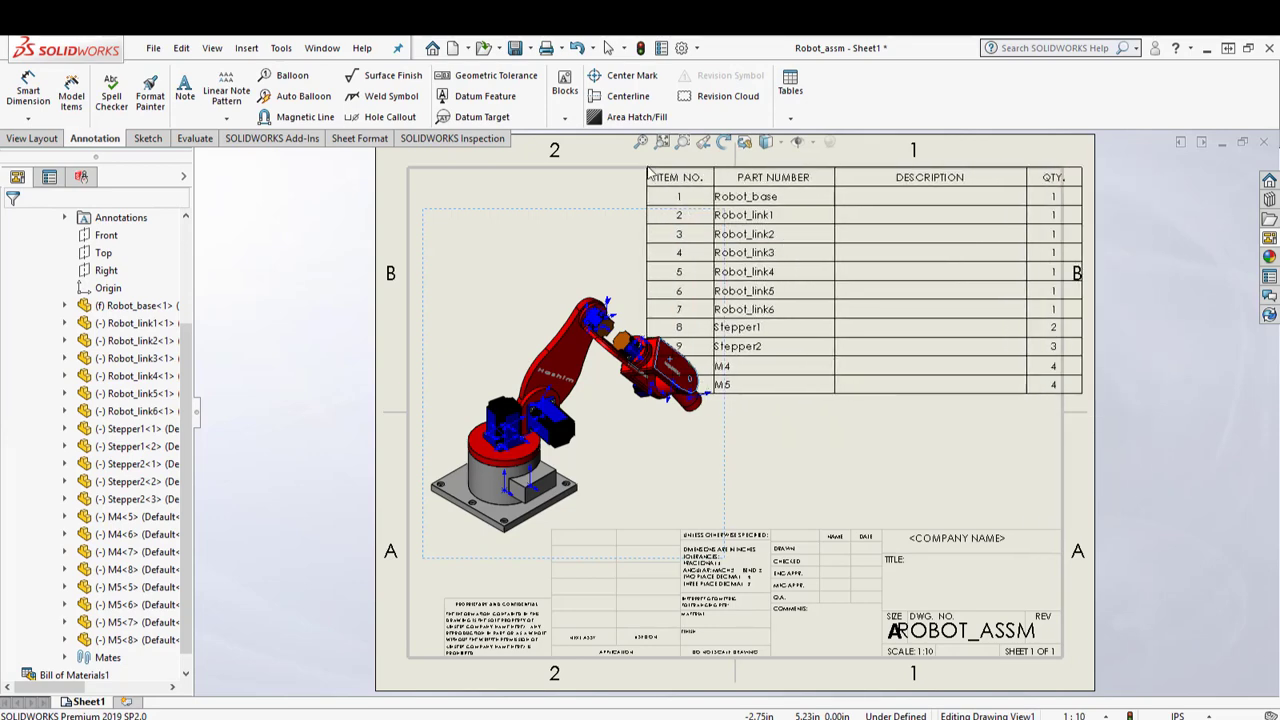
Place the BOM at the sheet's top right and shift the isometric view down-left
{"action": "left_click", "coordinate": [648, 172]}
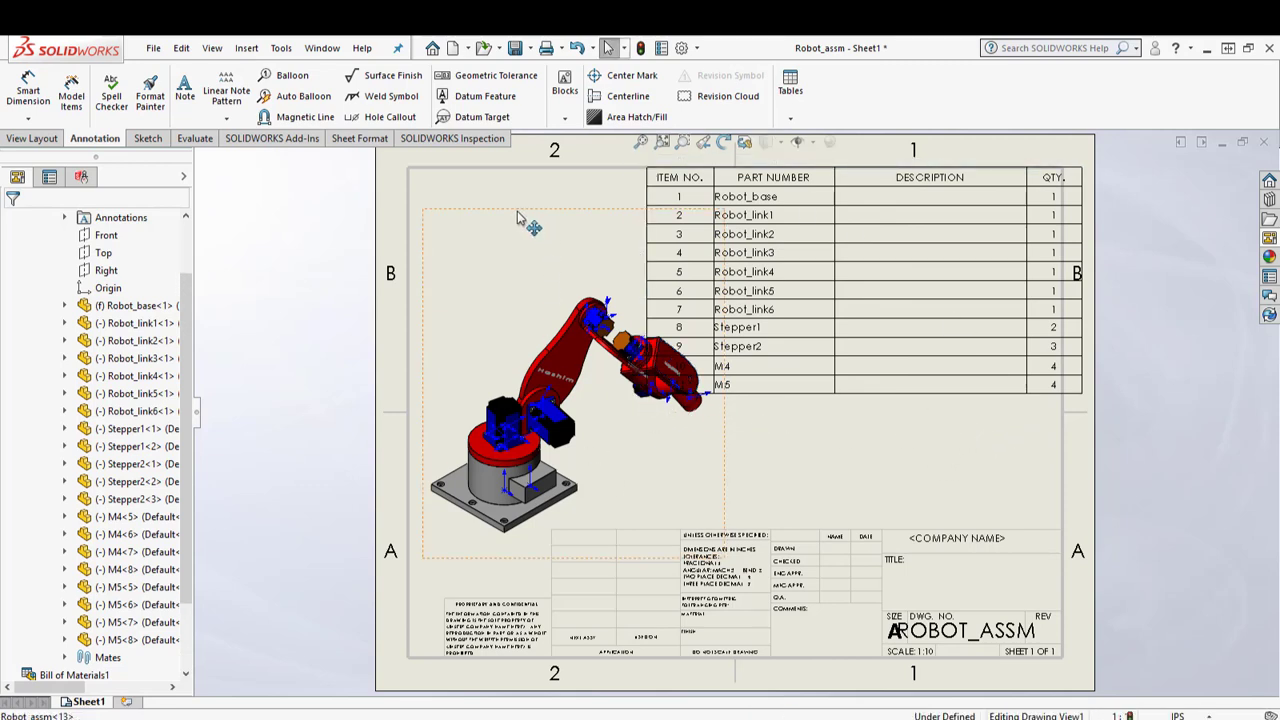
{"action": "mouse_move", "coordinate": [523, 223]}
{"action": "left_mouse_down"}
{"action": "mouse_move", "coordinate": [510, 218]}
{"action": "mouse_move", "coordinate": [510, 272]}
{"action": "left_mouse_up"}
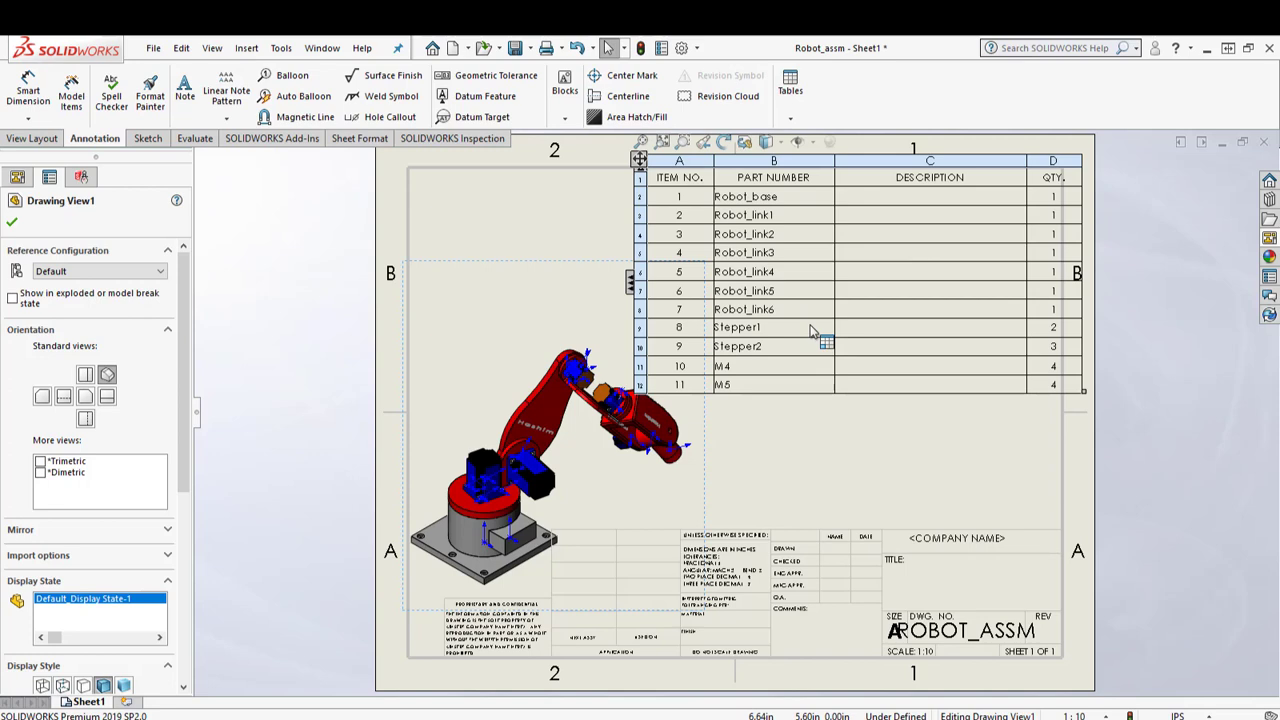
{"action": "key", "text": "Escape"}
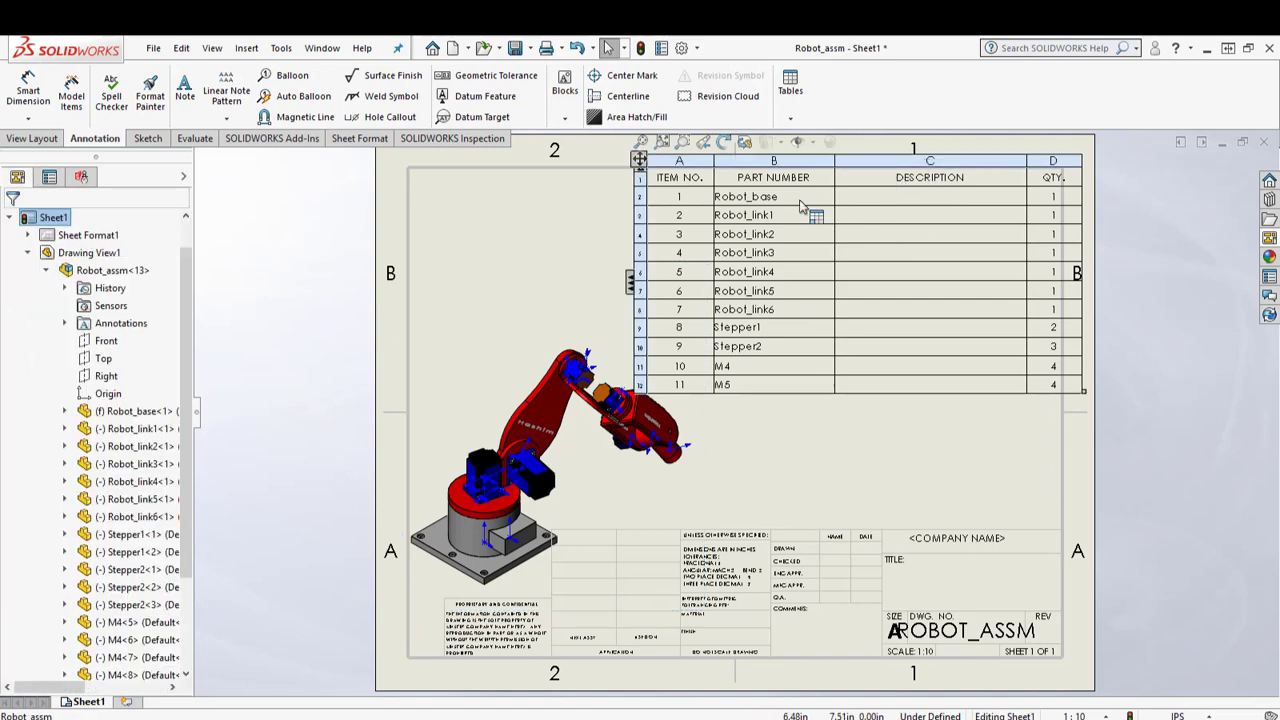
Inspect the DESCRIPTION column's right-click options, then dismiss them unchanged
{"action": "left_click", "coordinate": [898, 163]}
{"action": "right_click", "coordinate": [898, 164]}
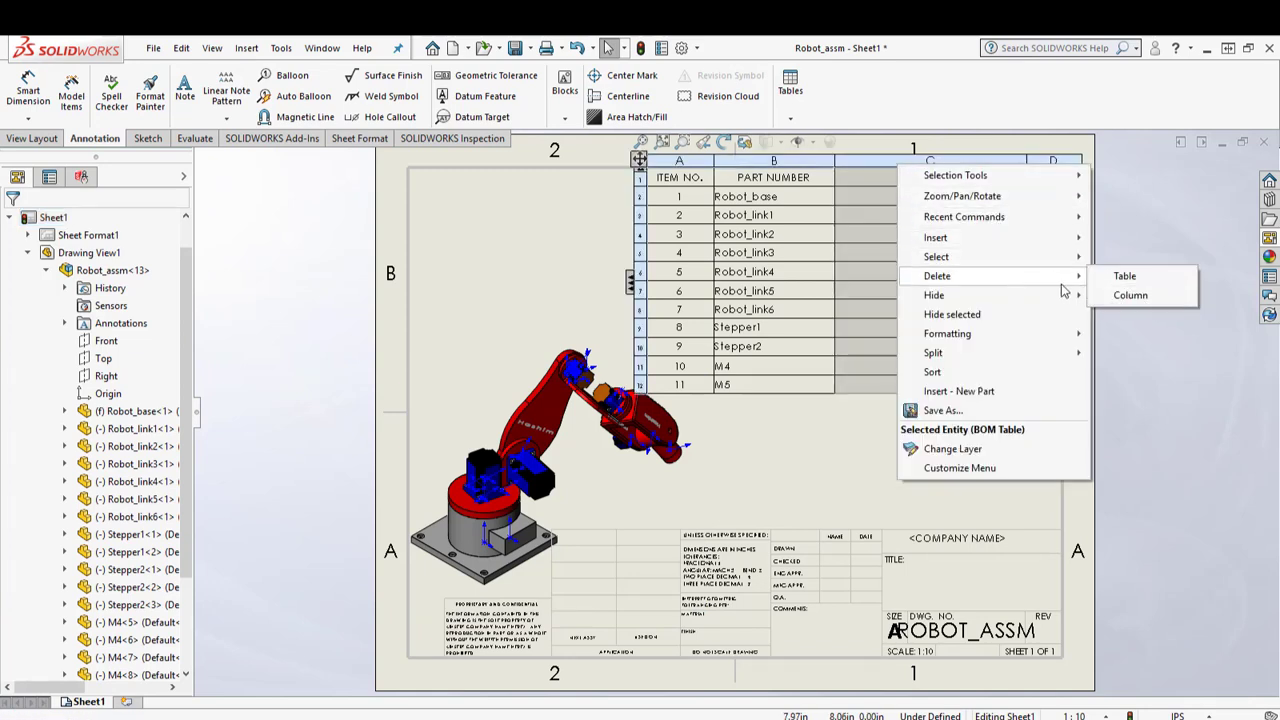
{"action": "mouse_move", "coordinate": [935, 238]}
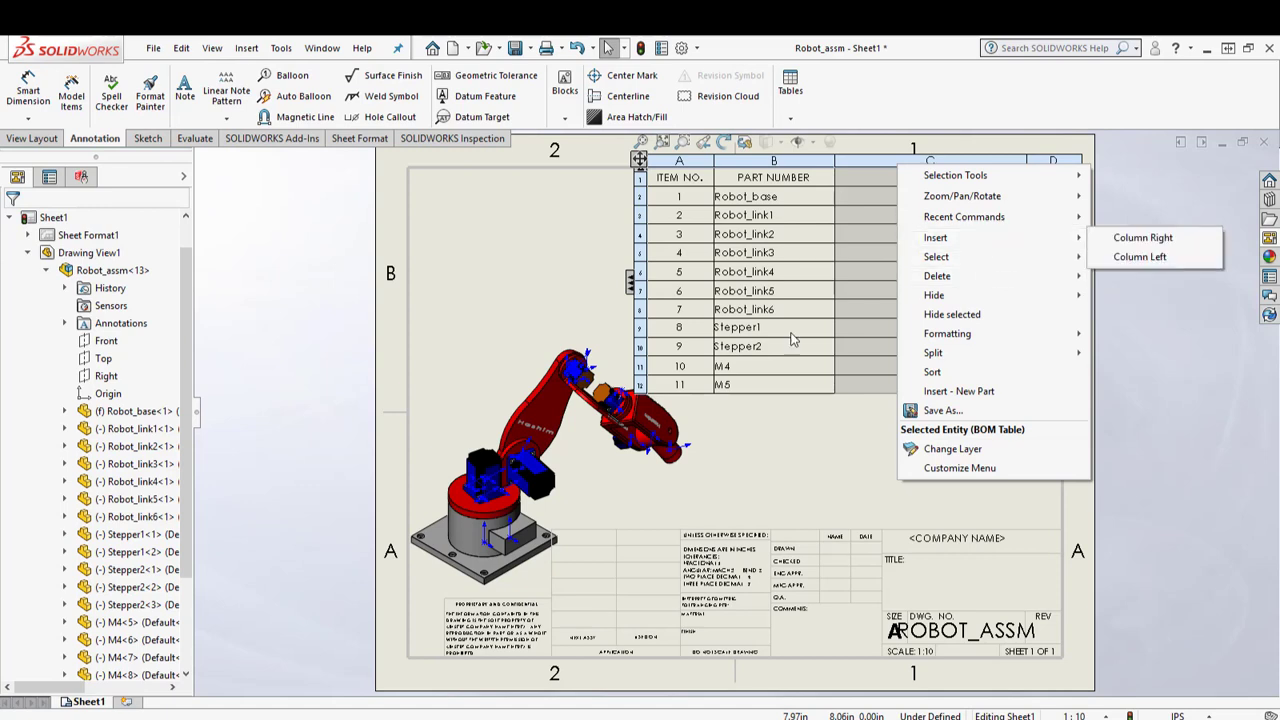
{"action": "left_click", "coordinate": [796, 396]}
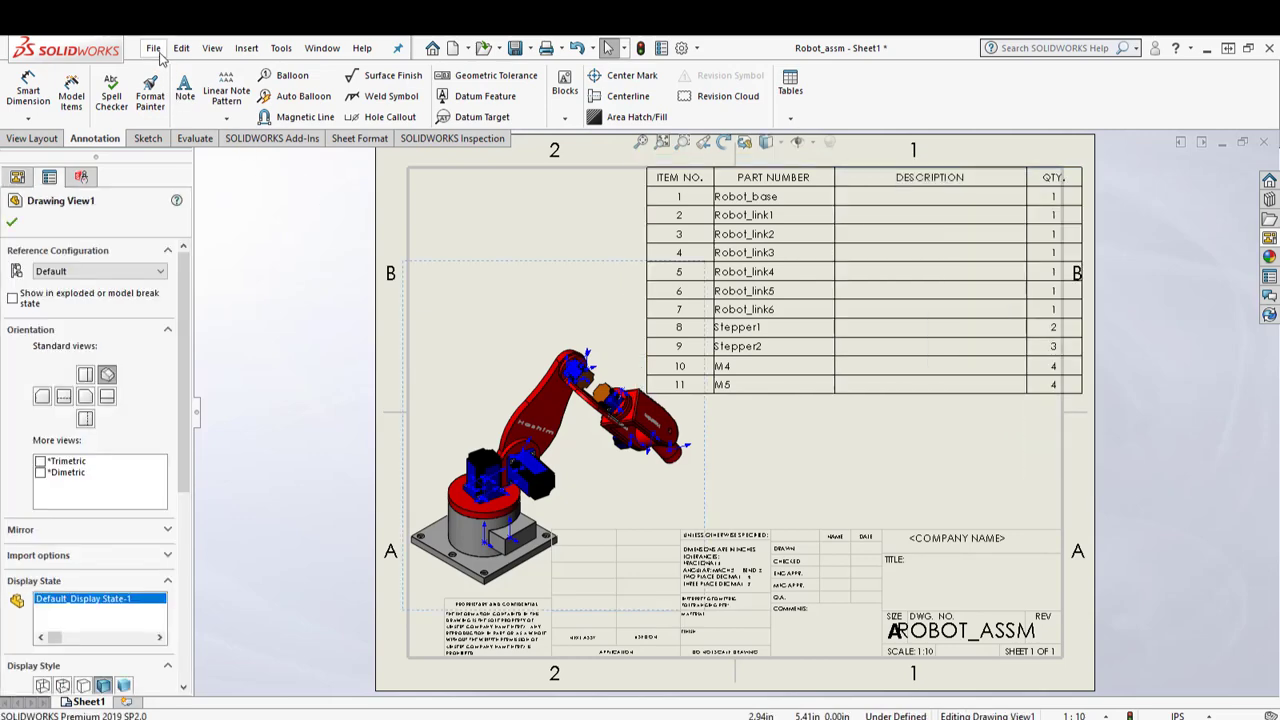
Save the drawing as Robot_assm, saving all modified components too
{"action": "left_click", "coordinate": [155, 50]}
{"action": "left_click", "coordinate": [208, 178]}
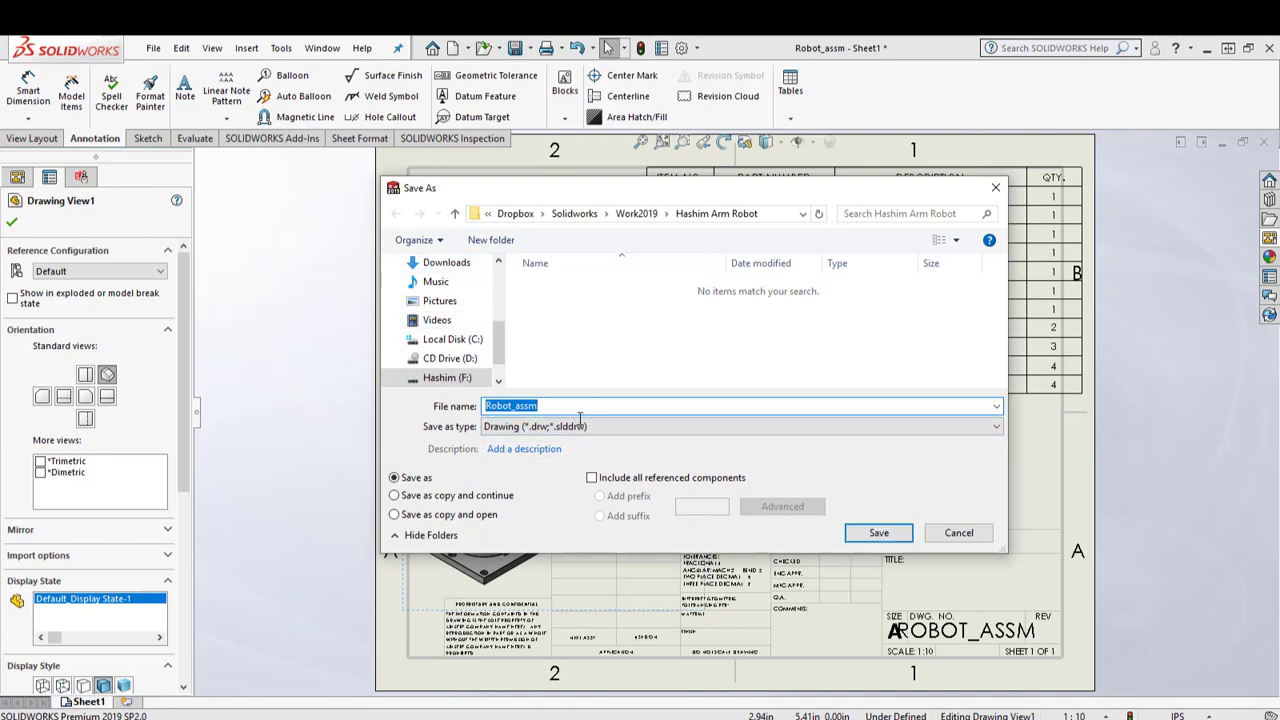
{"action": "left_click", "coordinate": [895, 535]}
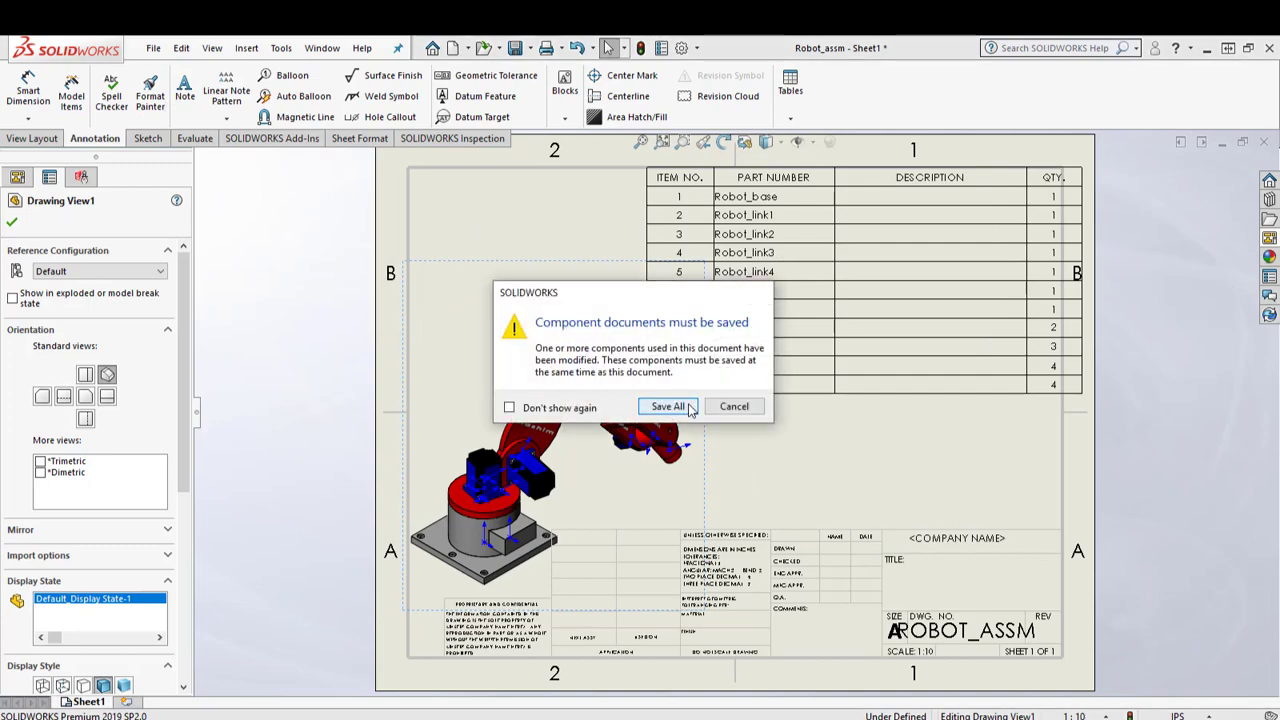
{"action": "left_click", "coordinate": [689, 407]}
Export the drawing as Robot_assm.pdf in Adobe PDF format
{"action": "left_click", "coordinate": [154, 50]}
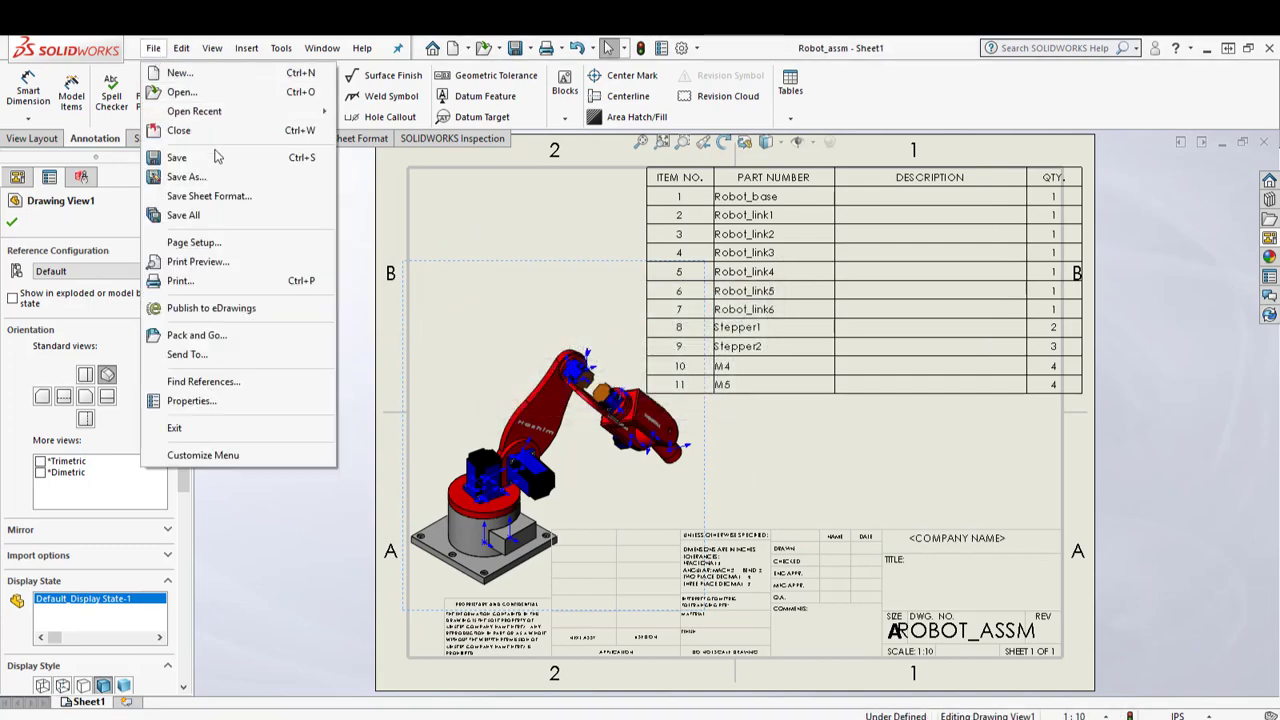
{"action": "left_click", "coordinate": [186, 176]}
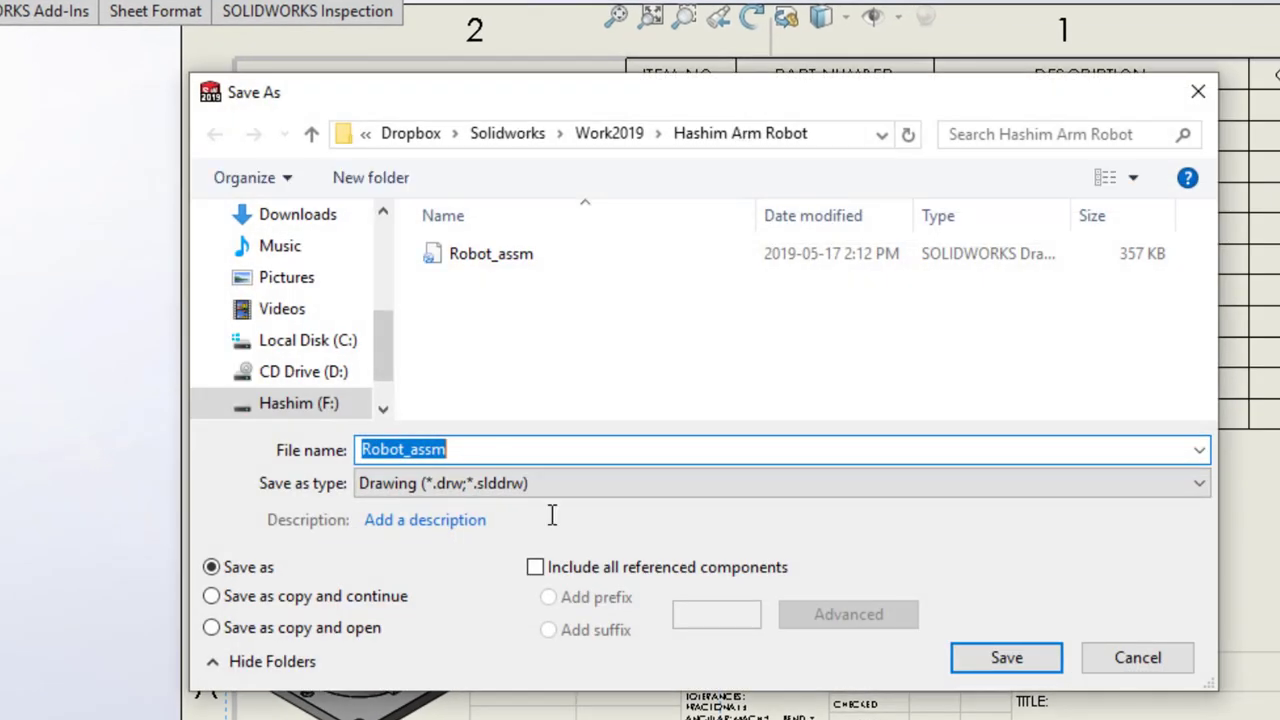
{"action": "left_click", "coordinate": [484, 483]}
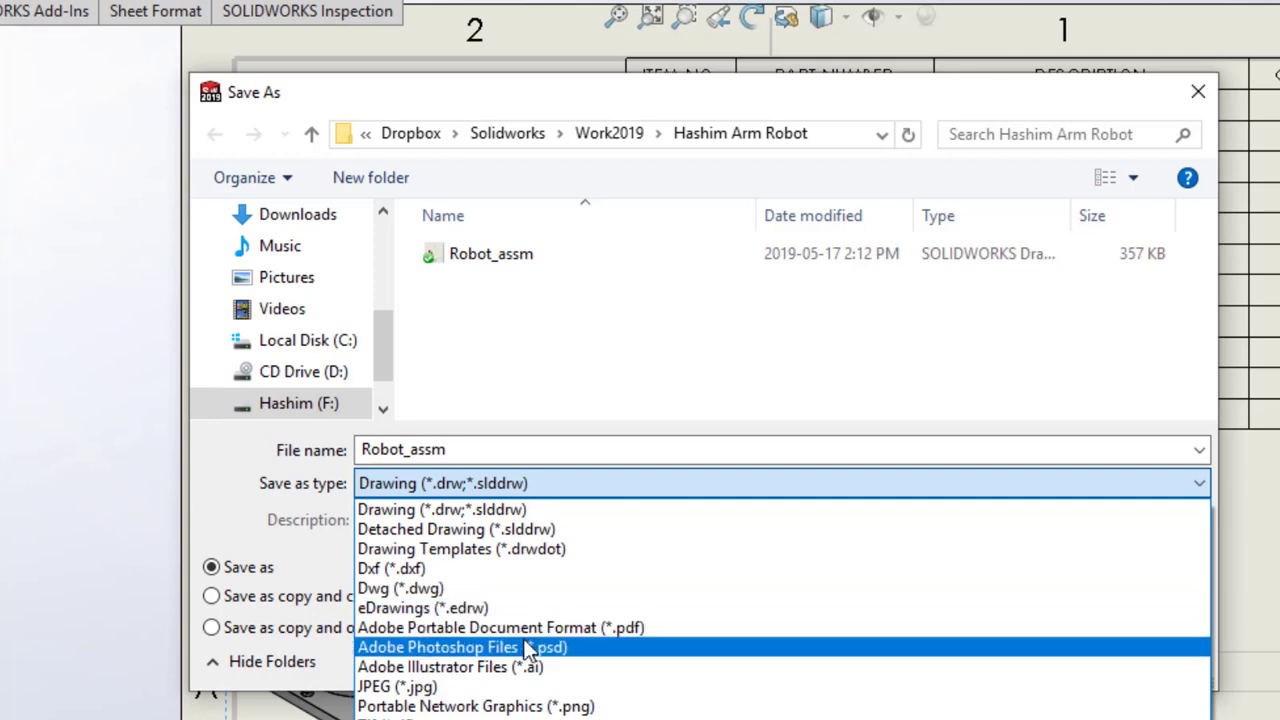
{"action": "left_click", "coordinate": [597, 628]}
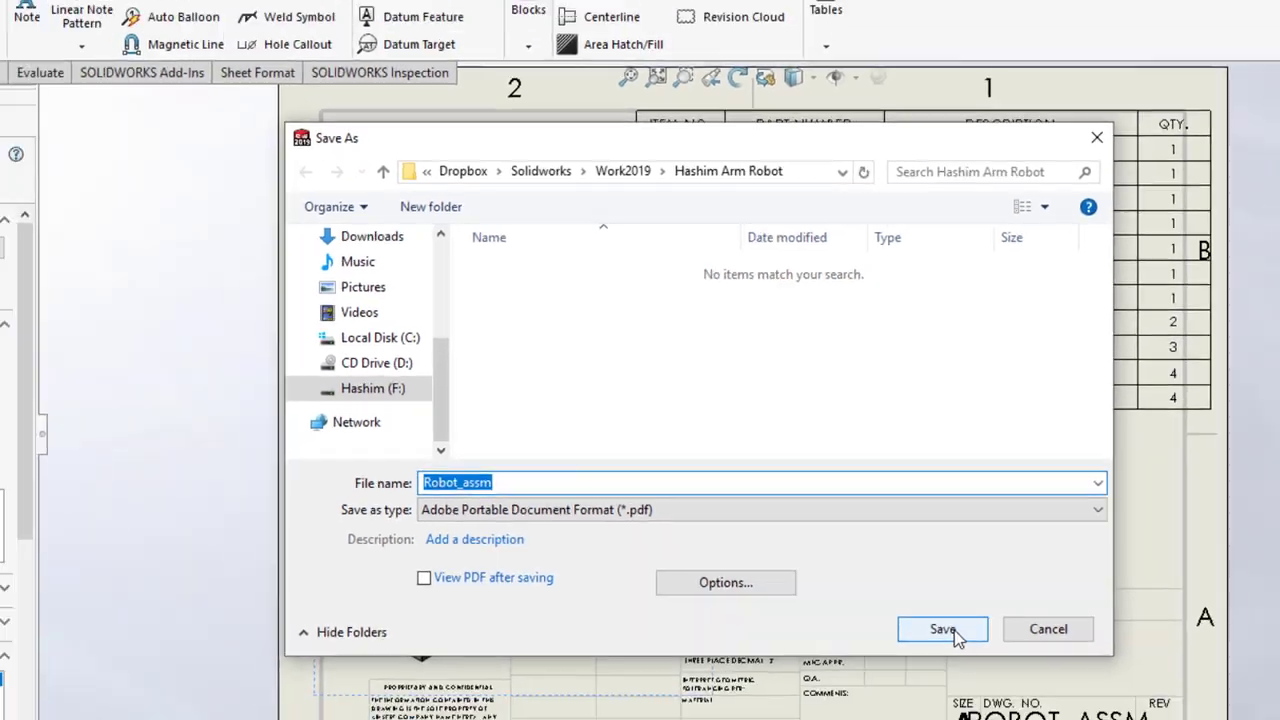
{"action": "left_click", "coordinate": [1018, 704]}
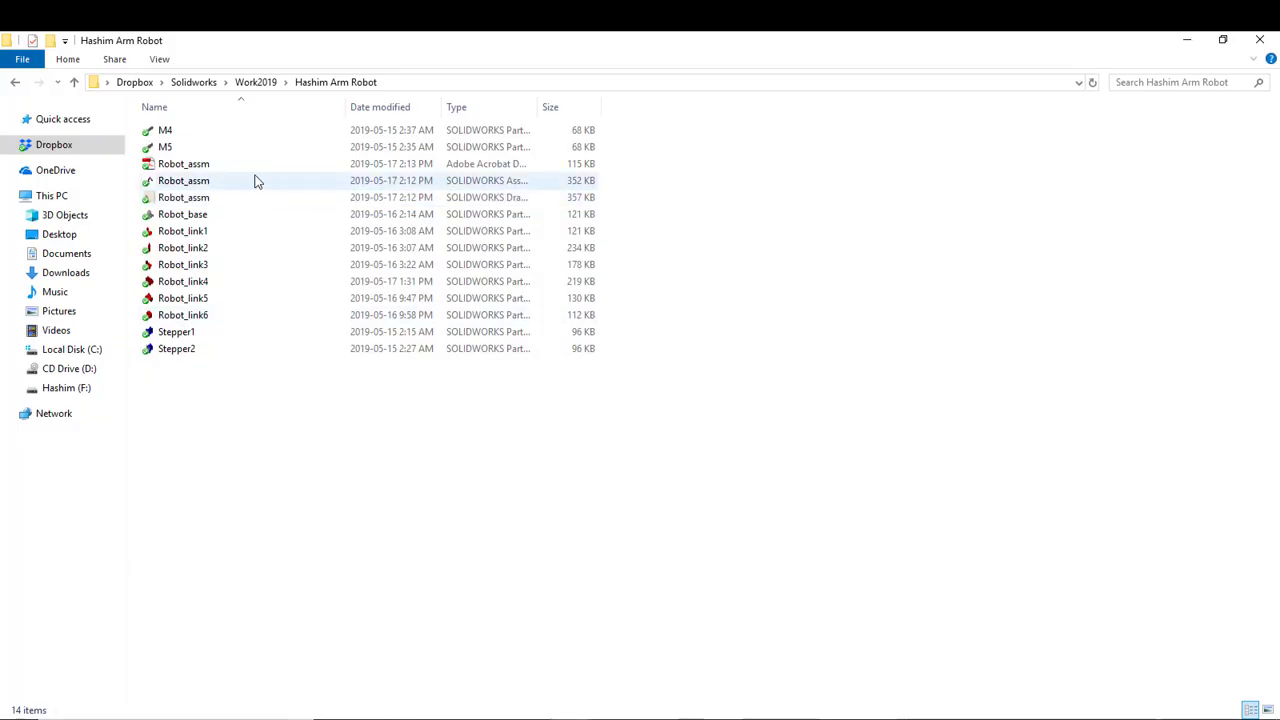
Open the Robot_assm Adobe Acrobat Document from the project folder
{"action": "double_click", "coordinate": [190, 166]}
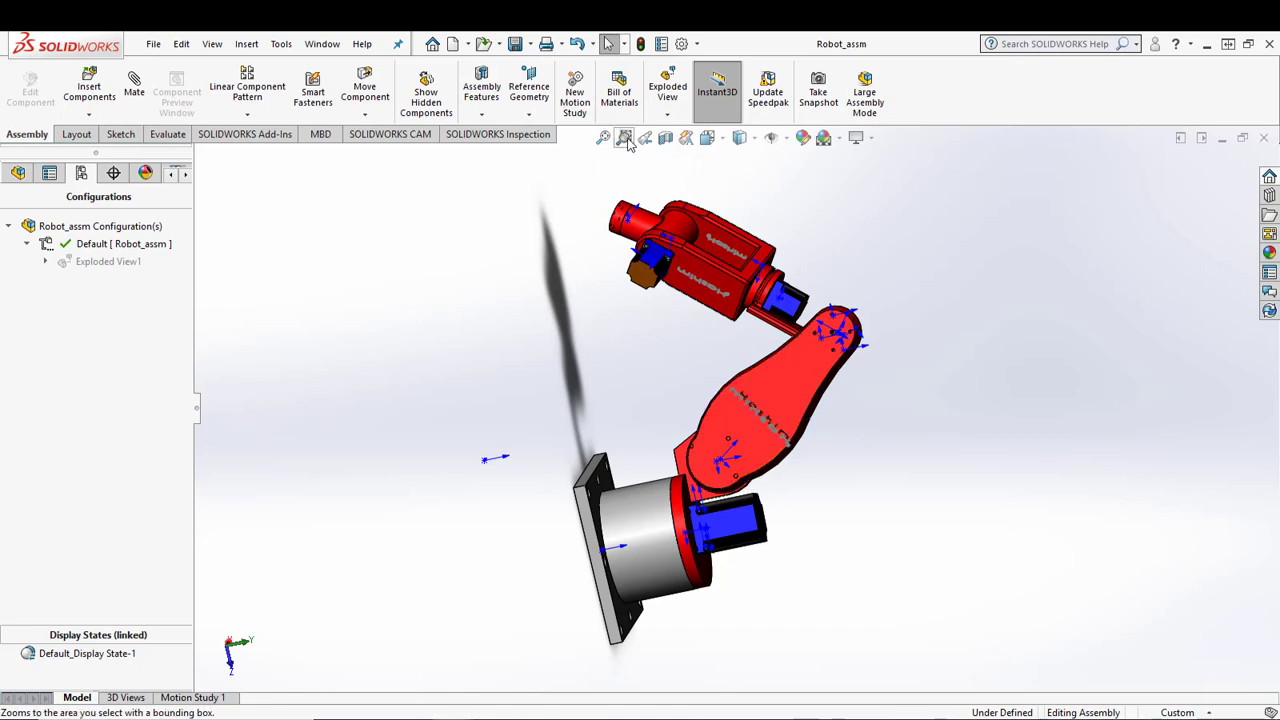
Zoom in on the red arm link, rebuild the assembly, and return to the drawing window
{"action": "left_click", "coordinate": [624, 137]}
{"action": "left_click_drag", "start_coordinate": [948, 200], "coordinate": [644, 531]}
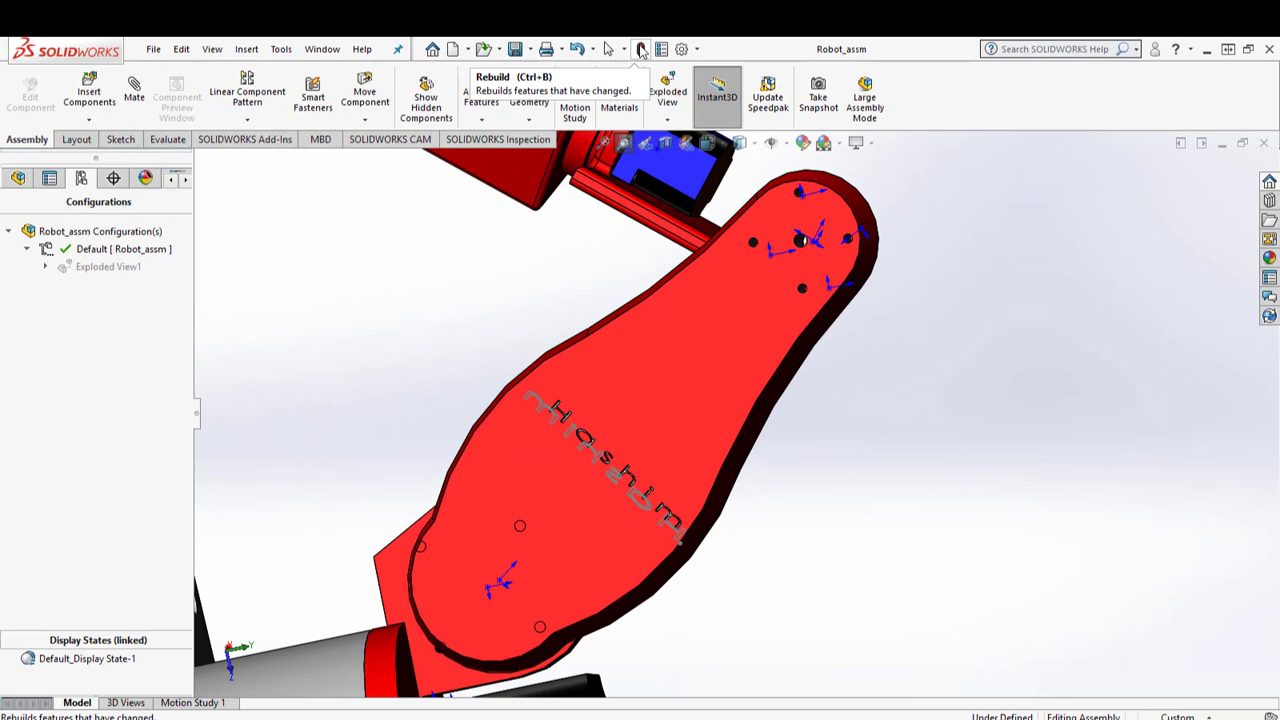
{"action": "left_click", "coordinate": [643, 52]}
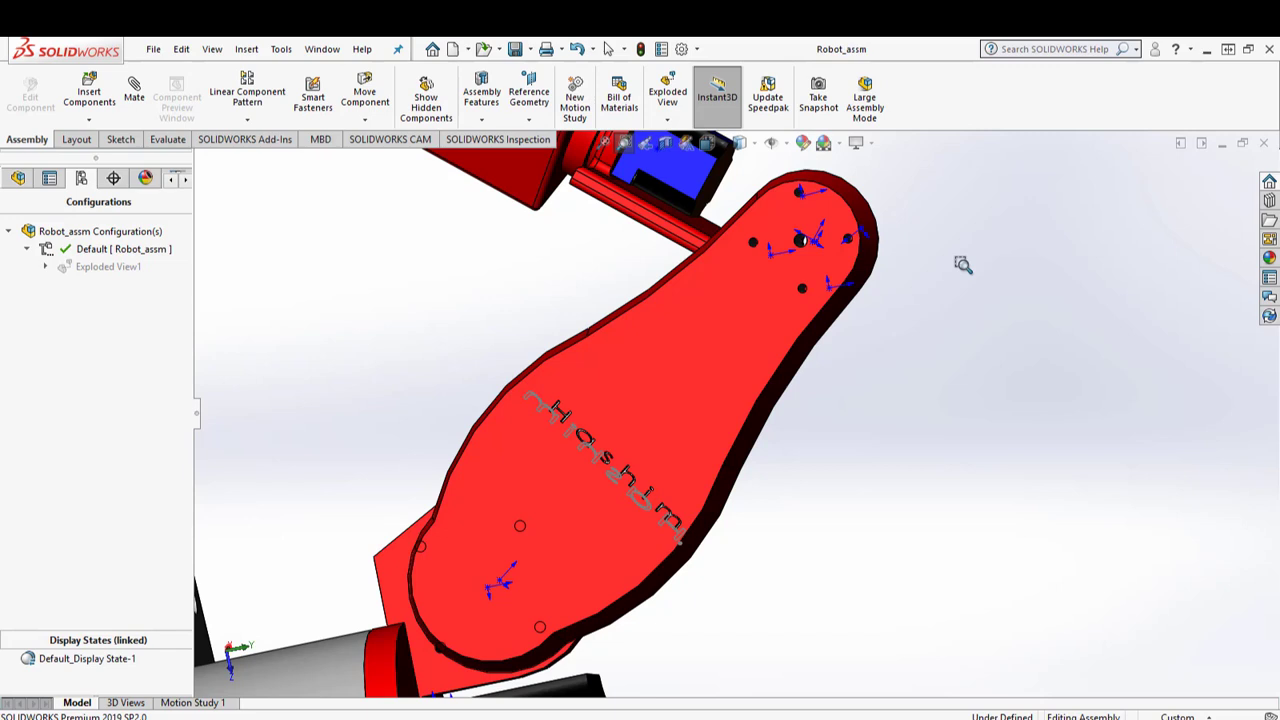
{"action": "key", "text": "Escape"}
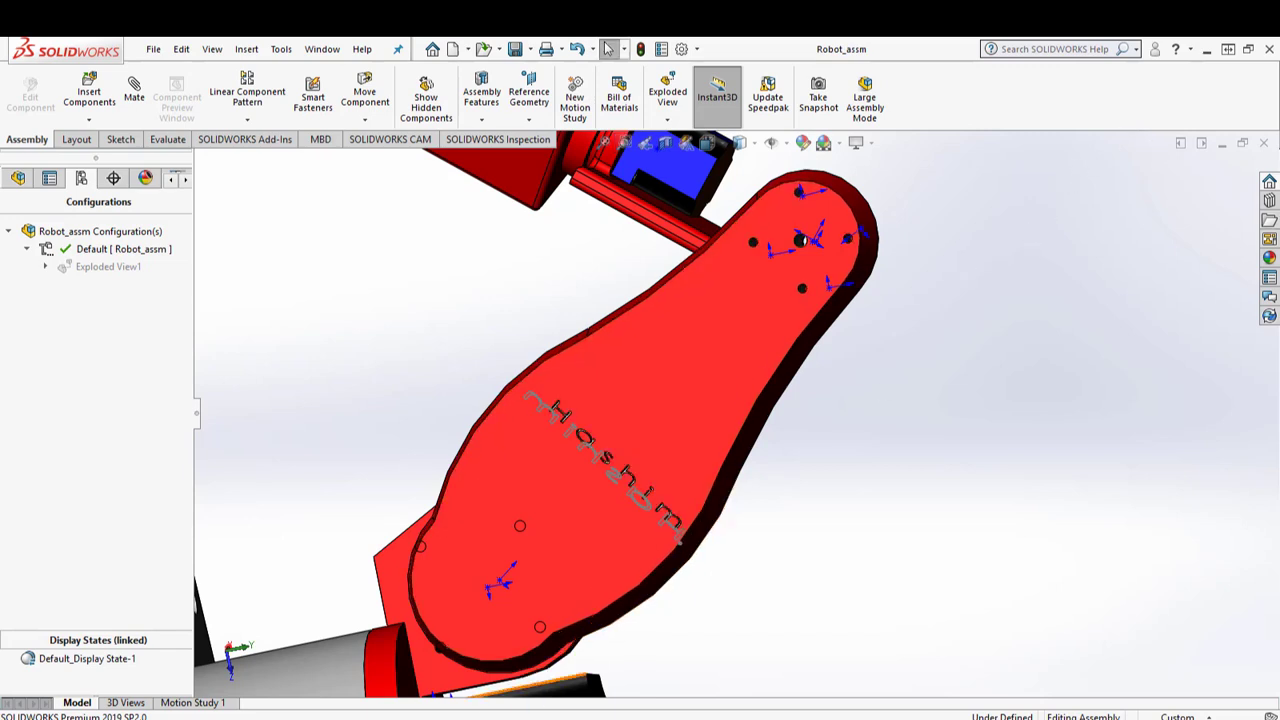
{"action": "left_click", "coordinate": [543, 706]}
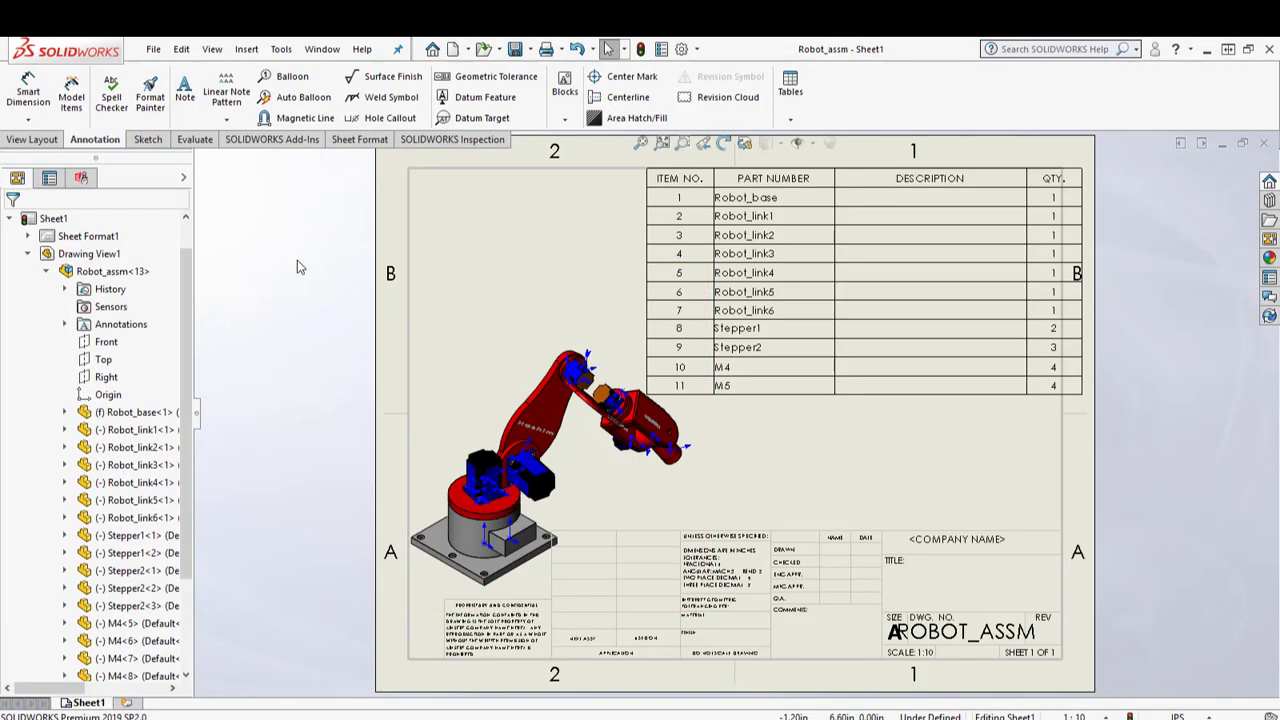
Open Save As for the drawing and expand the Save as type list, e.g. Dxf (*.dxf)
{"action": "left_click", "coordinate": [152, 50]}
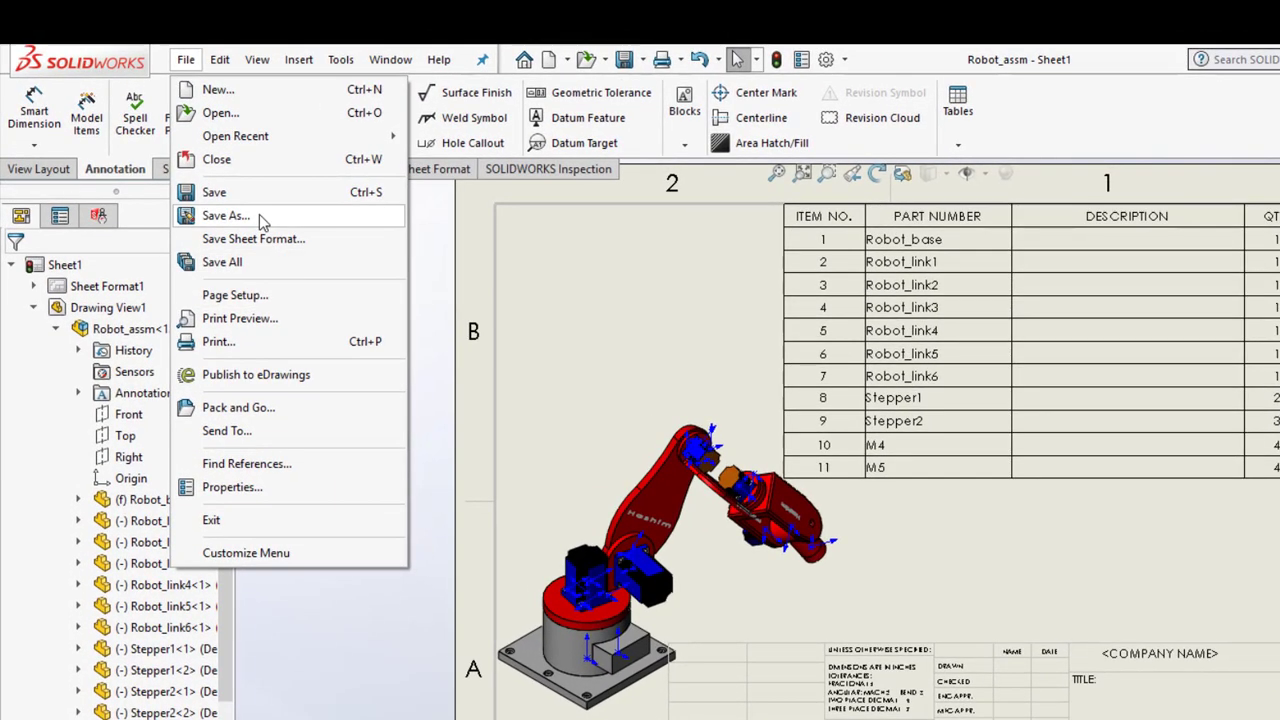
{"action": "left_click", "coordinate": [262, 218]}
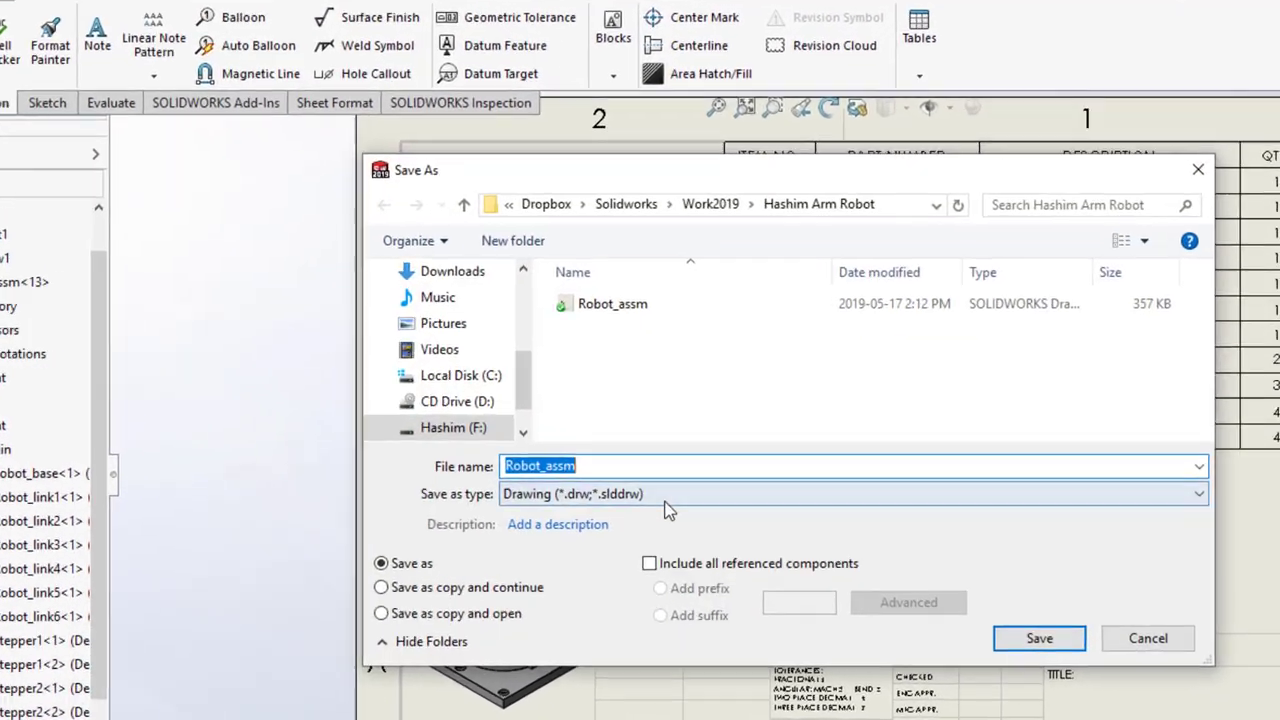
{"action": "left_click", "coordinate": [548, 455]}
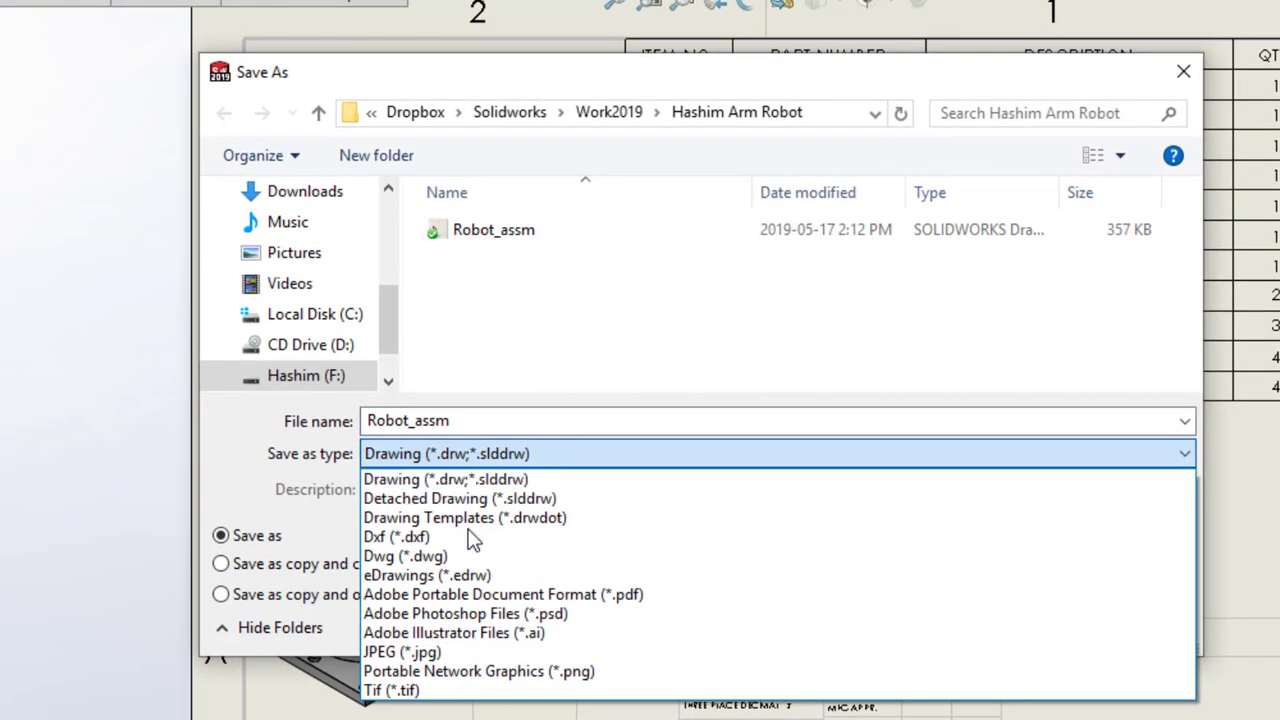